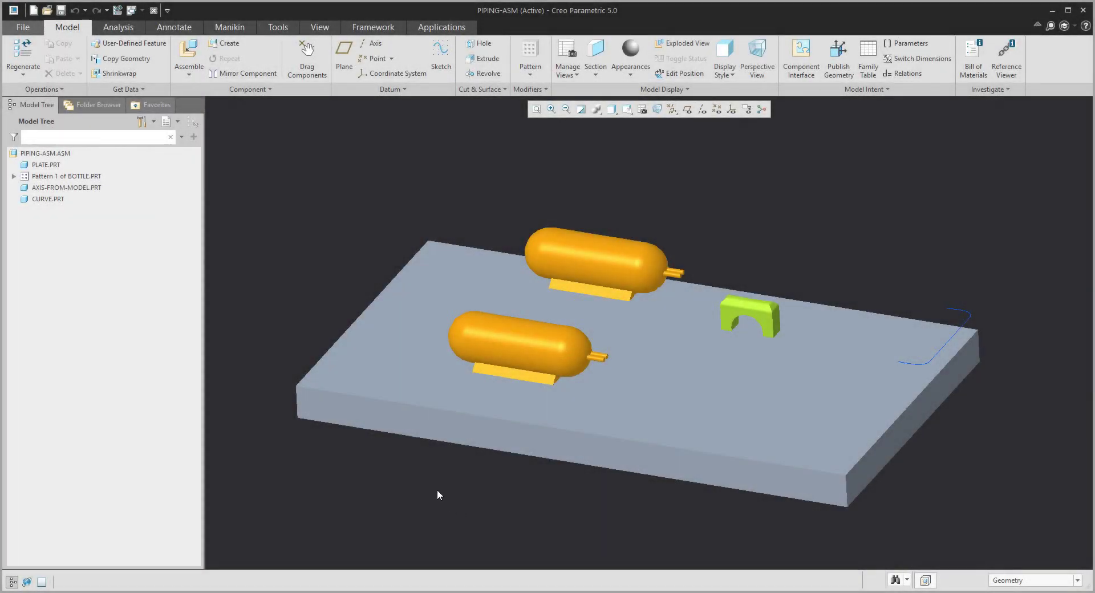
Start the Piping application for the PIPING-ASM assembly from the Applications tab.
{"action": "left_click", "coordinate": [433, 28]}
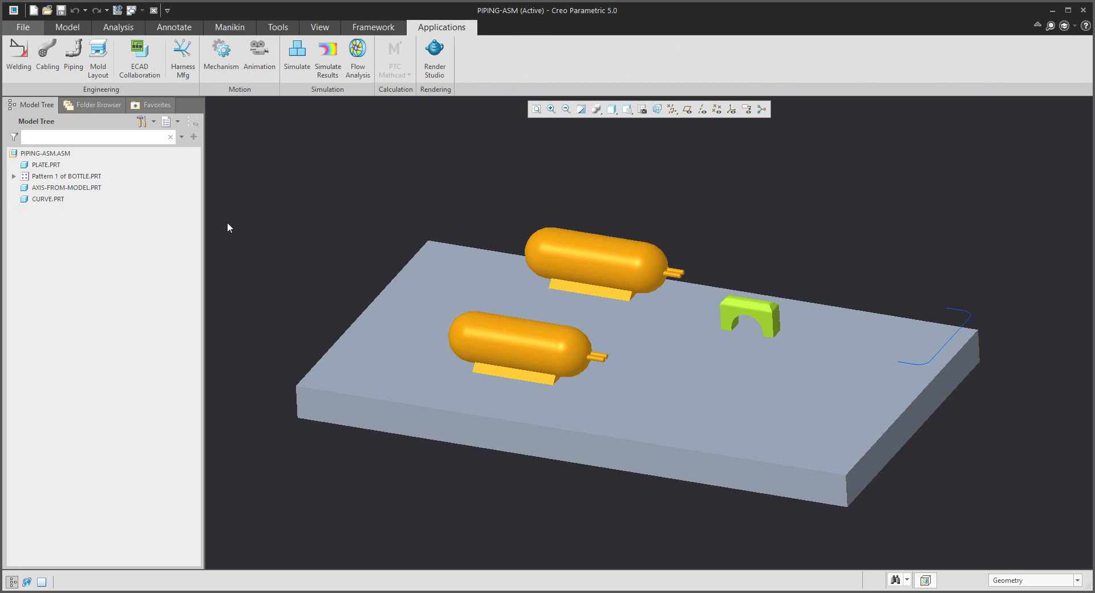
{"action": "left_click", "coordinate": [73, 55]}
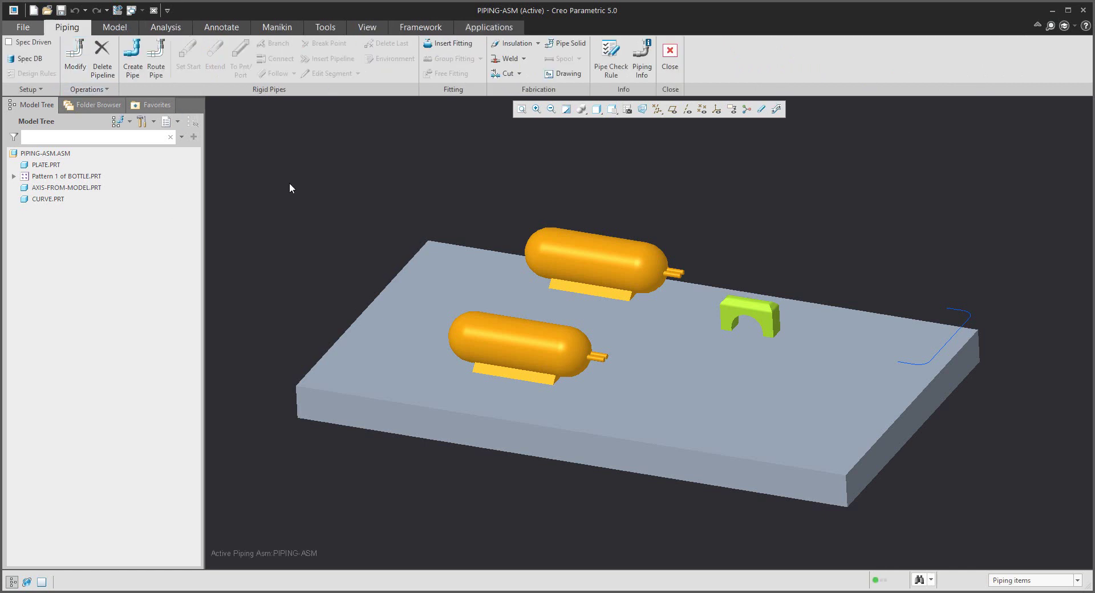
Create a new line stock named F25 under Setup > Line Stock.
{"action": "left_click", "coordinate": [35, 91]}
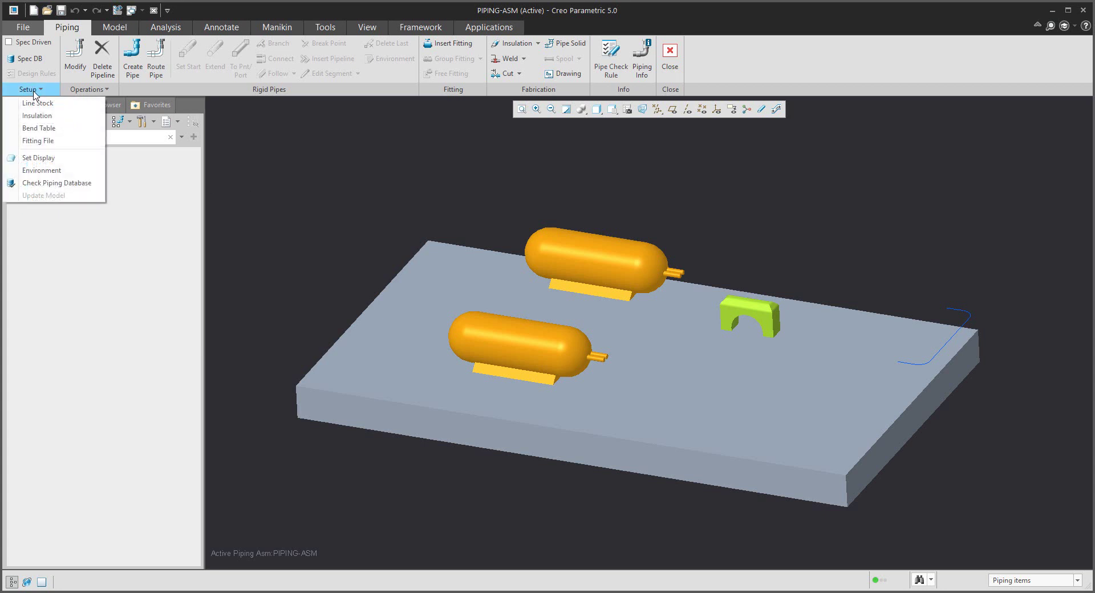
{"action": "left_click", "coordinate": [37, 103]}
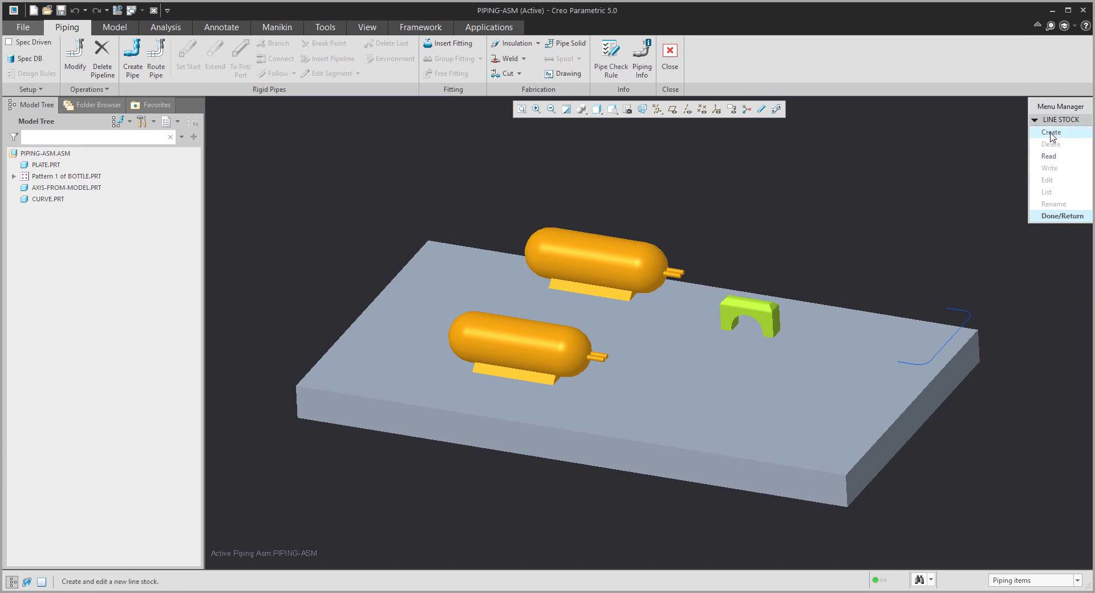
{"action": "left_click", "coordinate": [1052, 133]}
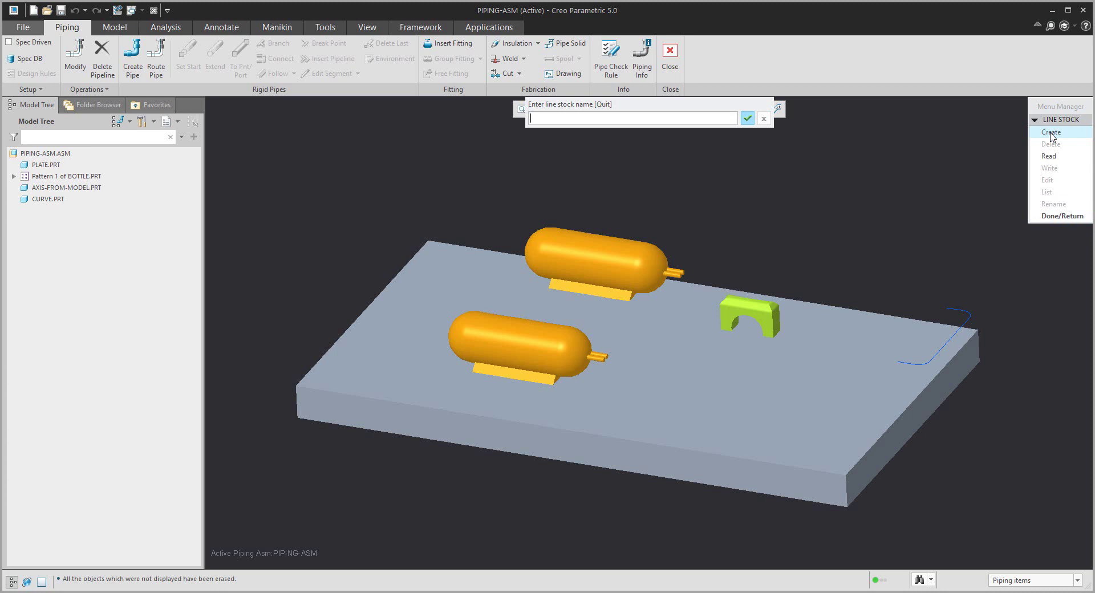
{"action": "type", "text": "f25"}
{"action": "key", "text": "Return"}
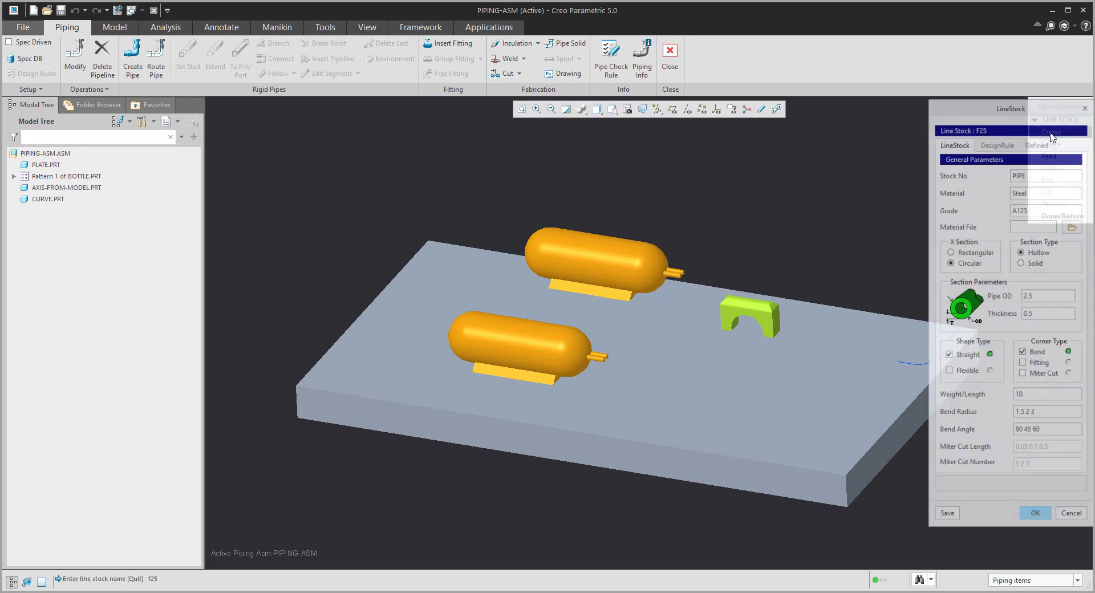
{"action": "left_click_drag", "start_coordinate": [1003, 109], "coordinate": [868, 124]}
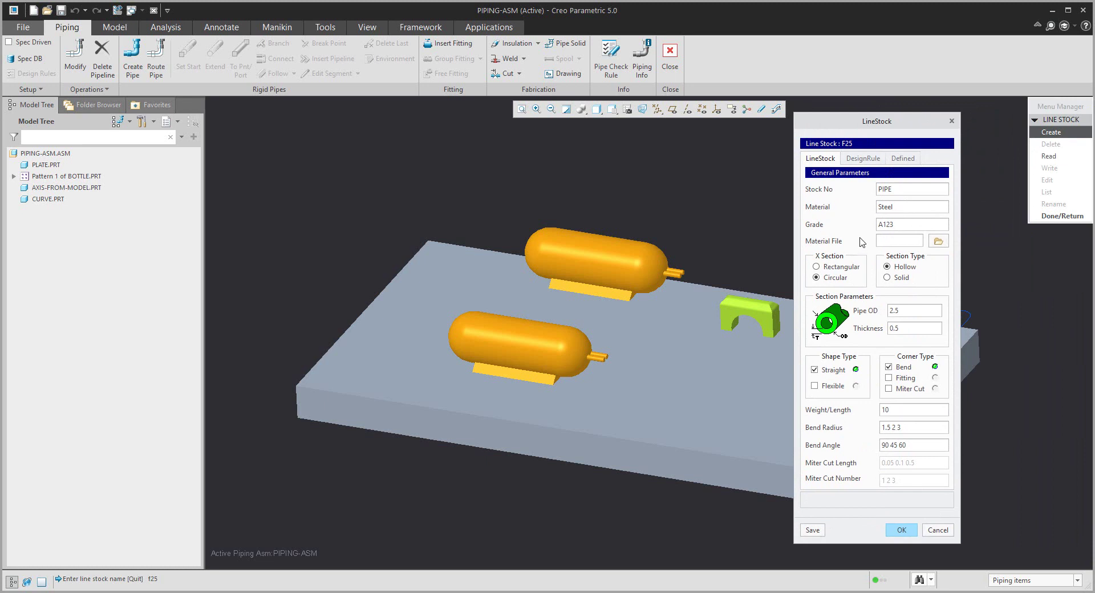
Try the cross-section, flexible and corner-type options for F25, then discard the changes.
{"action": "double_click", "coordinate": [899, 189]}
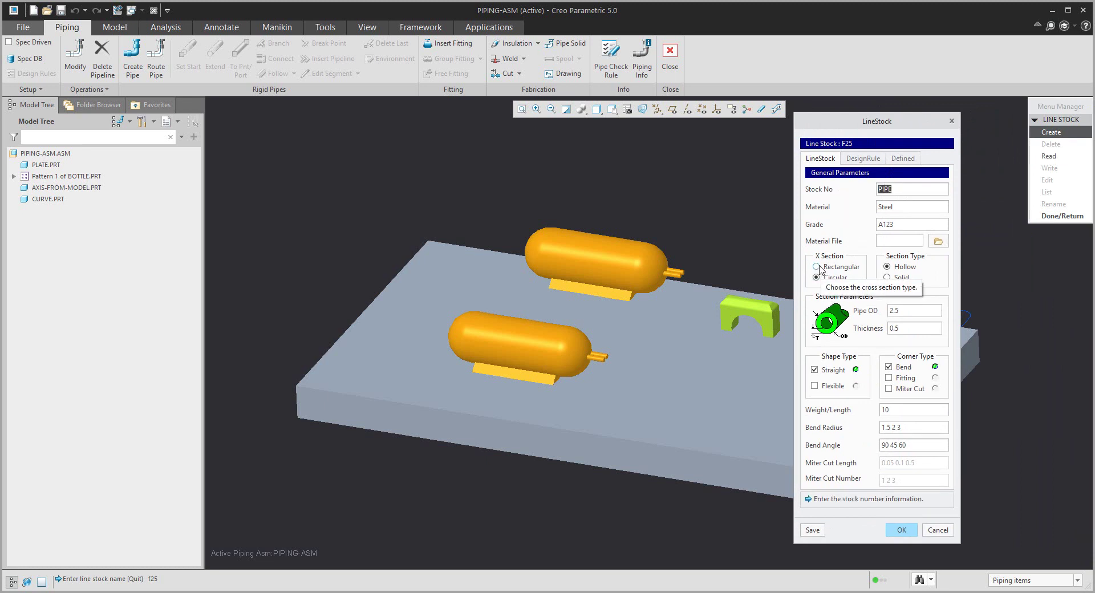
{"action": "left_click", "coordinate": [817, 267]}
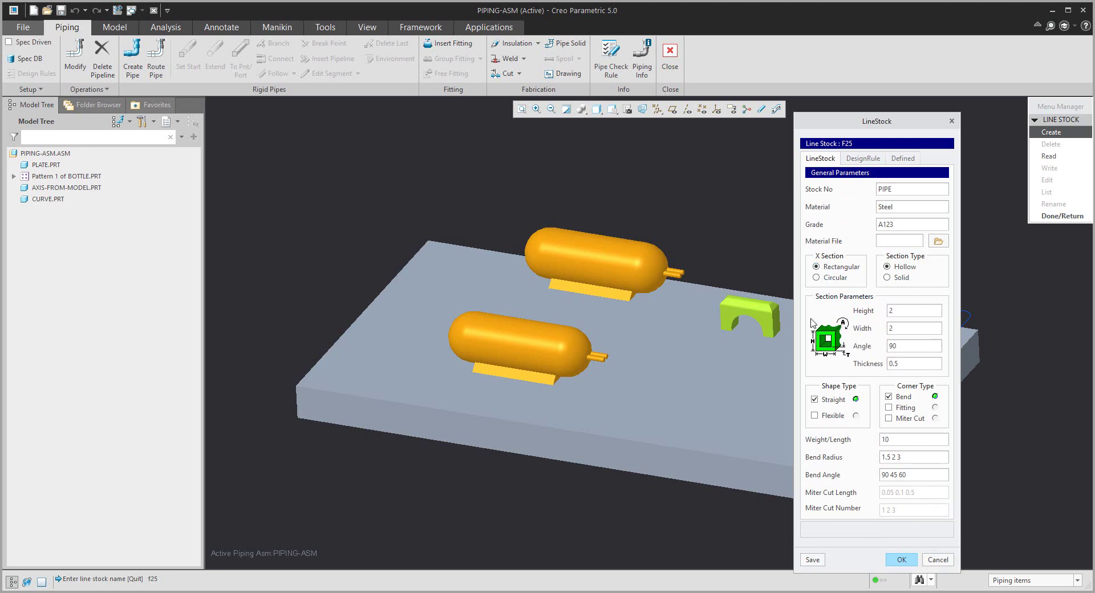
{"action": "left_click", "coordinate": [816, 278]}
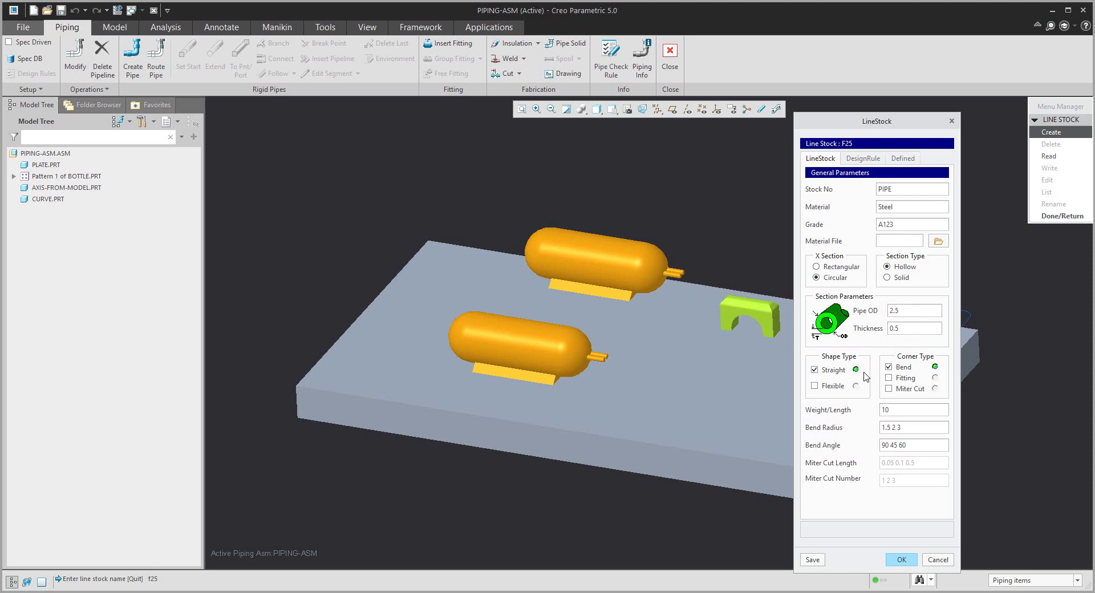
{"action": "left_click", "coordinate": [814, 386]}
{"action": "left_click", "coordinate": [889, 379]}
{"action": "left_click", "coordinate": [889, 388]}
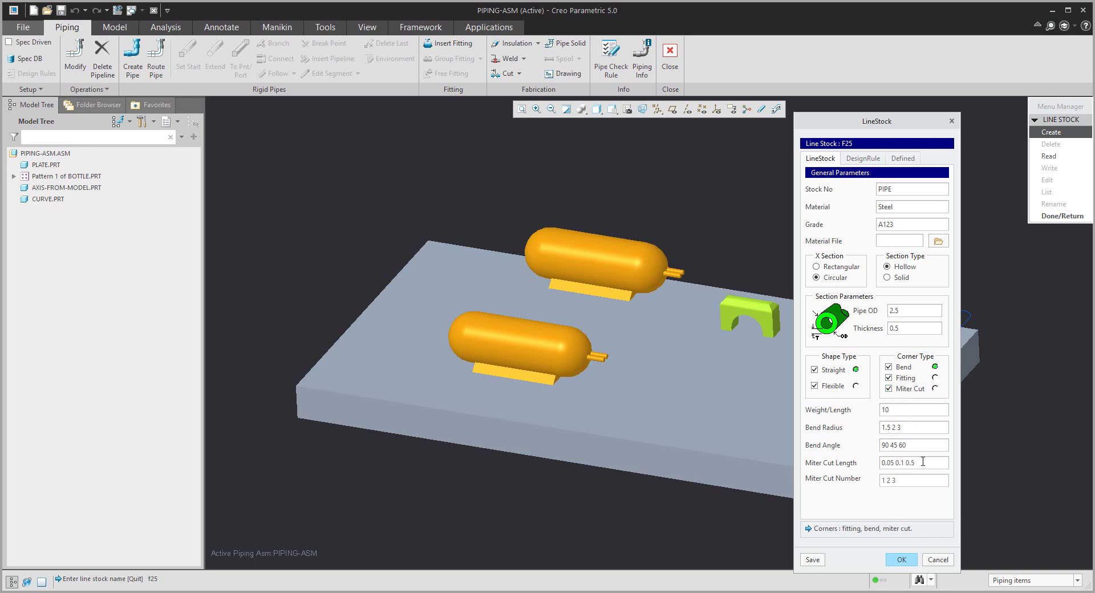
{"action": "left_click", "coordinate": [923, 462]}
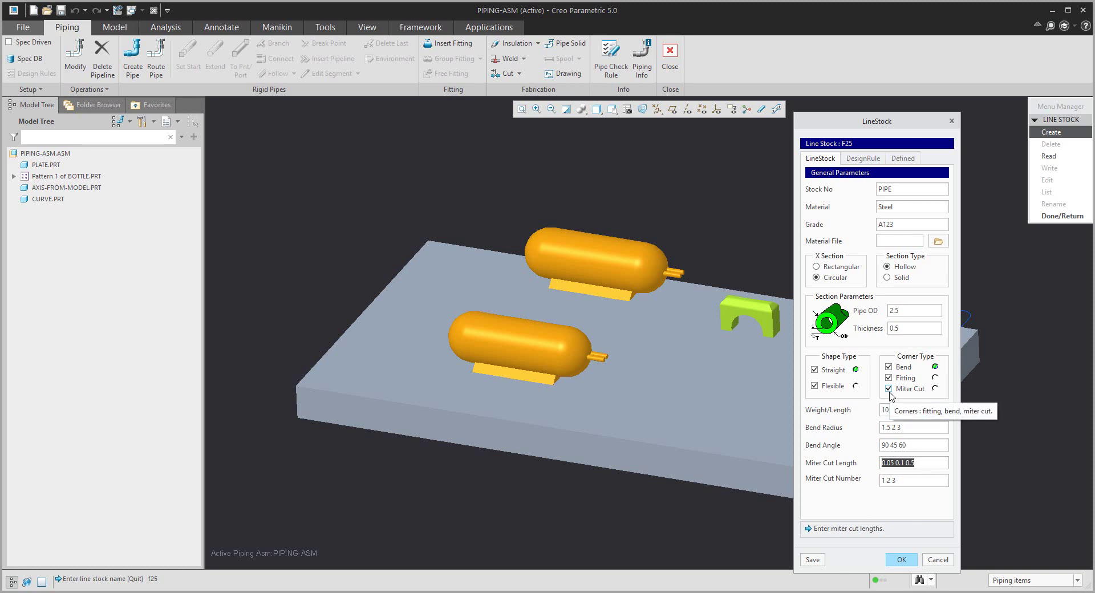
{"action": "left_click", "coordinate": [889, 390]}
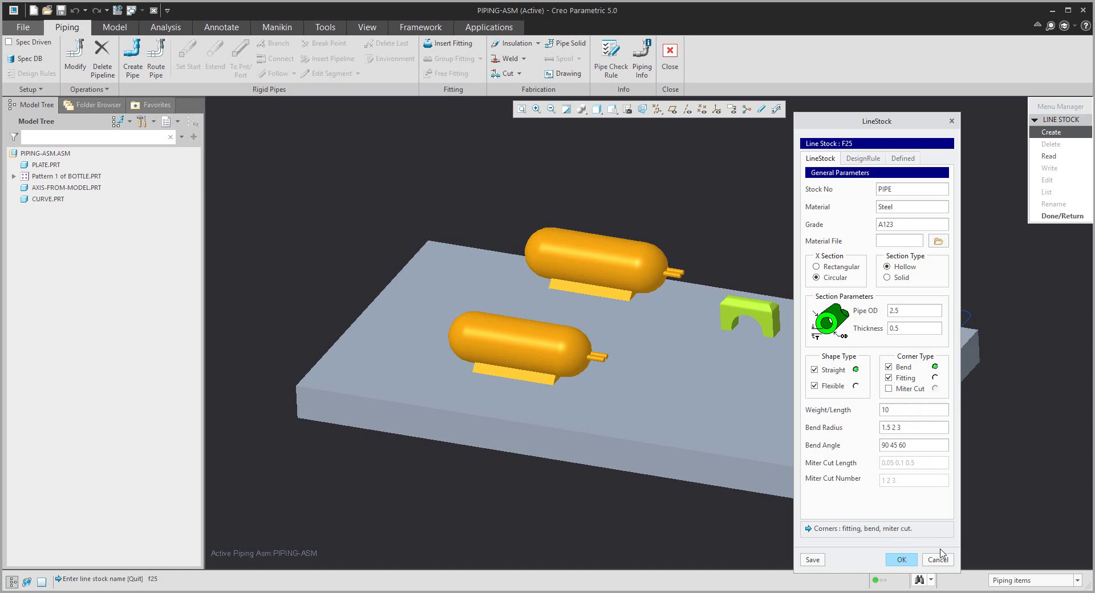
{"action": "left_click", "coordinate": [936, 561]}
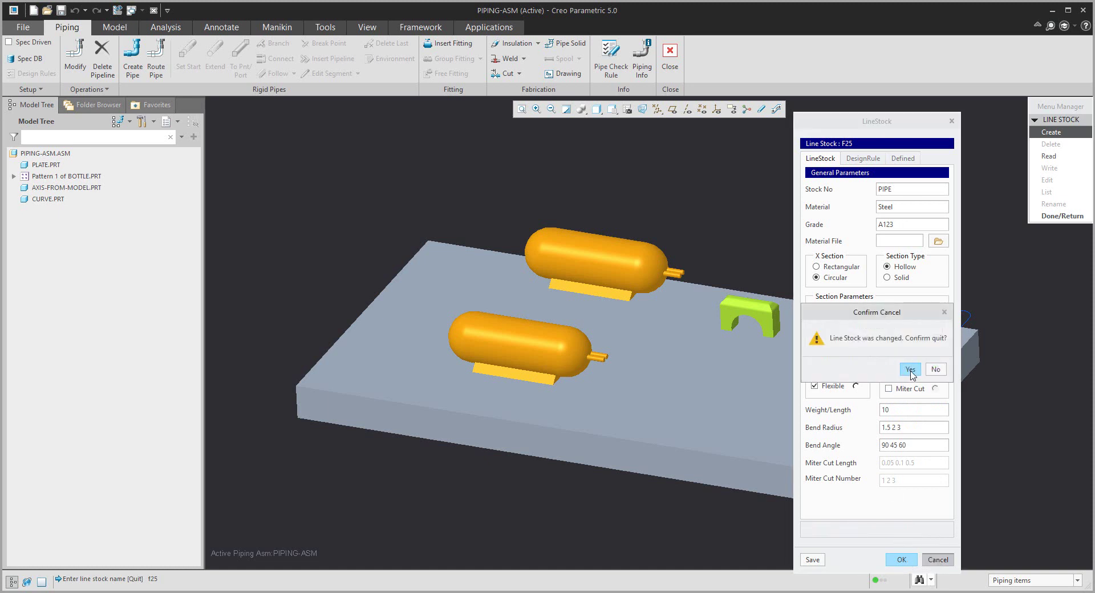
{"action": "left_click", "coordinate": [905, 371]}
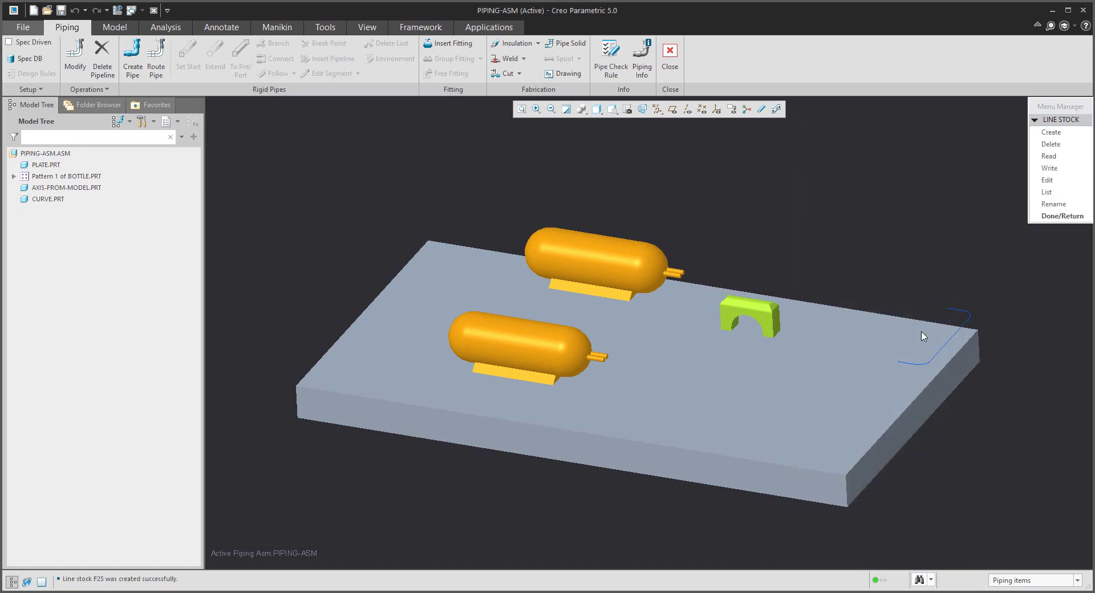
Load pipe_fi15.stk and pipe_fi50.stk from the piping_data folder.
{"action": "left_click", "coordinate": [1056, 156]}
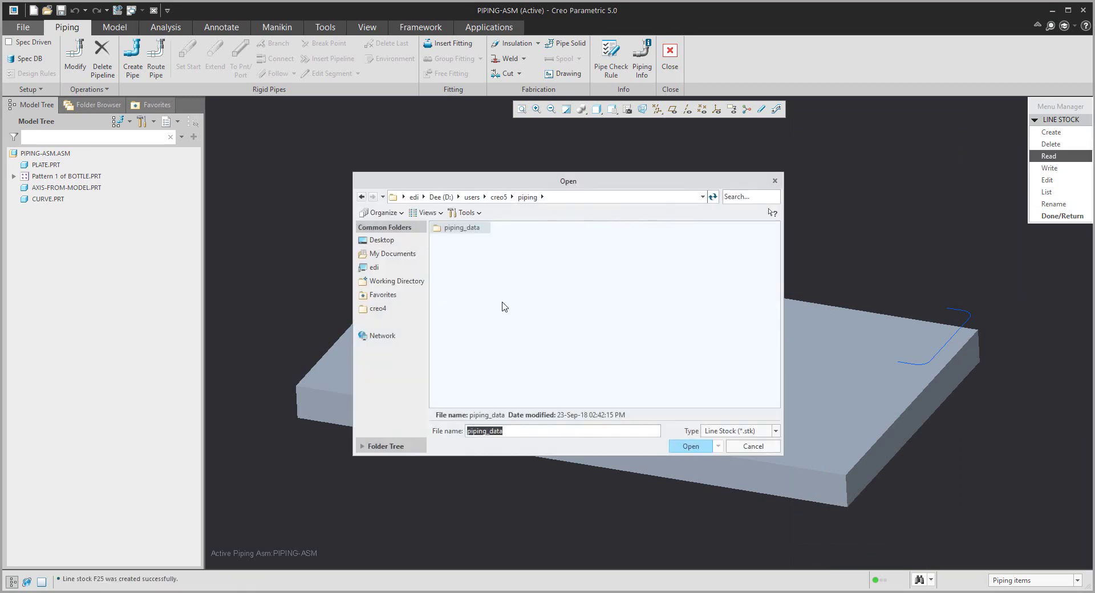
{"action": "double_click", "coordinate": [463, 228]}
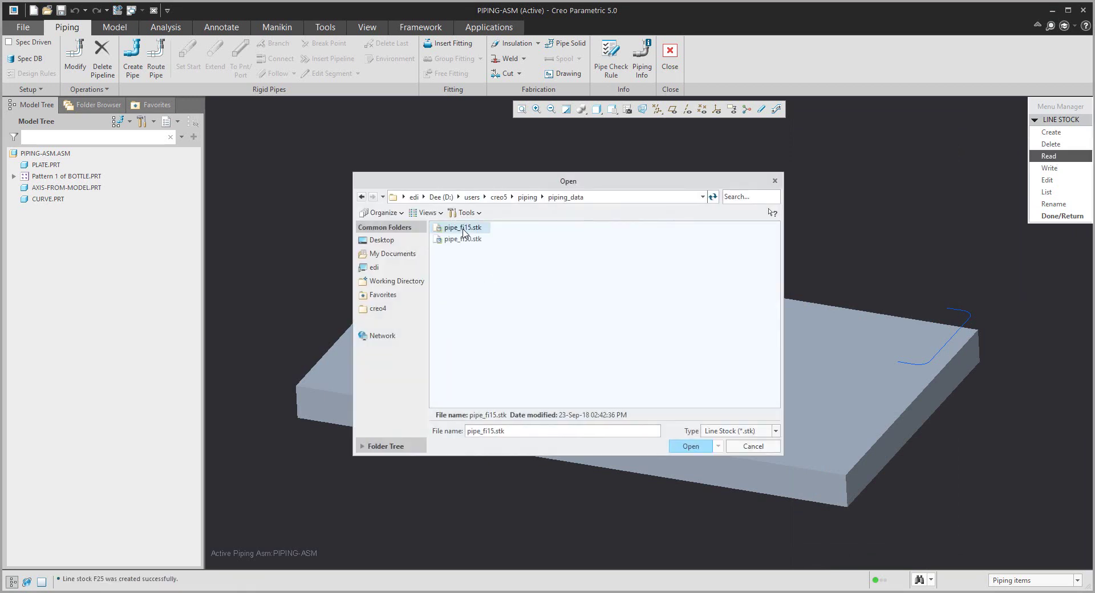
{"action": "left_click", "coordinate": [465, 240], "text": "shift"}
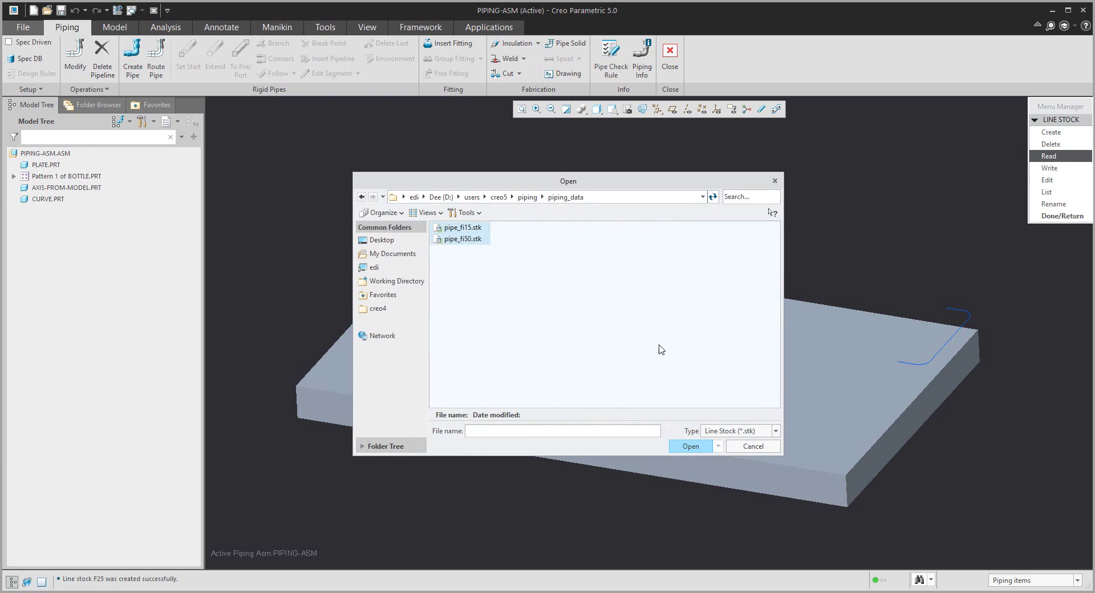
{"action": "left_click", "coordinate": [688, 447]}
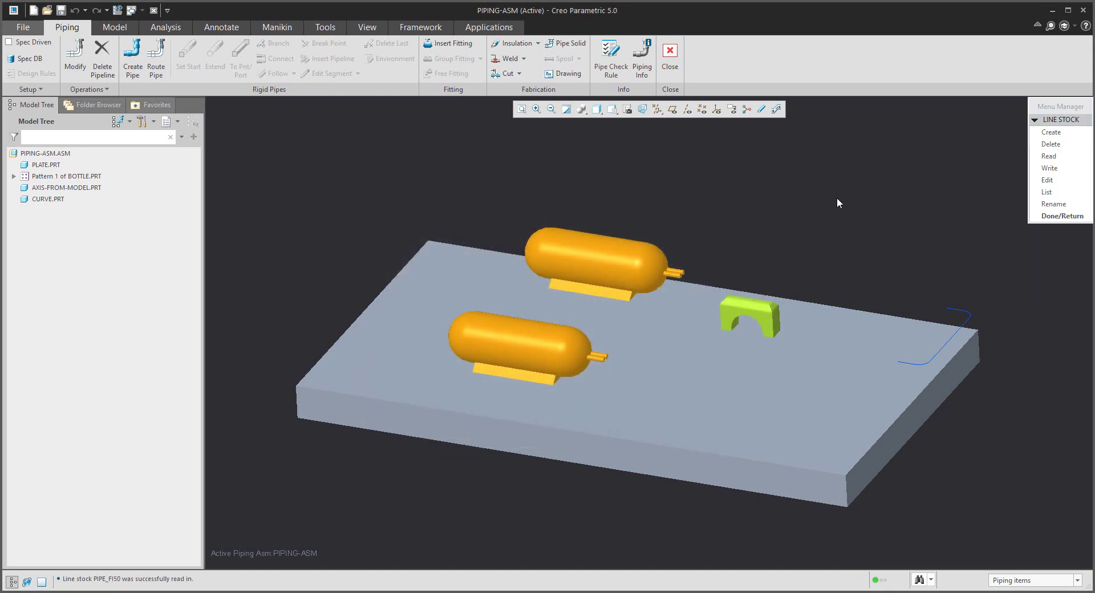
Edit PIPE_FI15 to turn off fitting corners, leaving bend corners only.
{"action": "left_click", "coordinate": [1046, 180]}
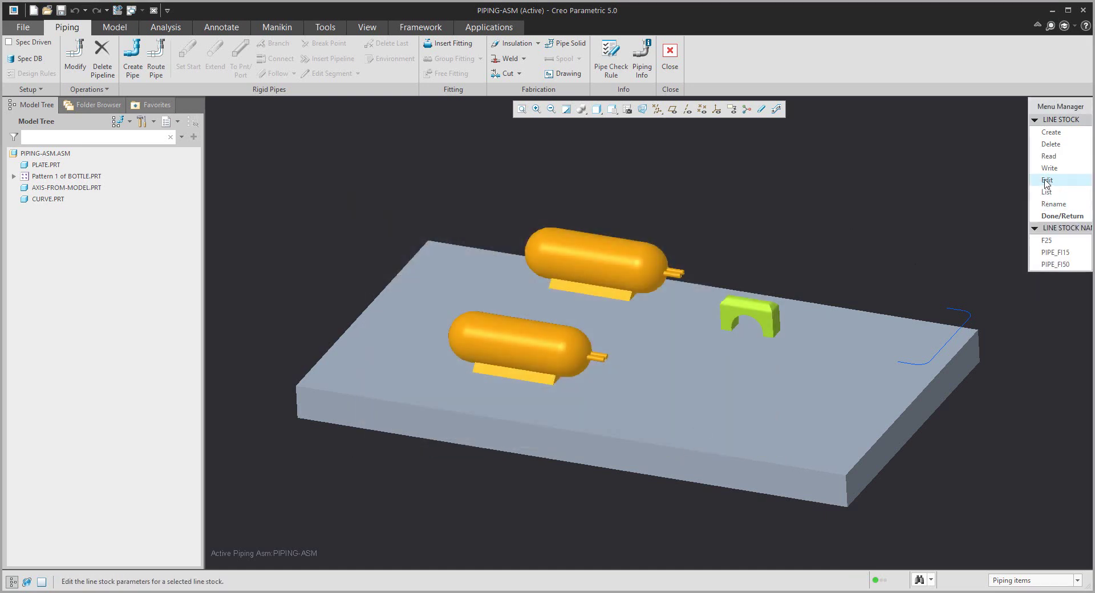
{"action": "left_click", "coordinate": [1064, 252]}
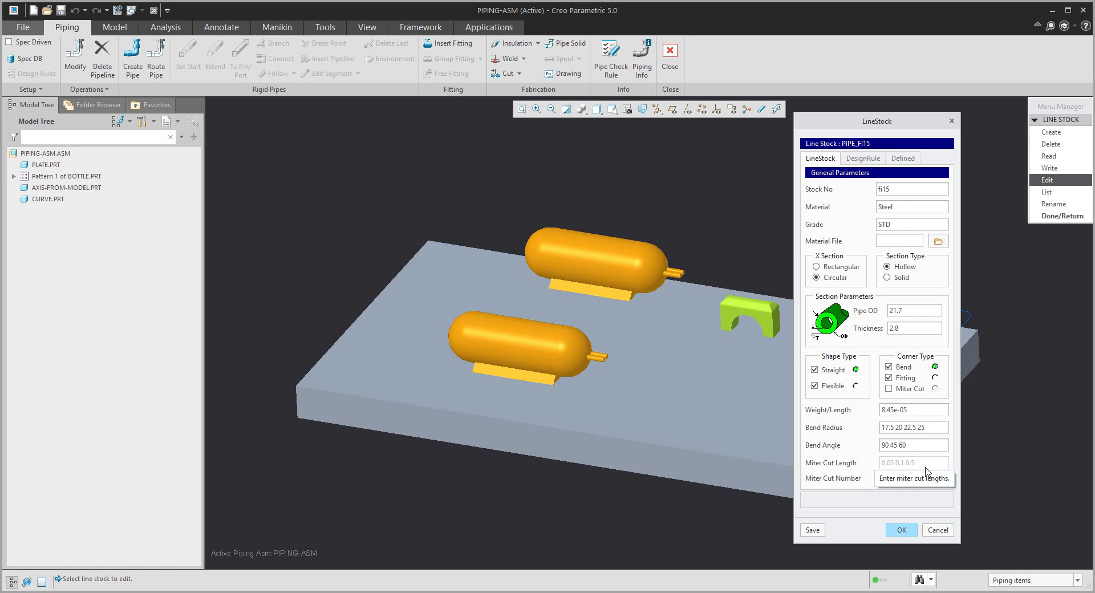
{"action": "left_click", "coordinate": [889, 377]}
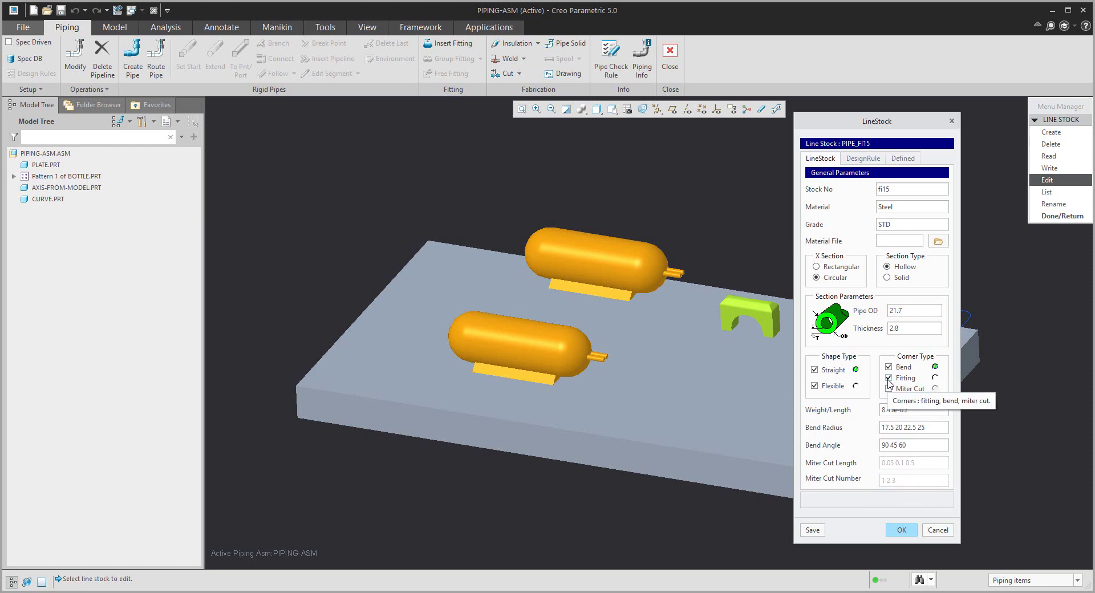
{"action": "left_click", "coordinate": [901, 530]}
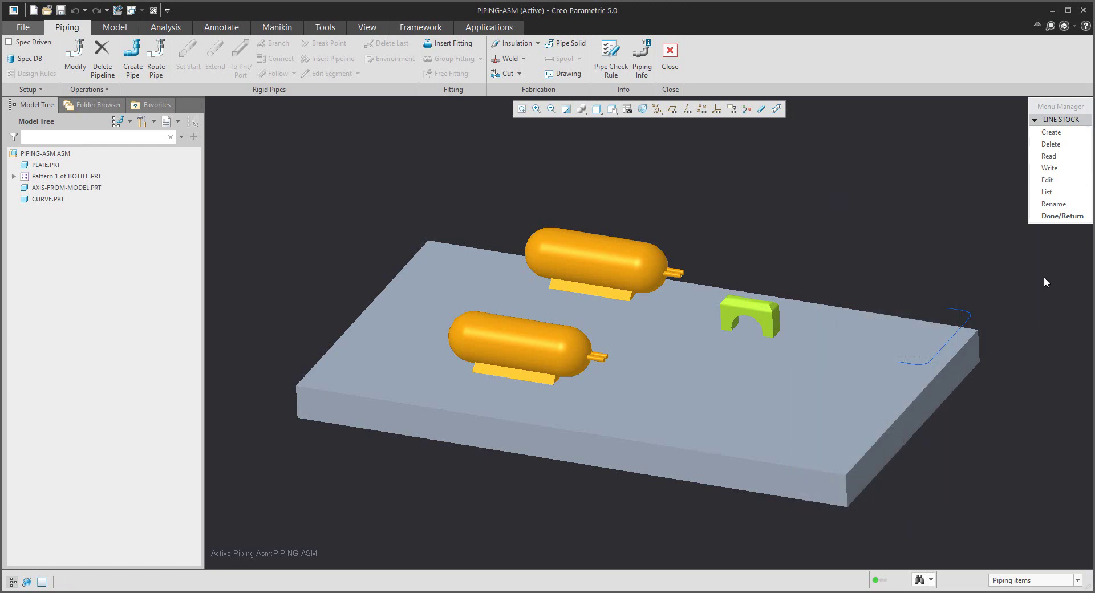
Edit PIPE_FI50 to turn off fitting corners and allow flexible shapes, then finish.
{"action": "left_click", "coordinate": [1047, 180]}
{"action": "left_click", "coordinate": [1057, 265]}
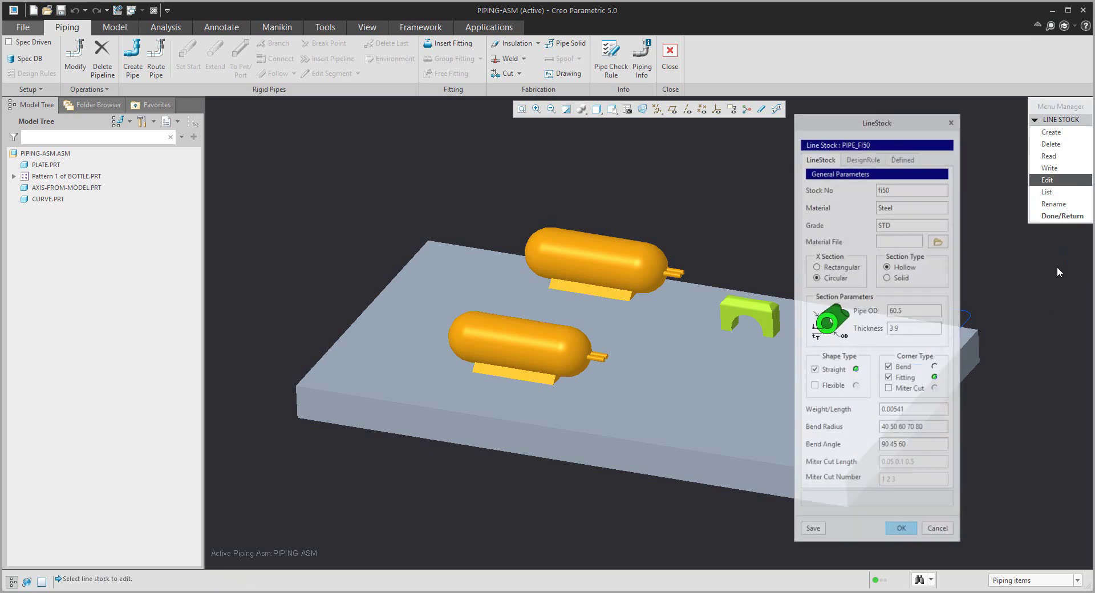
{"action": "left_click", "coordinate": [889, 377]}
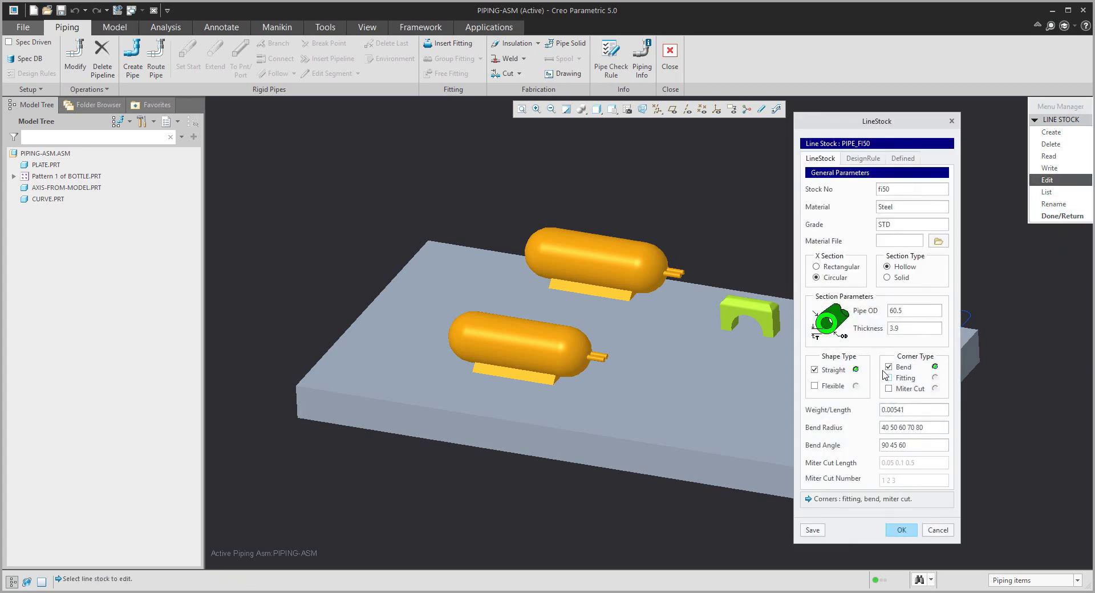
{"action": "left_click", "coordinate": [815, 386]}
{"action": "left_click", "coordinate": [900, 530]}
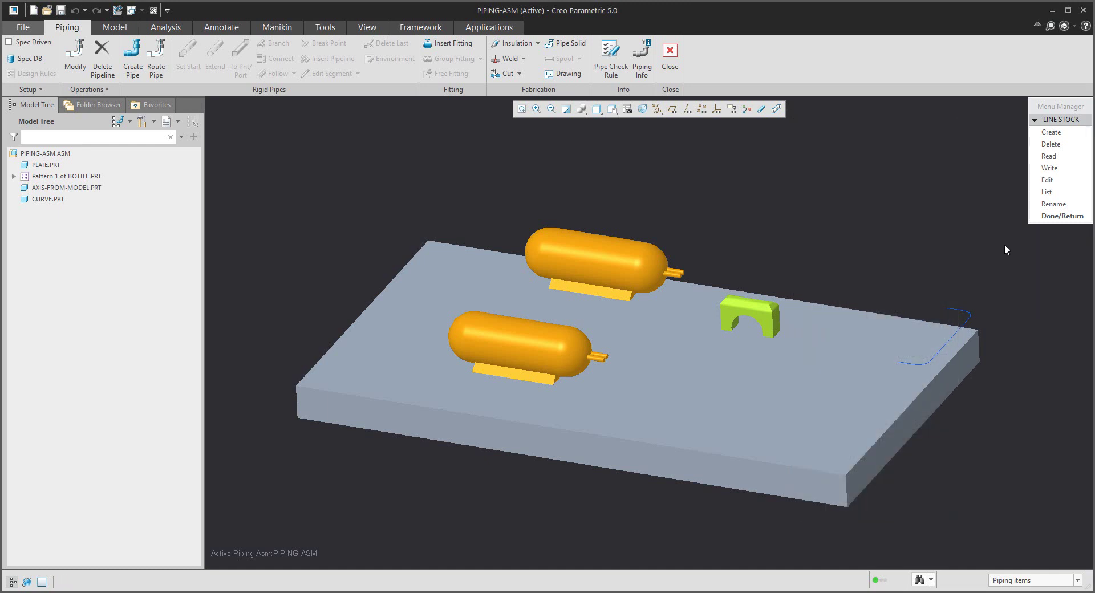
{"action": "left_click", "coordinate": [1062, 216]}
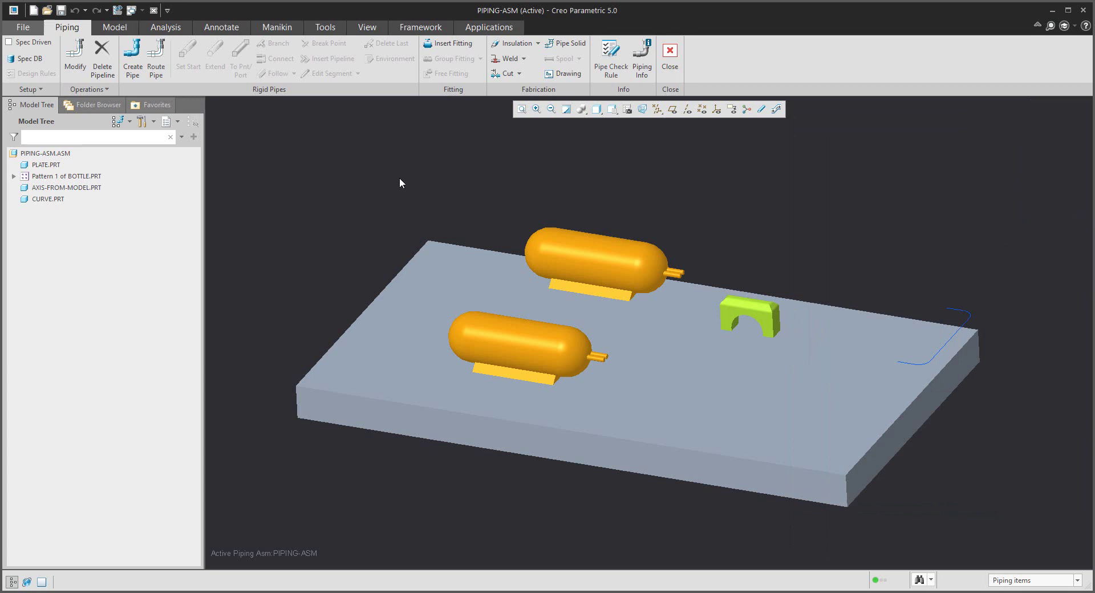
Start a new pipeline named p1 and assign it the PIPE_FI15 line stock.
{"action": "left_click", "coordinate": [137, 68]}
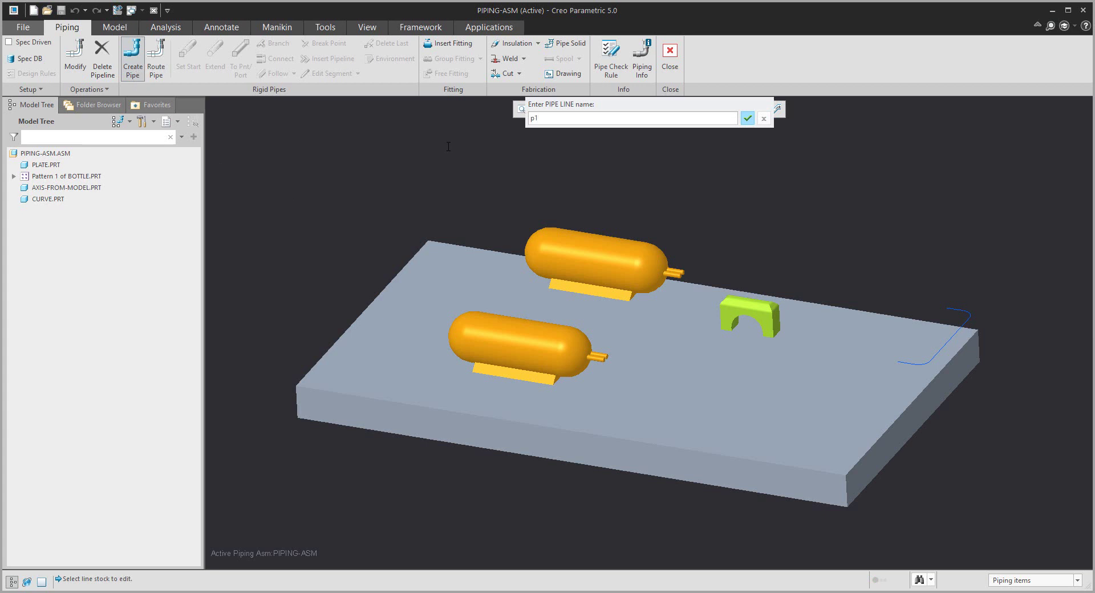
{"action": "key", "text": "Return"}
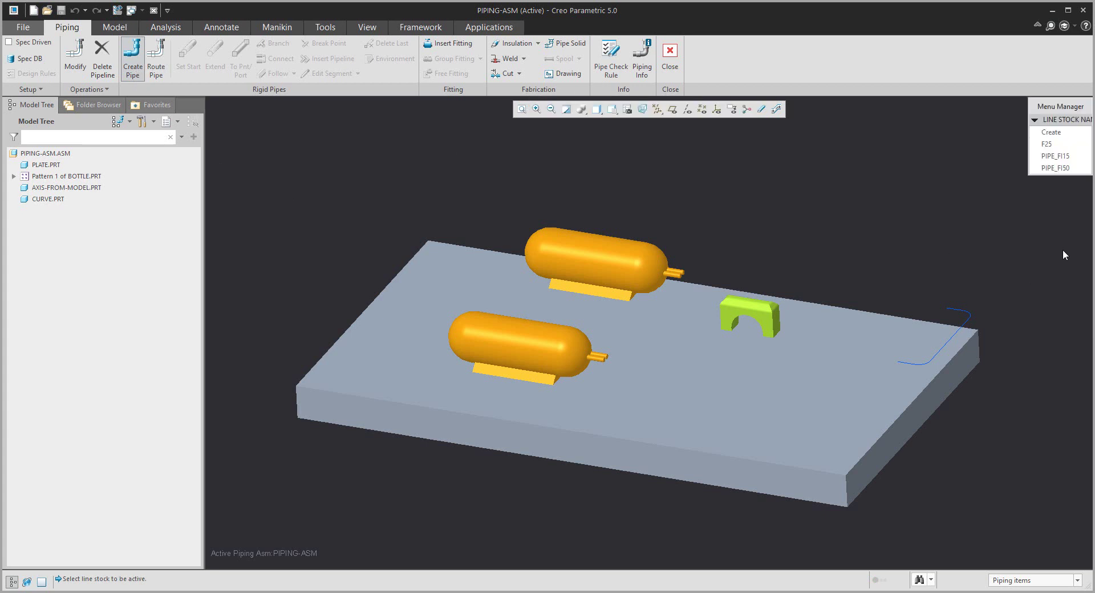
{"action": "left_click", "coordinate": [1049, 156]}
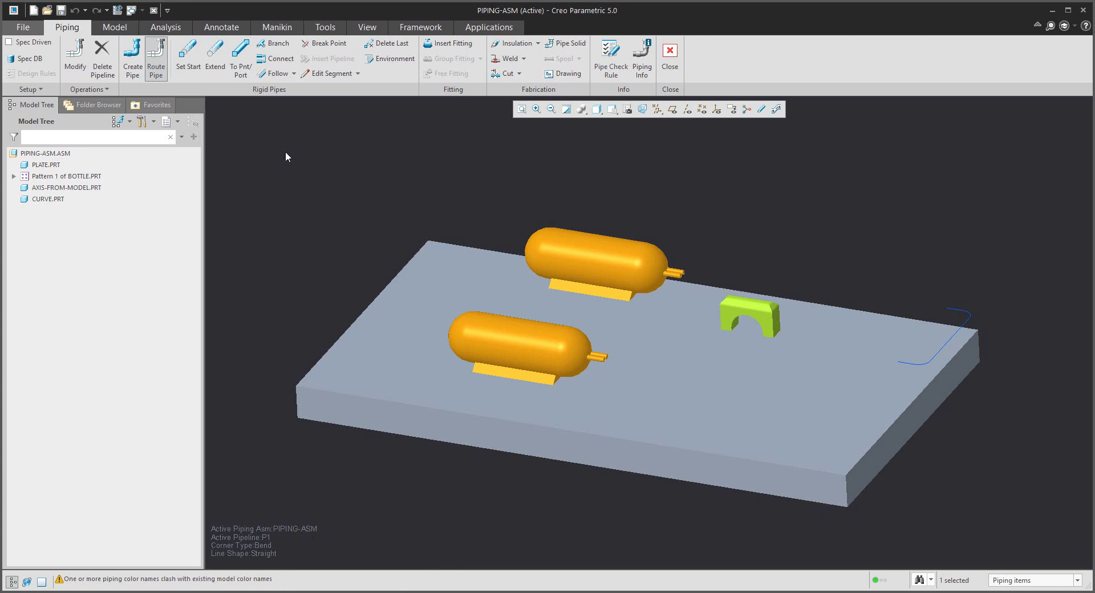
Show coordinate systems and set P1's start point at the upper tank's PORT2 csys.
{"action": "left_click", "coordinate": [717, 109]}
{"action": "scroll", "coordinate": [696, 272], "scroll_direction": "down", "scroll_amount": 5}
{"action": "scroll", "coordinate": [651, 261], "scroll_direction": "down", "scroll_amount": 5}
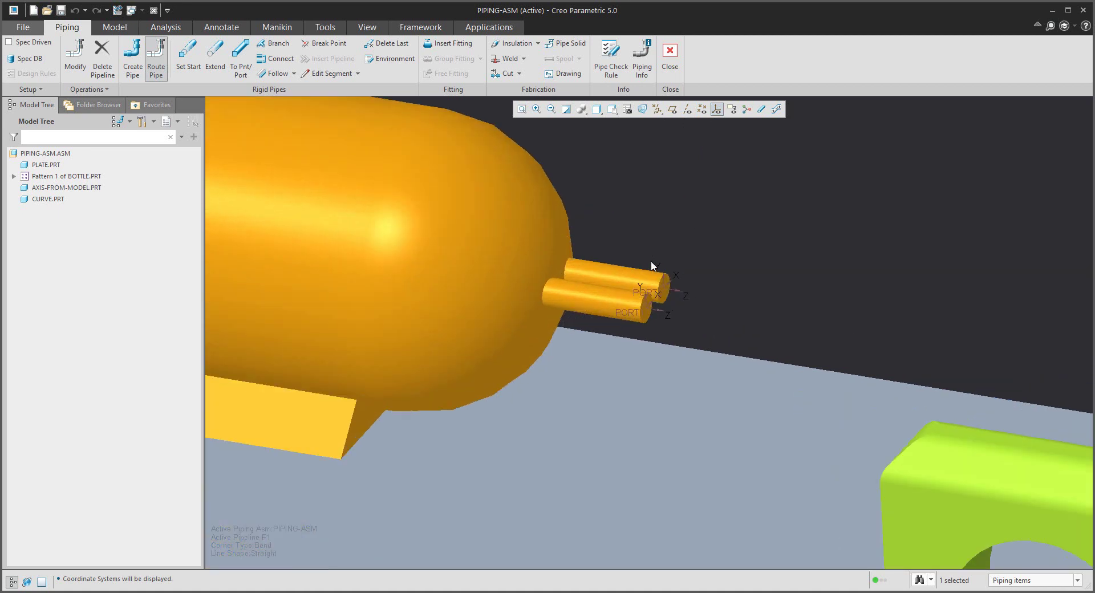
{"action": "scroll", "coordinate": [644, 262], "scroll_direction": "up", "scroll_amount": 2}
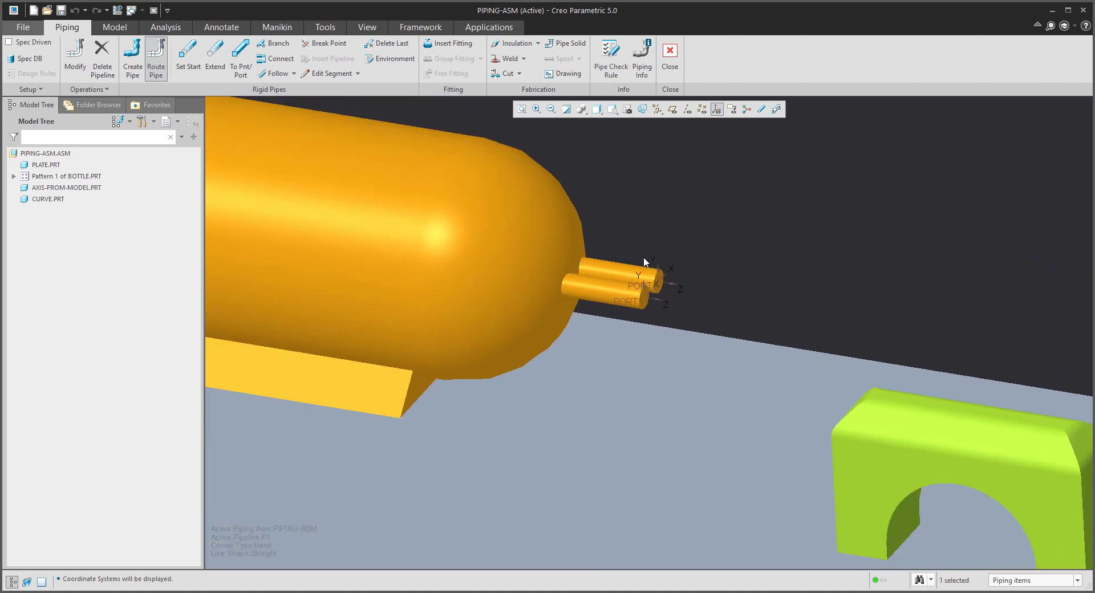
{"action": "scroll", "coordinate": [645, 261], "scroll_direction": "up", "scroll_amount": 2}
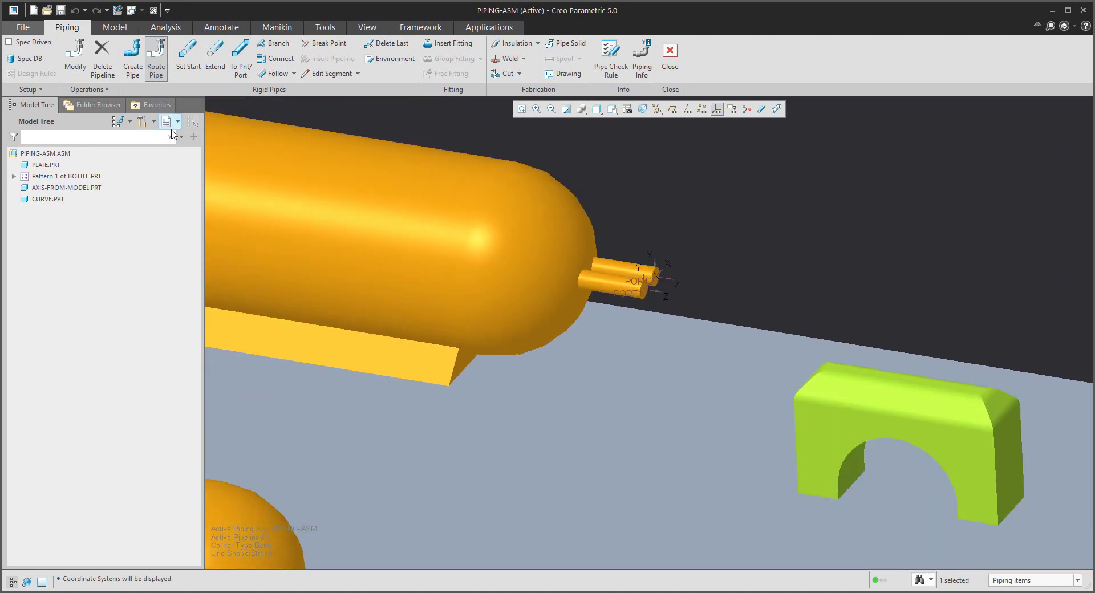
{"action": "left_click", "coordinate": [188, 57]}
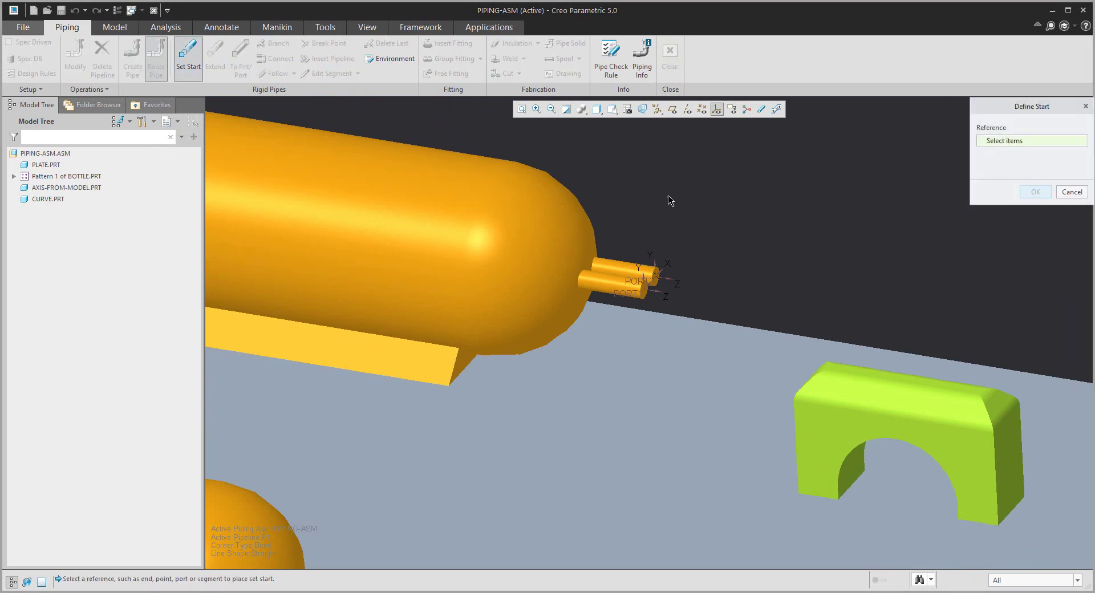
{"action": "left_click", "coordinate": [644, 284]}
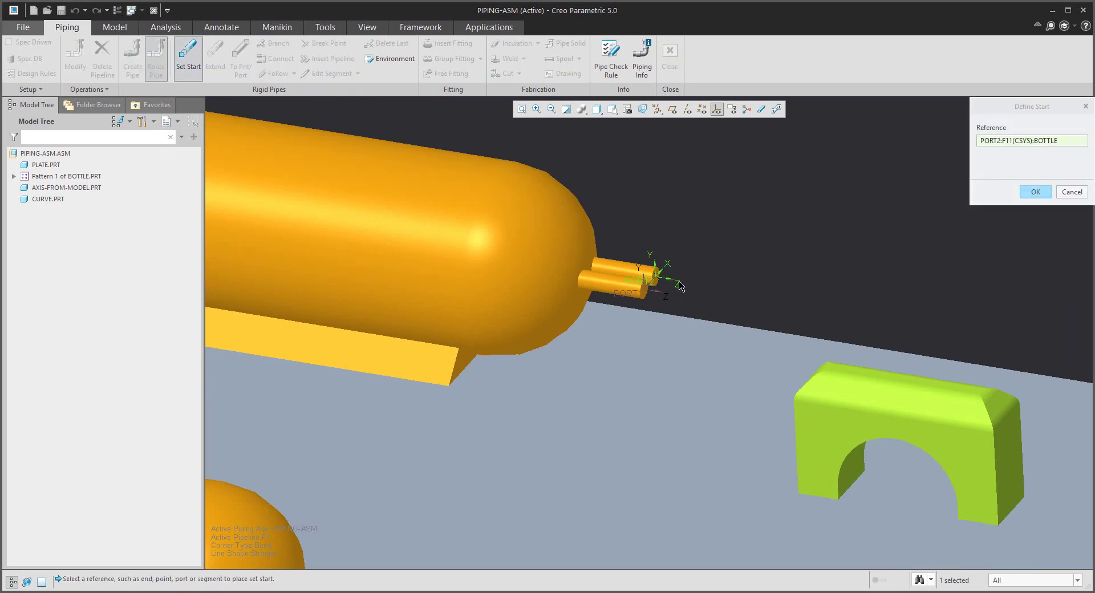
{"action": "left_click", "coordinate": [1037, 193]}
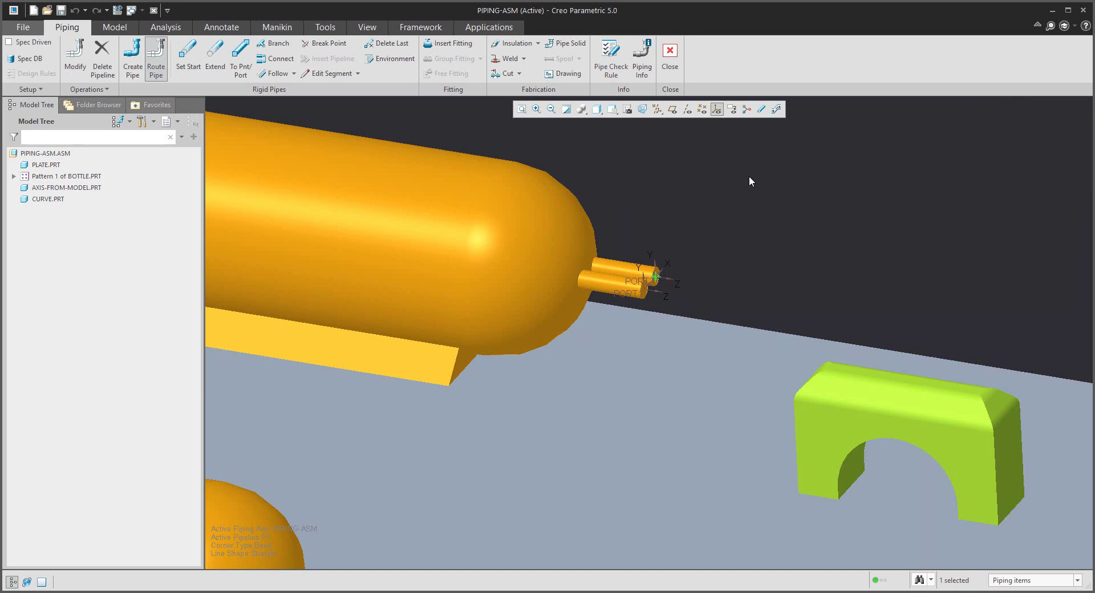
{"action": "left_click", "coordinate": [394, 59]}
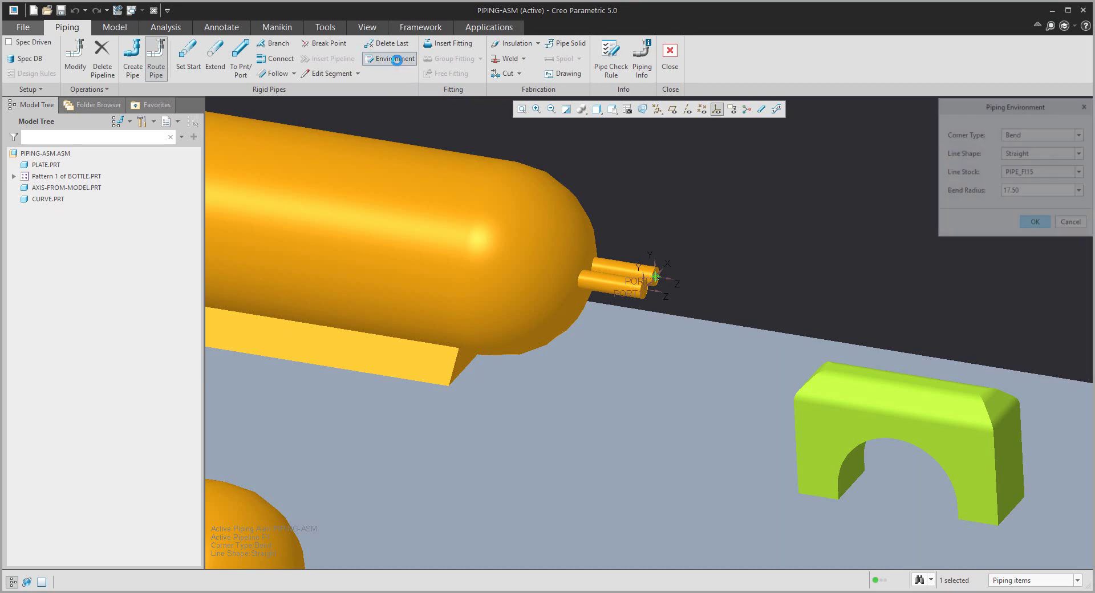
{"action": "left_click", "coordinate": [1034, 156]}
{"action": "left_click", "coordinate": [1033, 157]}
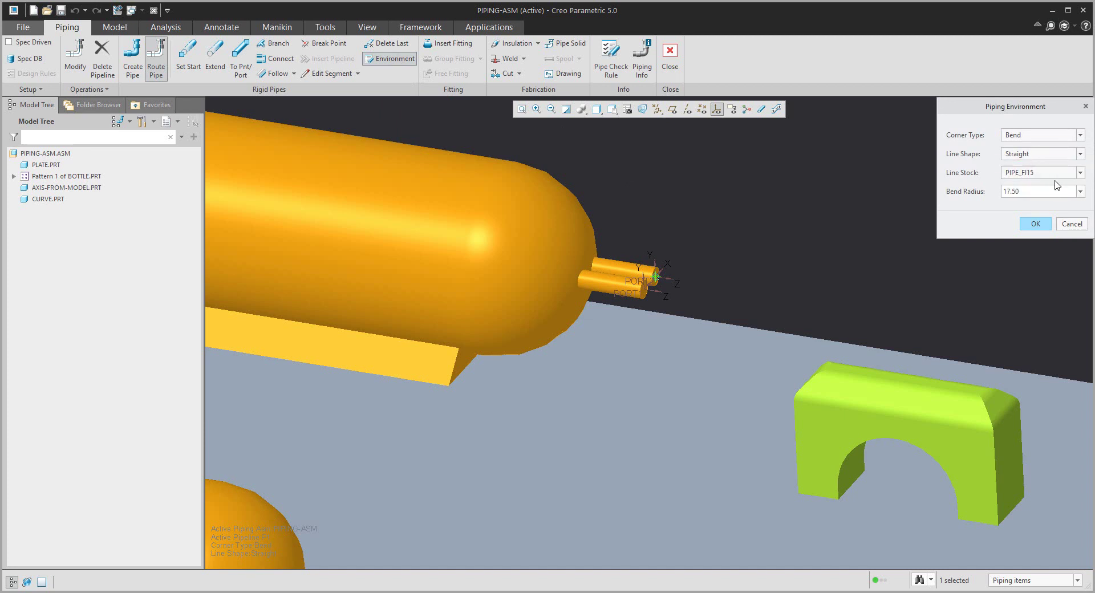
{"action": "left_click", "coordinate": [1081, 192]}
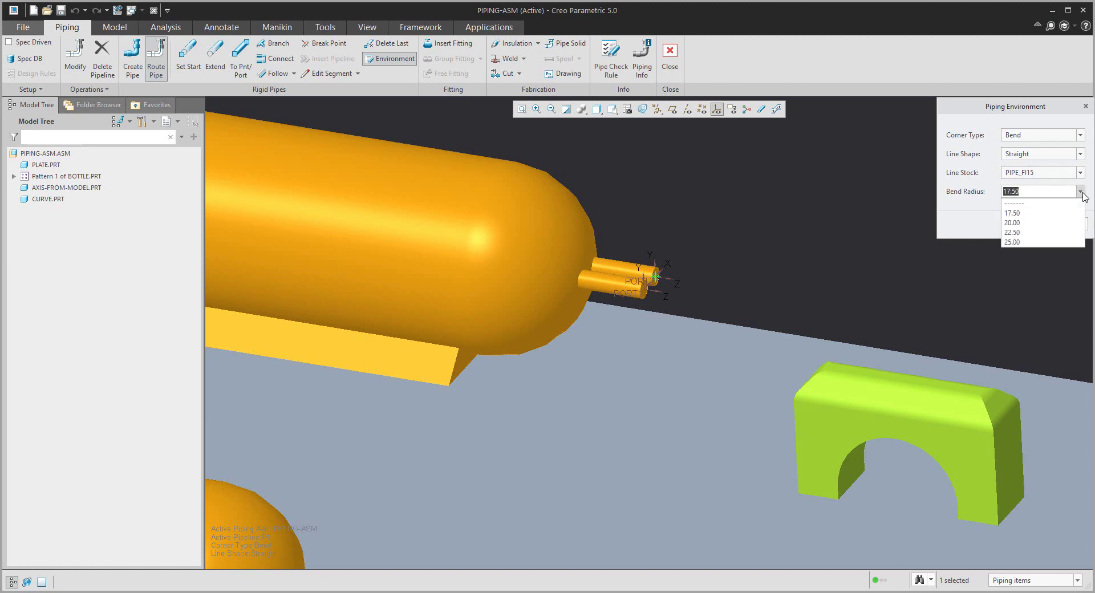
{"action": "left_click", "coordinate": [1082, 194]}
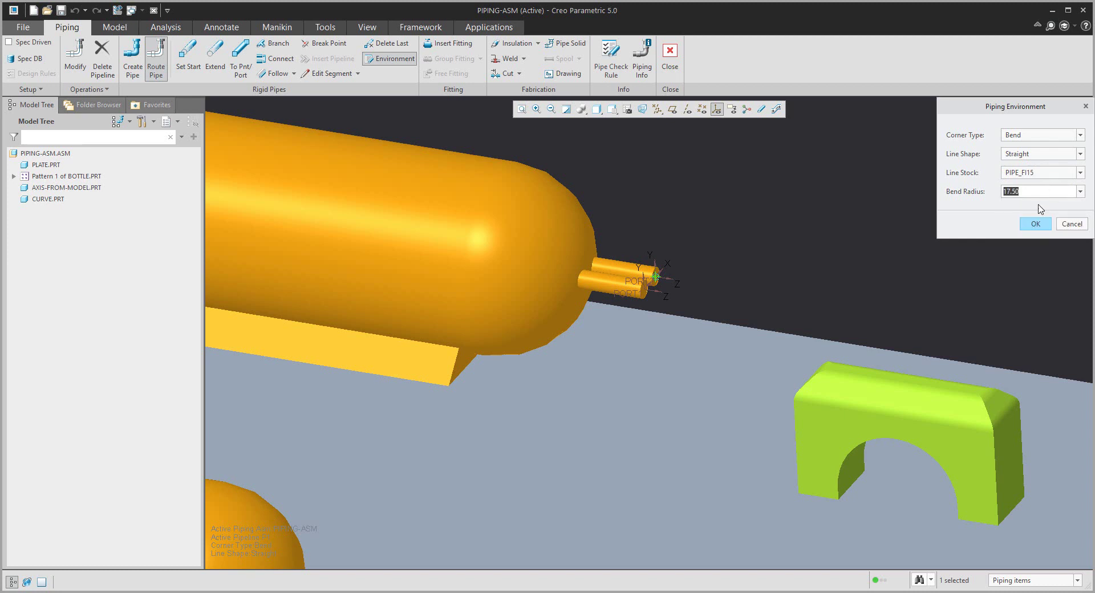
{"action": "left_click", "coordinate": [1035, 225]}
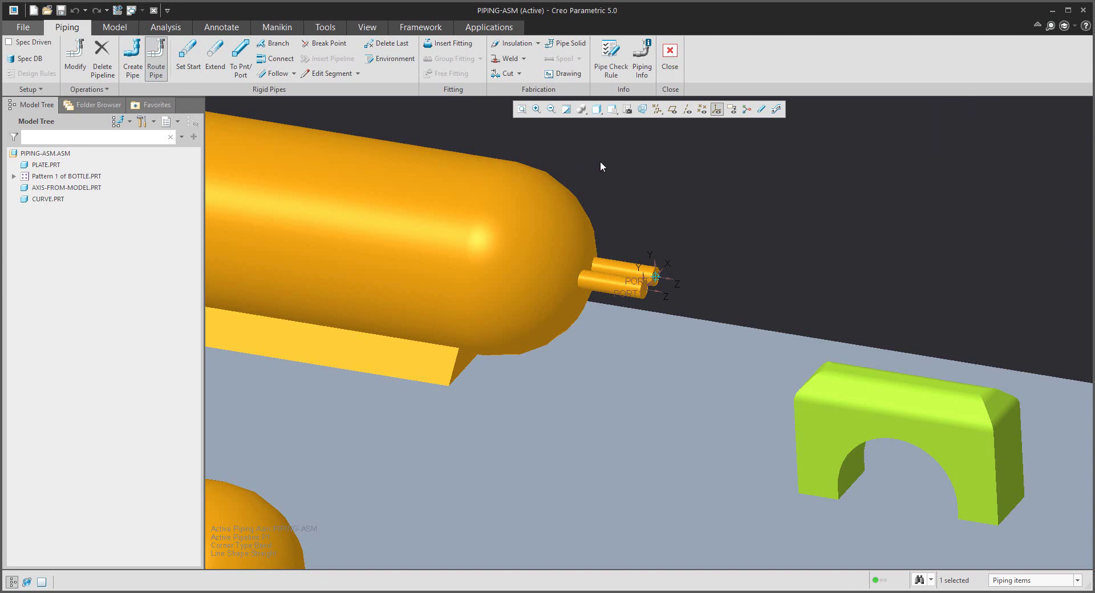
Re-set the start at PORT2 and extend P1 100 along the port axis.
{"action": "left_click", "coordinate": [188, 57]}
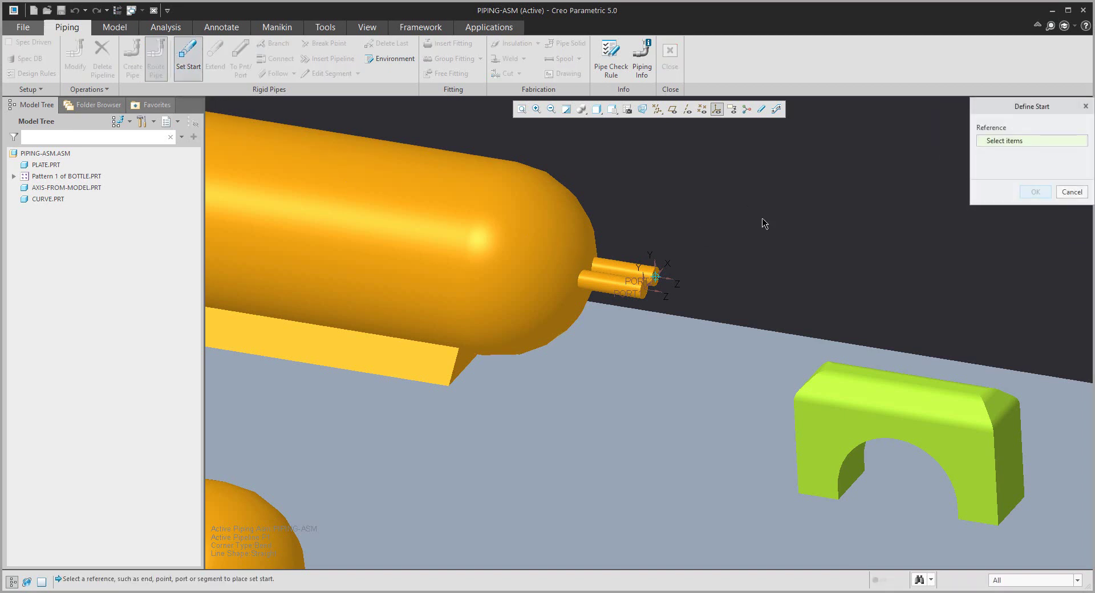
{"action": "left_click", "coordinate": [1072, 192]}
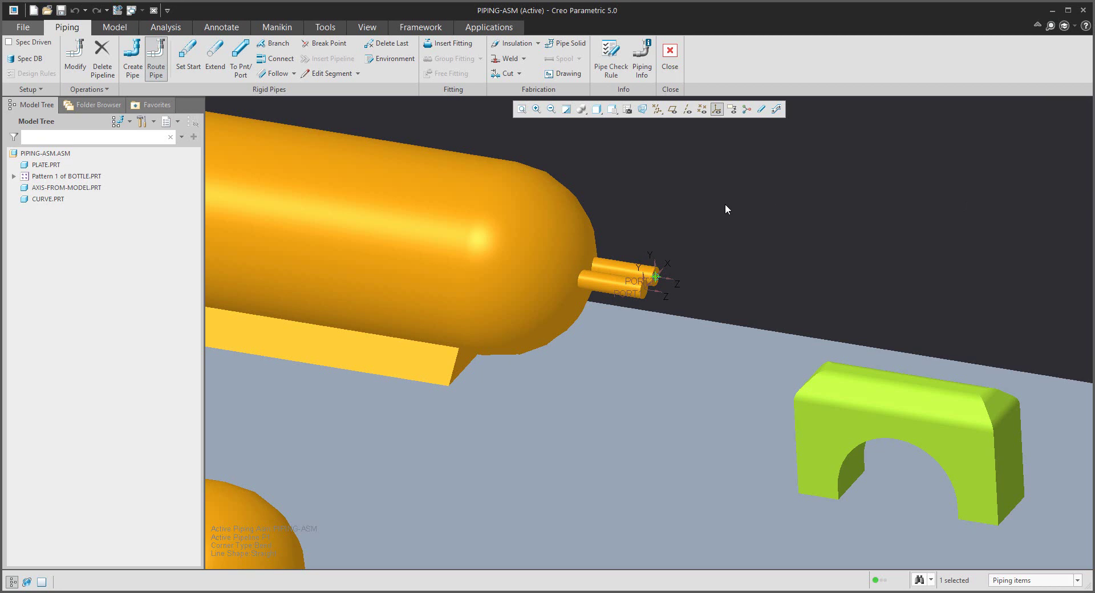
{"action": "left_click", "coordinate": [215, 57]}
{"action": "left_click_drag", "start_coordinate": [681, 285], "coordinate": [749, 292]}
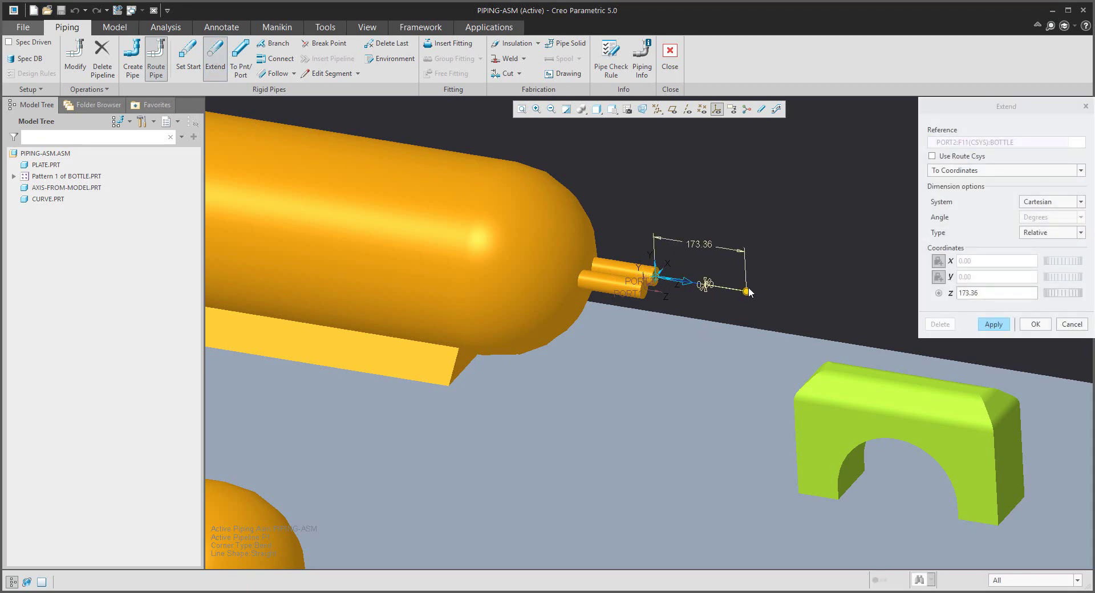
{"action": "double_click", "coordinate": [697, 243]}
{"action": "type", "text": "100"}
{"action": "key", "text": "Return"}
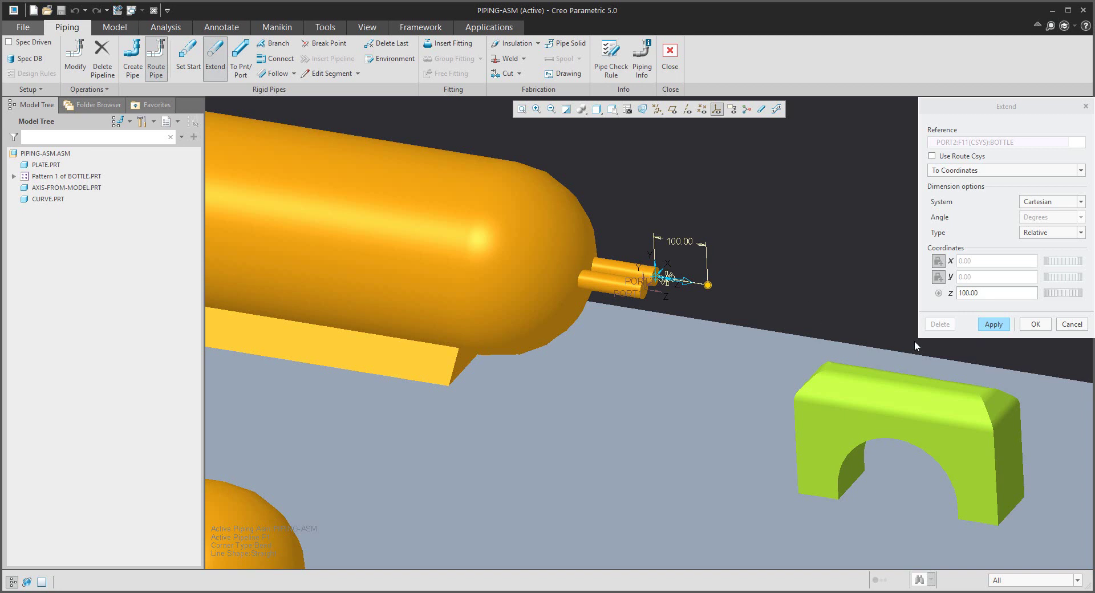
{"action": "left_click", "coordinate": [993, 324]}
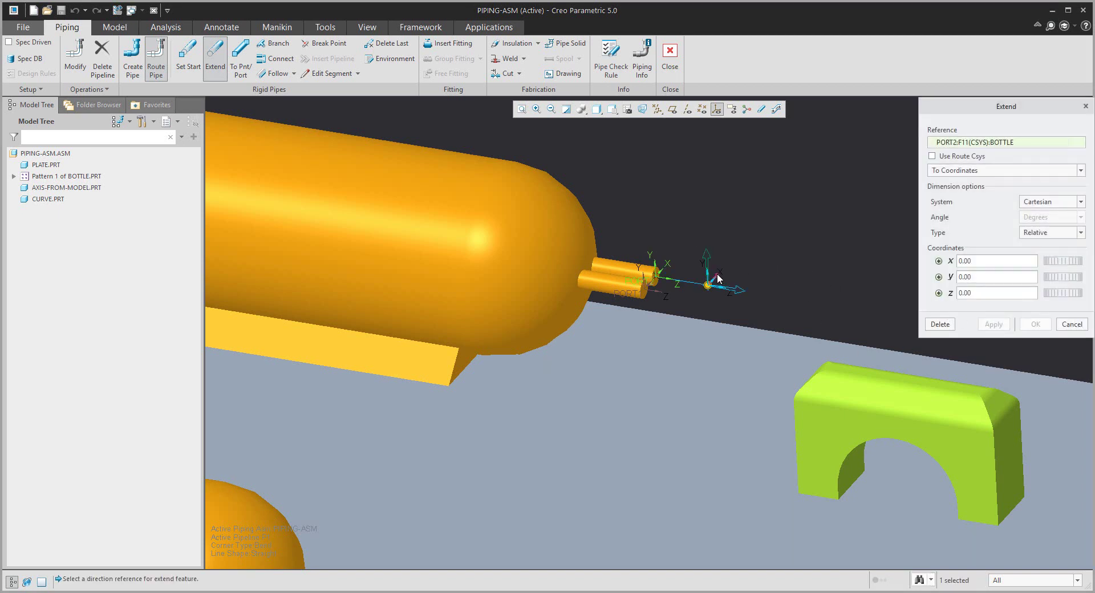
Extend P1 -750 along X across the plate.
{"action": "left_click", "coordinate": [516, 465]}
{"action": "middle_click_drag", "start_coordinate": [516, 465], "coordinate": [556, 351]}
{"action": "double_click", "coordinate": [534, 343]}
{"action": "type", "text": "-750"}
{"action": "key", "text": "Return"}
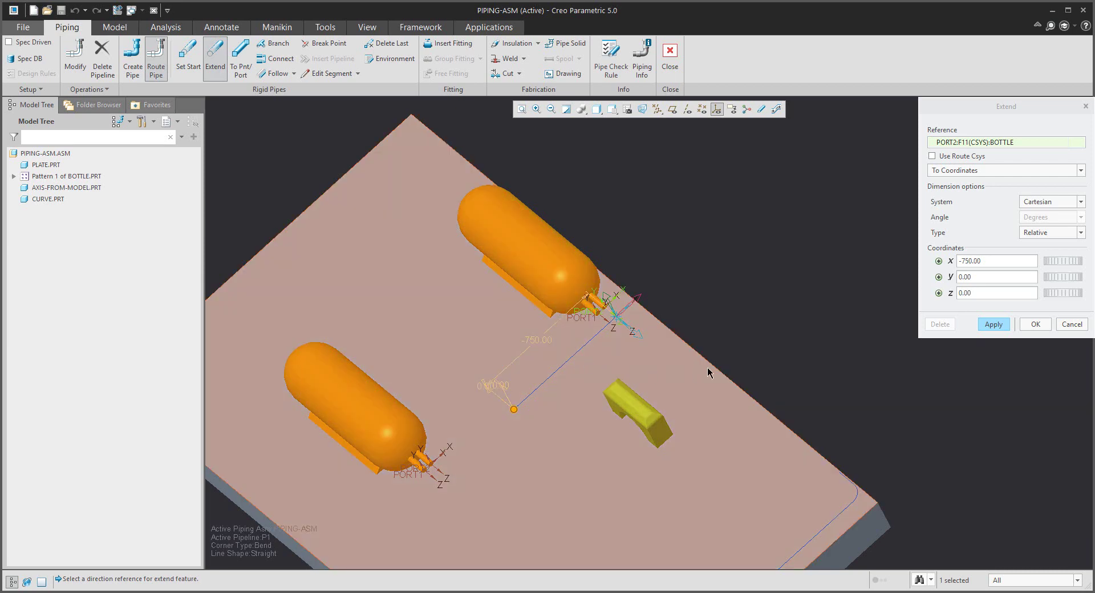
{"action": "left_click", "coordinate": [993, 324]}
Preview a further extension of the route point along Z.
{"action": "middle_click_drag", "start_coordinate": [684, 315], "coordinate": [682, 277]}
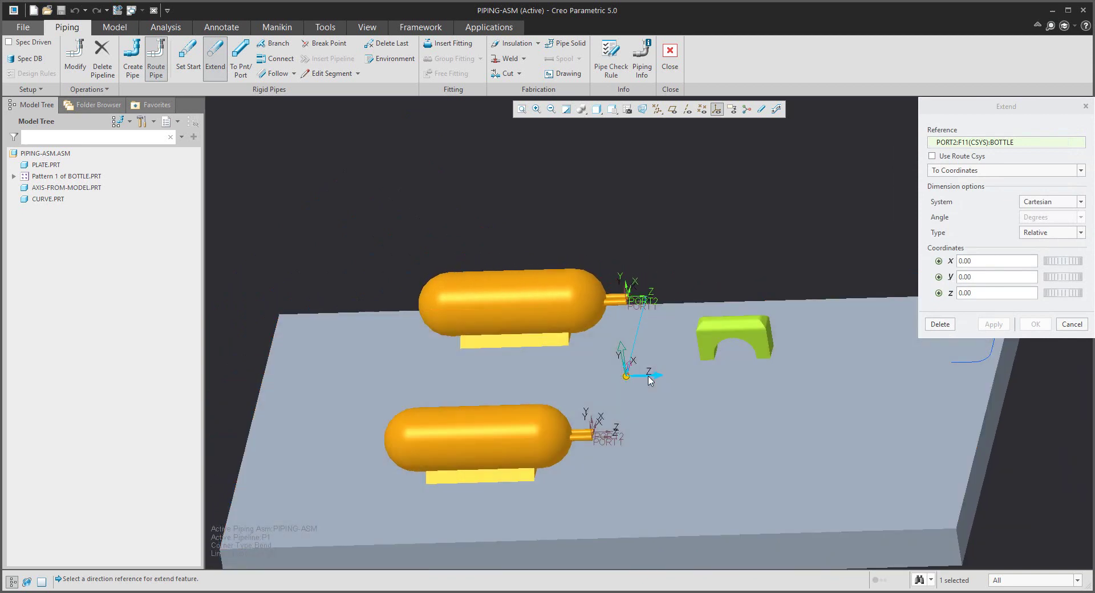
{"action": "left_click_drag", "start_coordinate": [650, 380], "coordinate": [724, 375]}
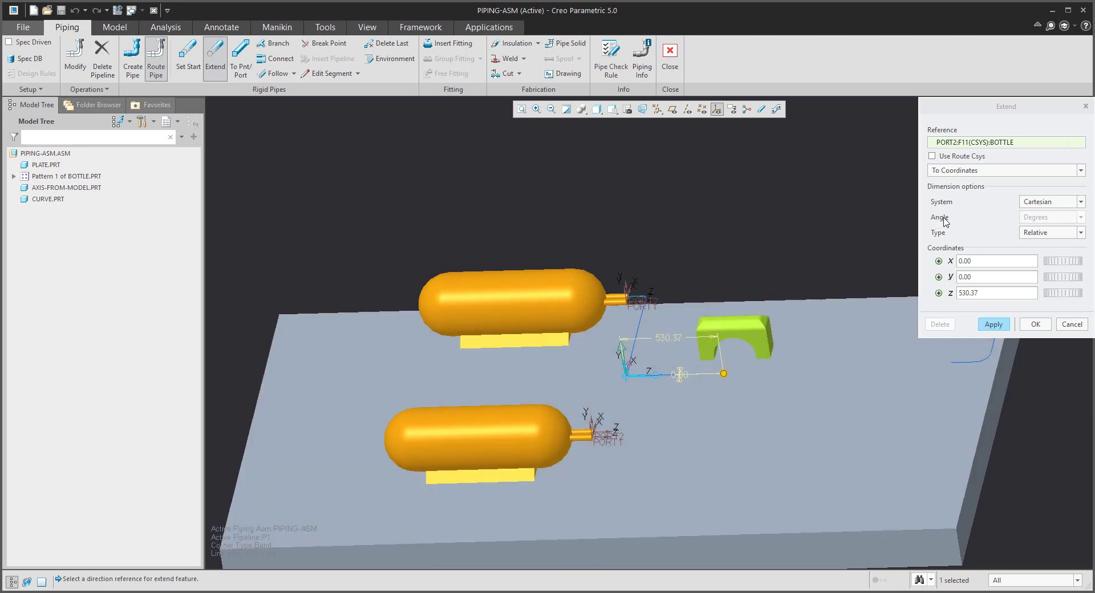
{"action": "left_click", "coordinate": [975, 171]}
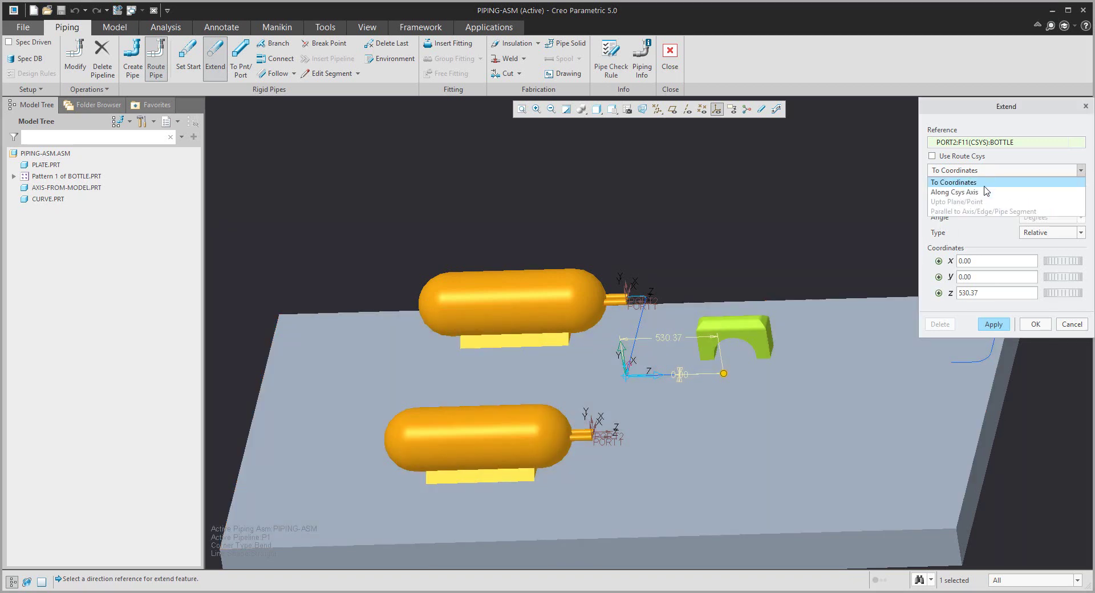
Extend along the Z axis to 0 offset from AXIS-FROM-MODEL's RIGHT datum plane.
{"action": "left_click", "coordinate": [977, 194]}
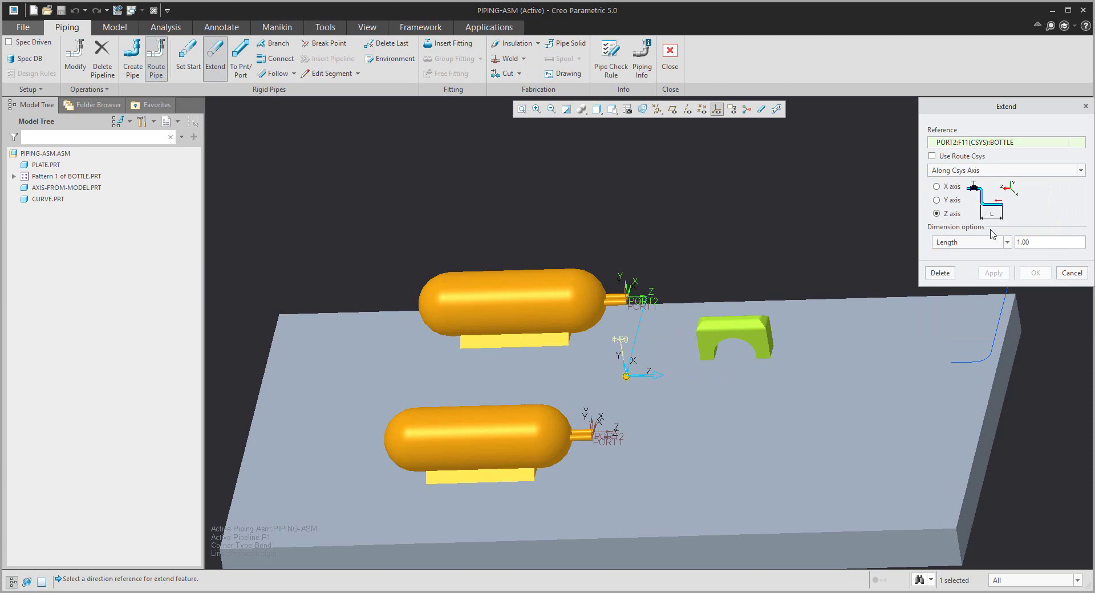
{"action": "left_click", "coordinate": [1002, 245]}
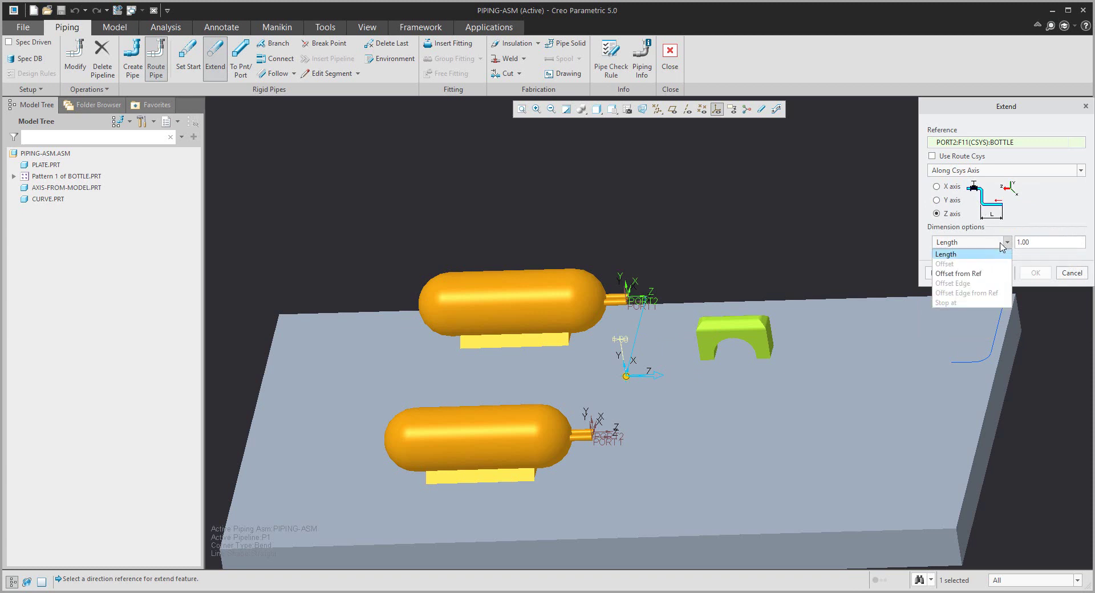
{"action": "left_click", "coordinate": [979, 275]}
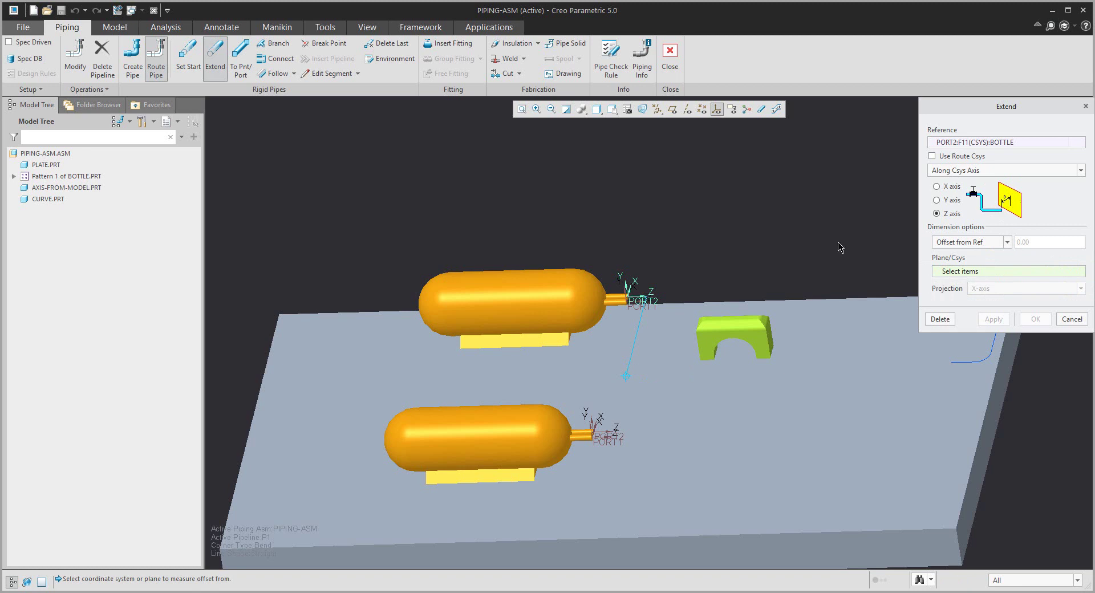
{"action": "left_click", "coordinate": [672, 112]}
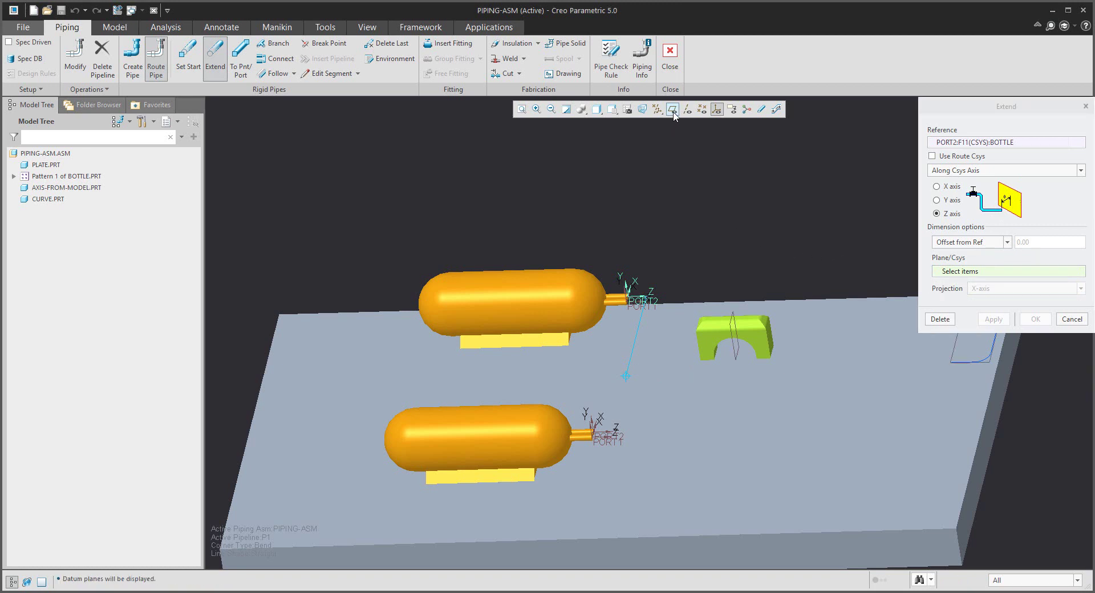
{"action": "left_click", "coordinate": [737, 355]}
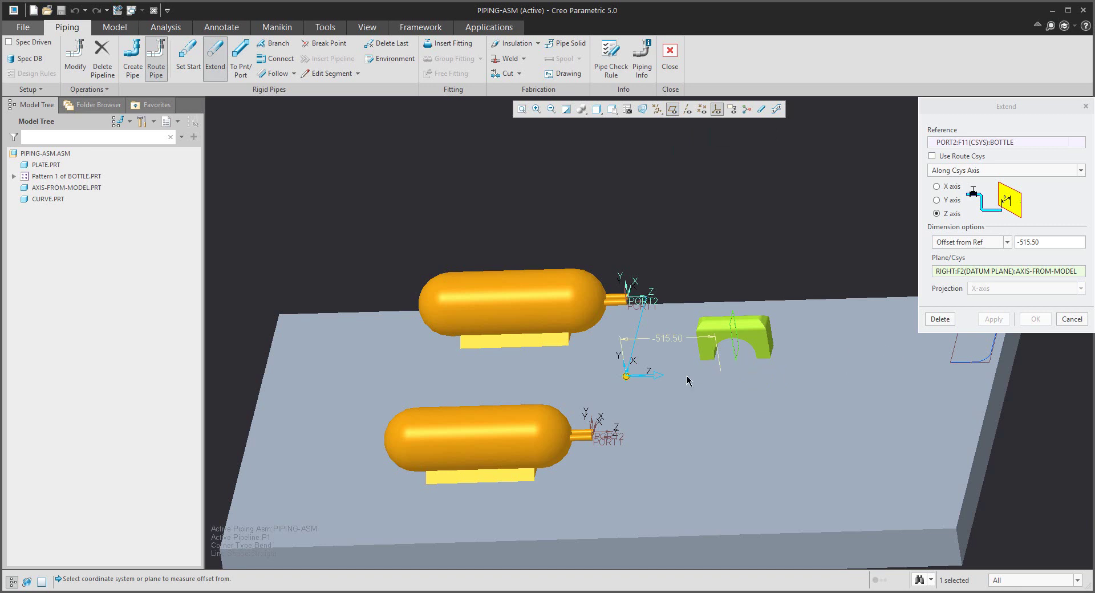
{"action": "double_click", "coordinate": [1047, 244]}
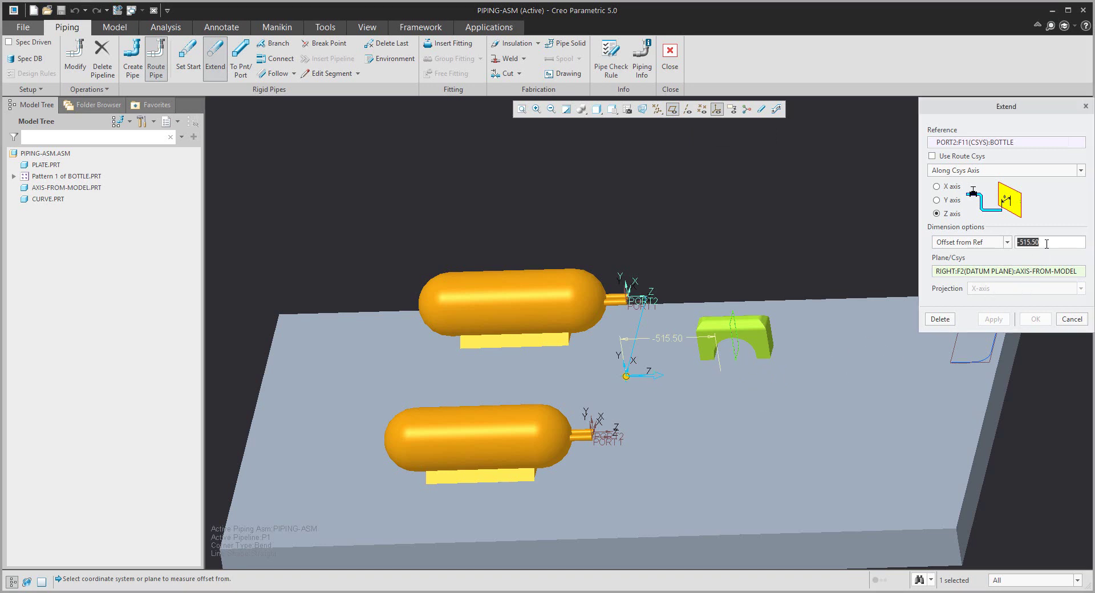
{"action": "type", "text": "0"}
{"action": "key", "text": "Return"}
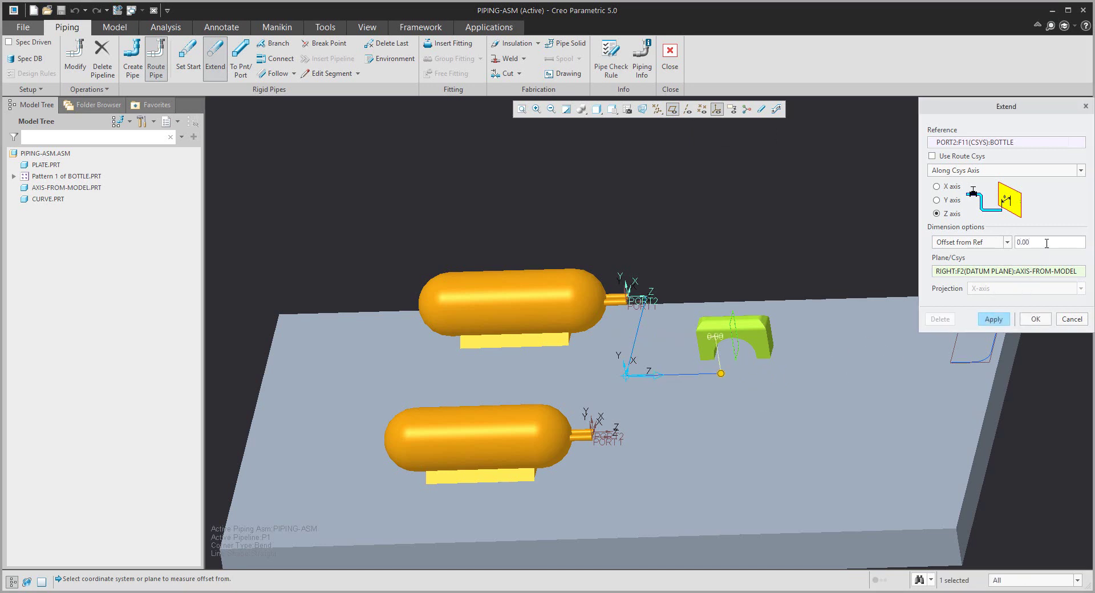
{"action": "left_click", "coordinate": [1035, 320]}
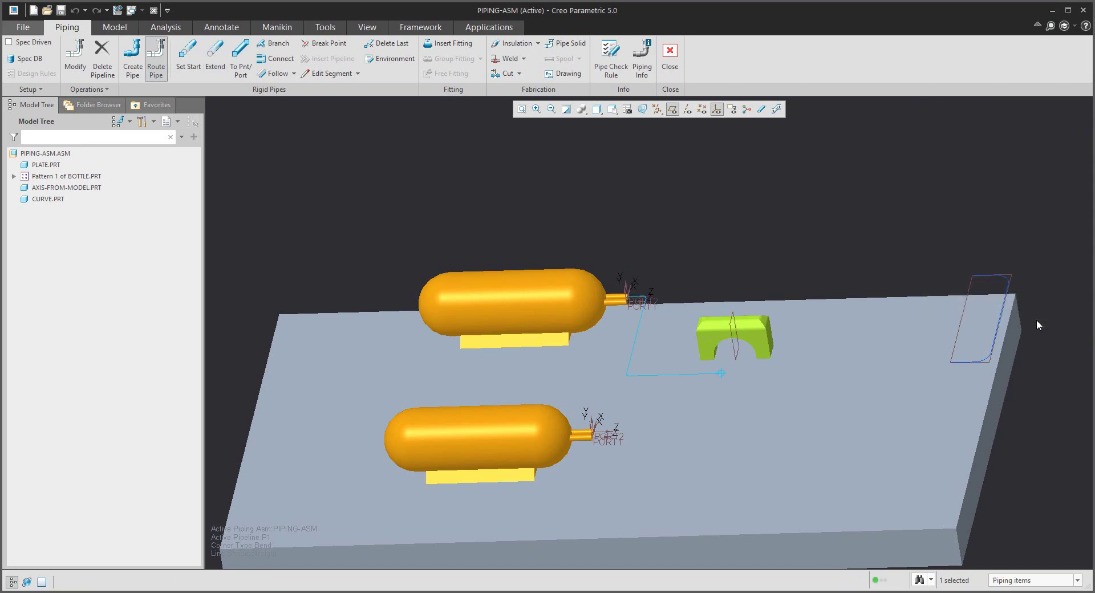
Hide the datum planes, cancel a Follow Pipe attempt, and show the Follow routing options.
{"action": "middle_click_drag", "start_coordinate": [736, 354], "coordinate": [710, 341]}
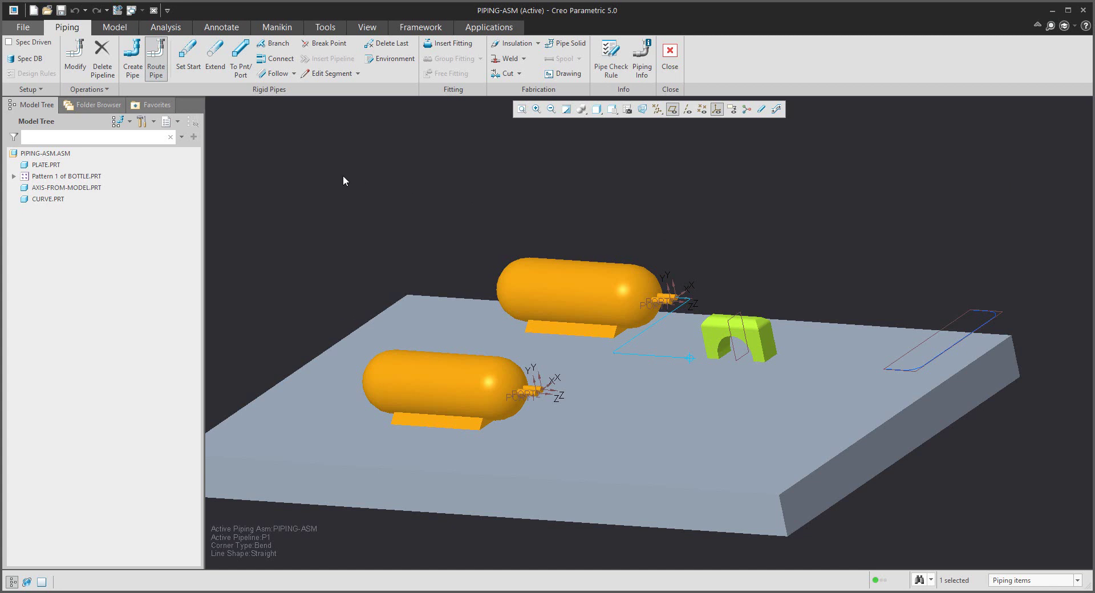
{"action": "left_click", "coordinate": [278, 74]}
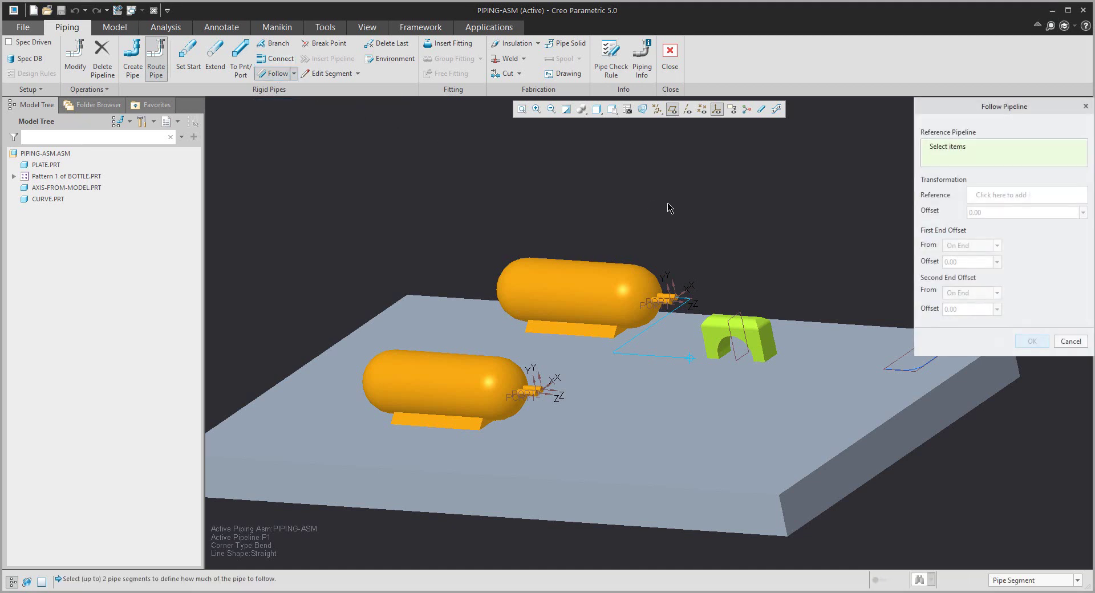
{"action": "left_click", "coordinate": [672, 110]}
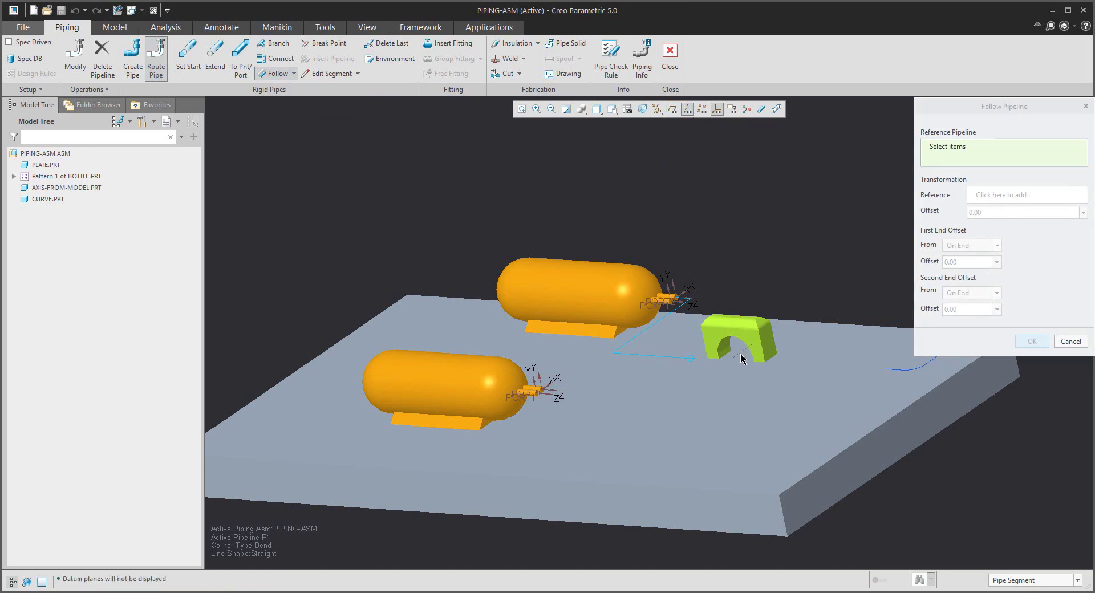
{"action": "left_click", "coordinate": [1070, 341]}
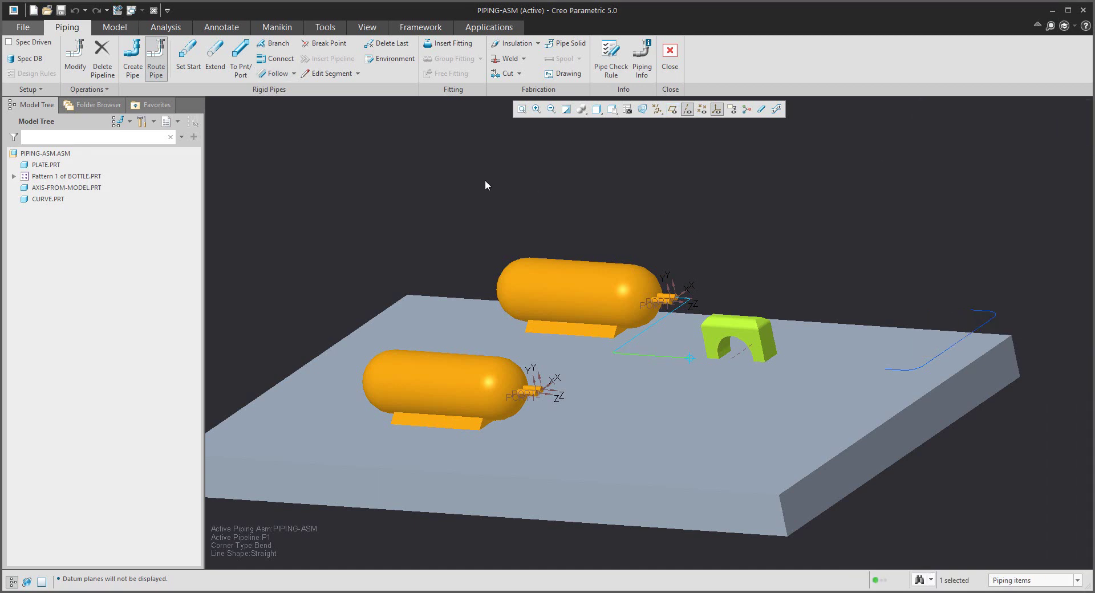
{"action": "left_click", "coordinate": [294, 74]}
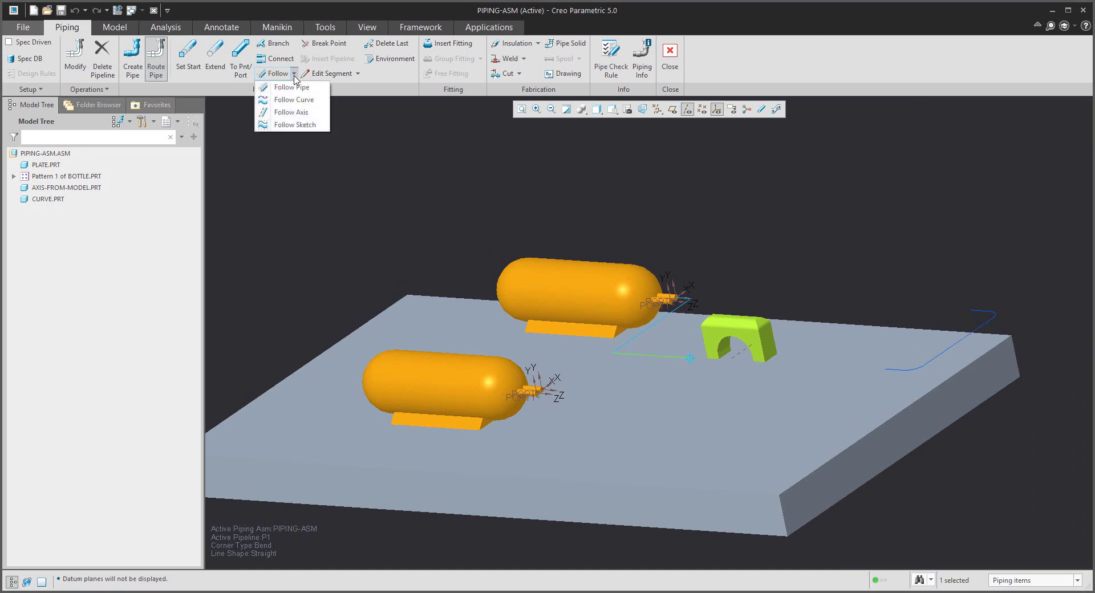
Route a segment along axis A_1 of AXIS-FROM-MODEL, briefly previewing thick pipes.
{"action": "left_click", "coordinate": [289, 114]}
{"action": "left_click", "coordinate": [740, 362]}
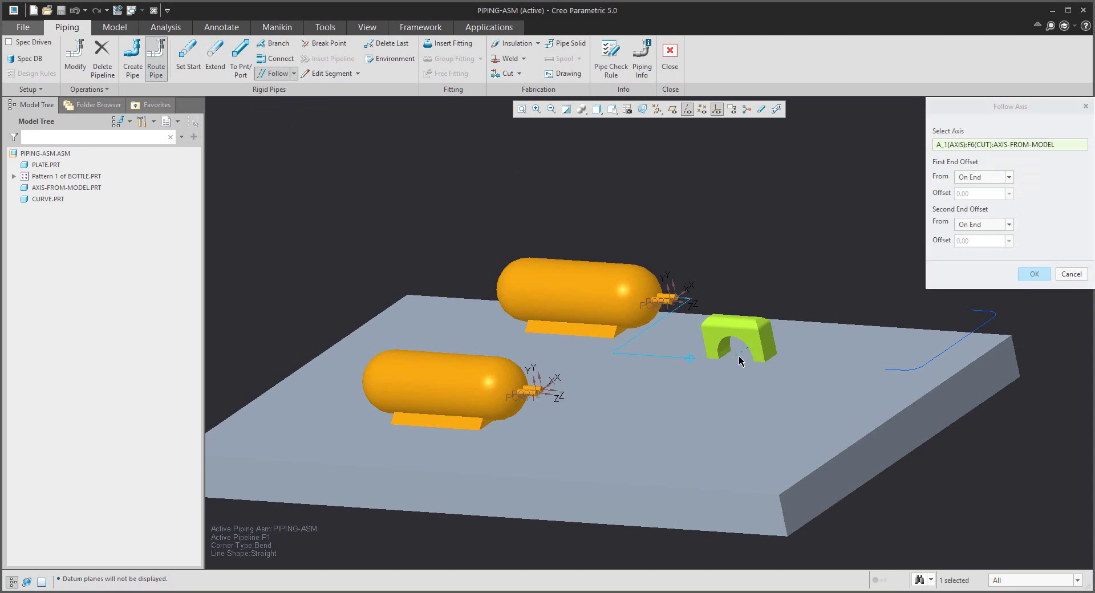
{"action": "left_click", "coordinate": [1034, 275]}
{"action": "mouse_move", "coordinate": [777, 241]}
{"action": "middle_mouse_down"}
{"action": "mouse_move", "coordinate": [826, 255]}
{"action": "mouse_move", "coordinate": [786, 254]}
{"action": "middle_mouse_up"}
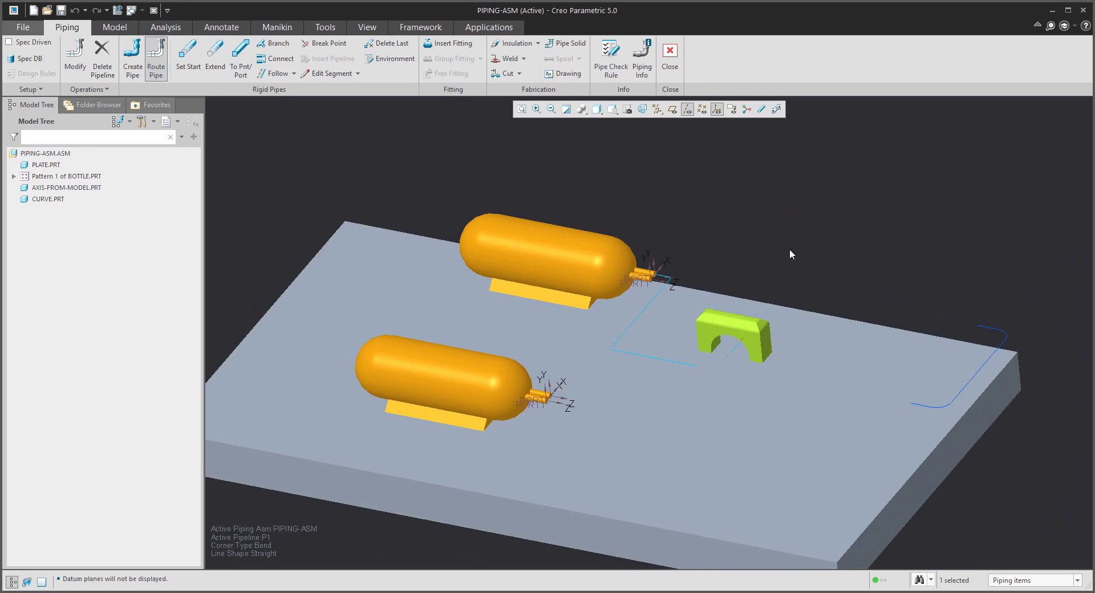
{"action": "left_click", "coordinate": [761, 110]}
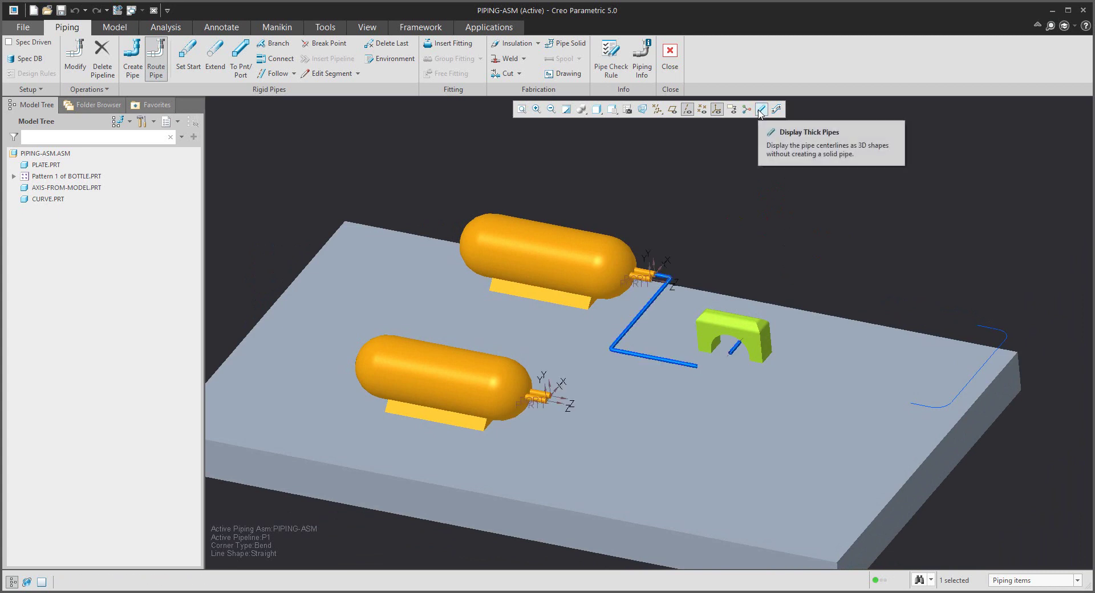
{"action": "left_click", "coordinate": [760, 112]}
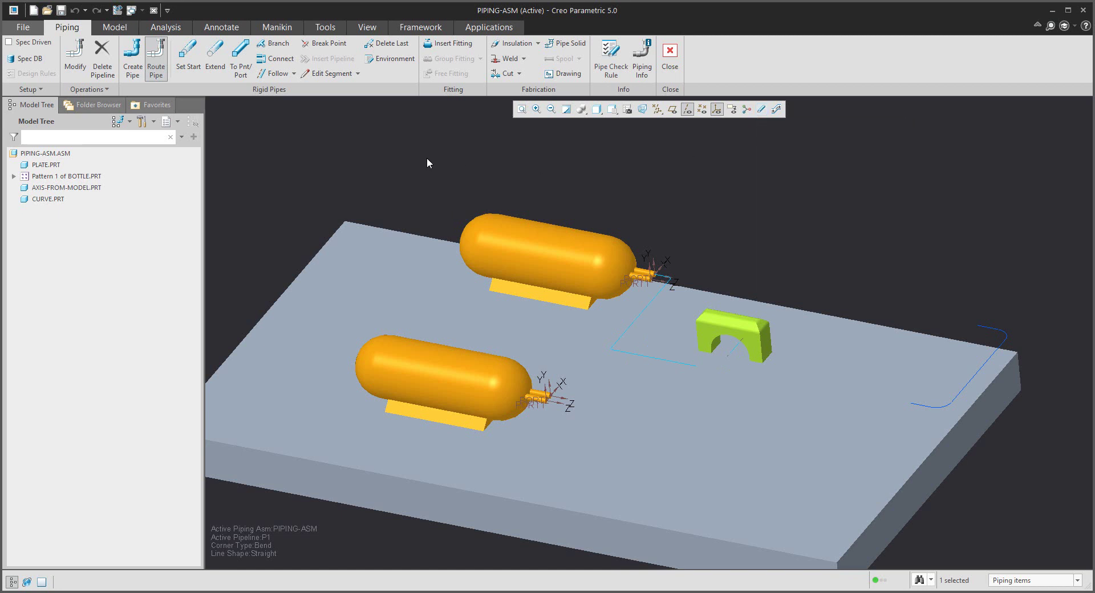
Connect the end of P1's Z-extension from the tank to the end of the segment through the support block.
{"action": "left_click", "coordinate": [276, 60]}
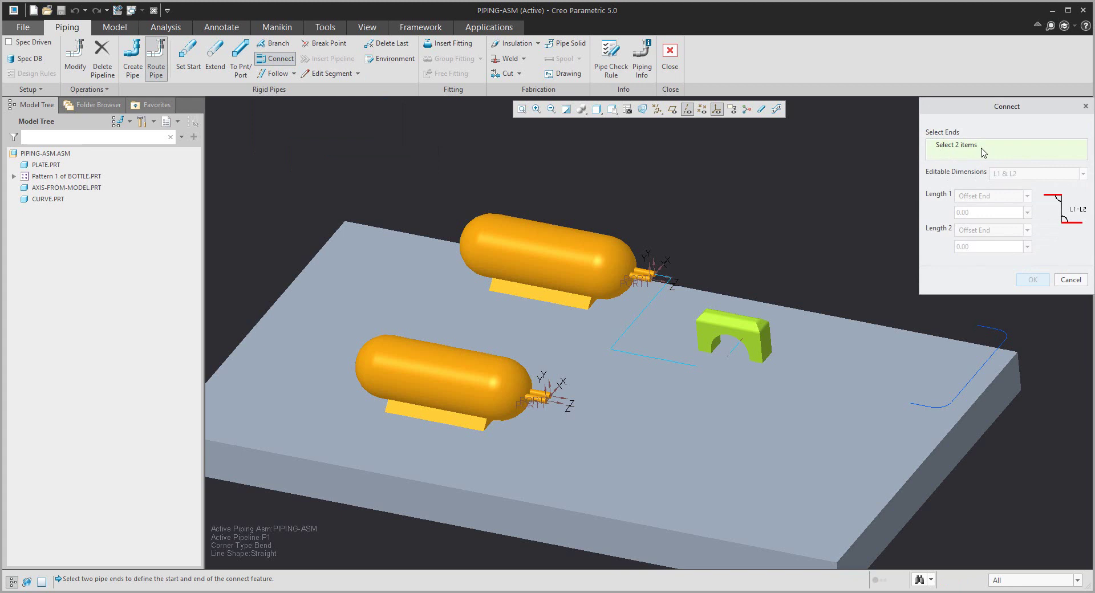
{"action": "left_click", "coordinate": [696, 365]}
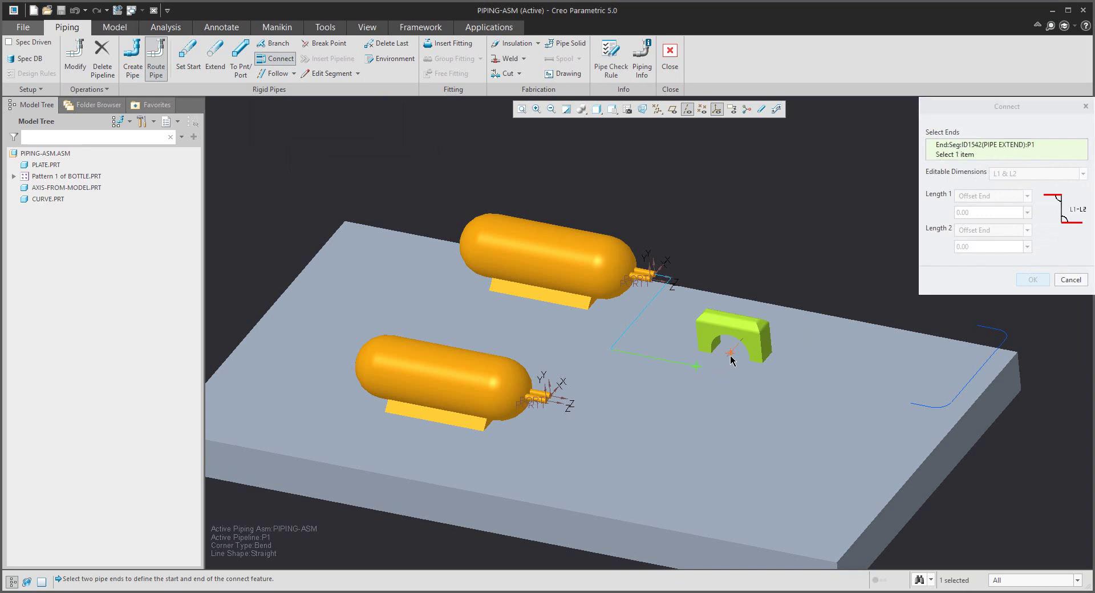
{"action": "left_click", "coordinate": [731, 353]}
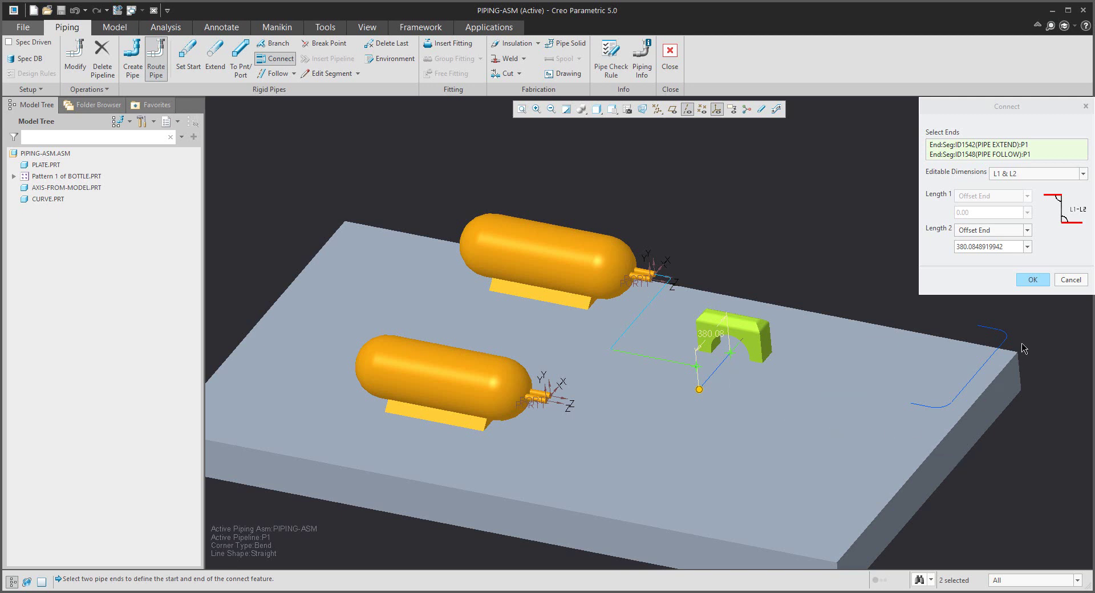
{"action": "left_click", "coordinate": [1033, 279]}
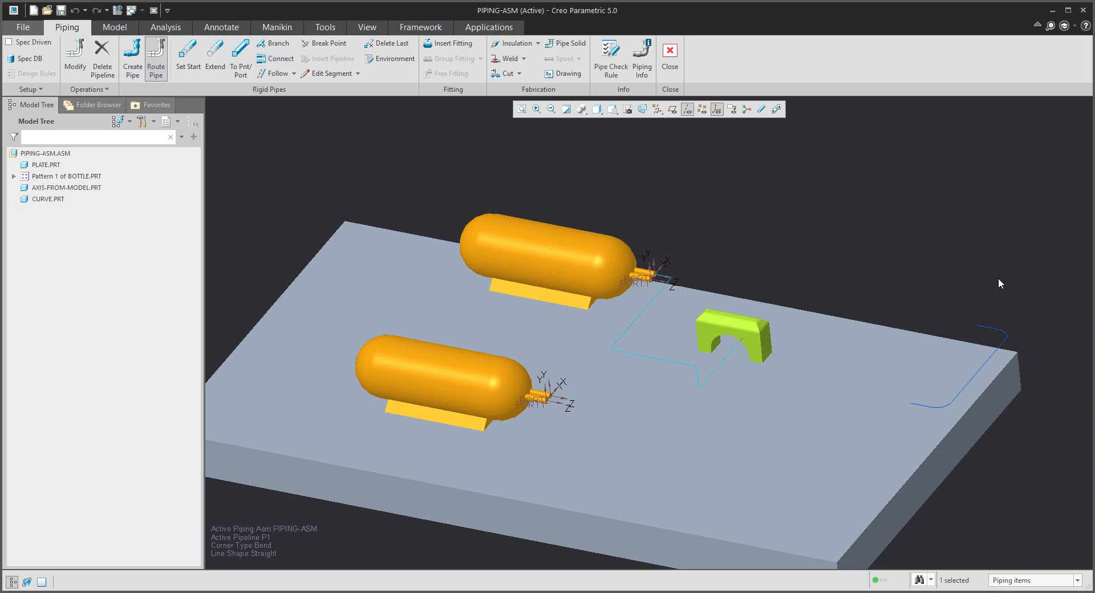
{"action": "mouse_move", "coordinate": [814, 269]}
{"action": "middle_mouse_down"}
{"action": "mouse_move", "coordinate": [789, 286]}
{"action": "mouse_move", "coordinate": [798, 277]}
{"action": "mouse_move", "coordinate": [753, 255]}
{"action": "mouse_move", "coordinate": [675, 289]}
{"action": "mouse_move", "coordinate": [664, 357]}
{"action": "middle_mouse_up"}
{"action": "scroll", "coordinate": [784, 321], "scroll_direction": "down", "scroll_amount": 5}
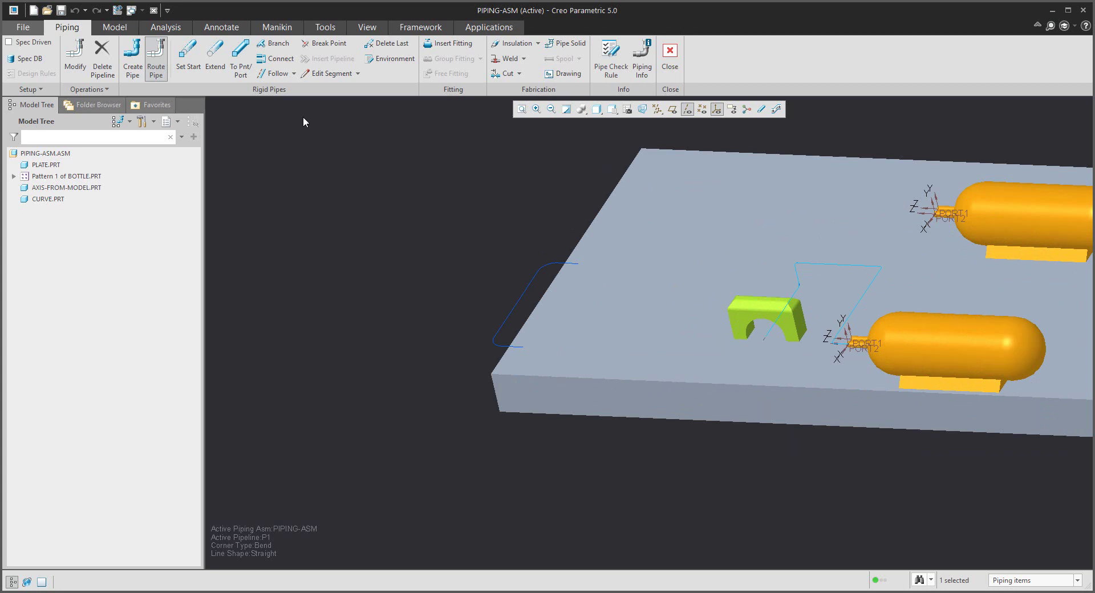
Route a P1 pipe segment along the whole CURVE.PRT chain, briefly previewing it as thick pipes.
{"action": "left_click", "coordinate": [294, 74]}
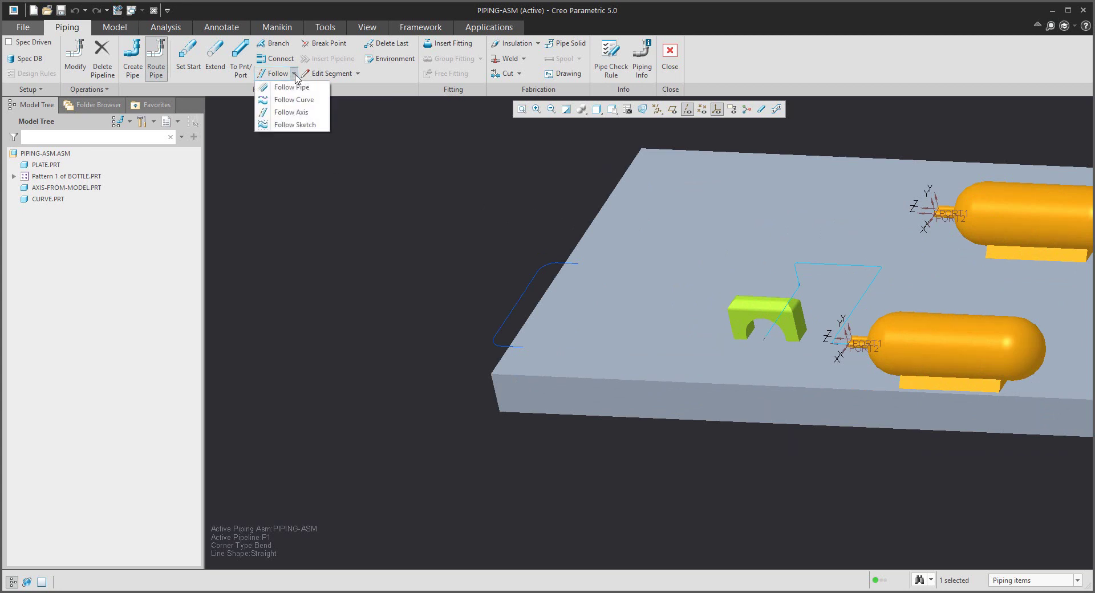
{"action": "left_click", "coordinate": [302, 101]}
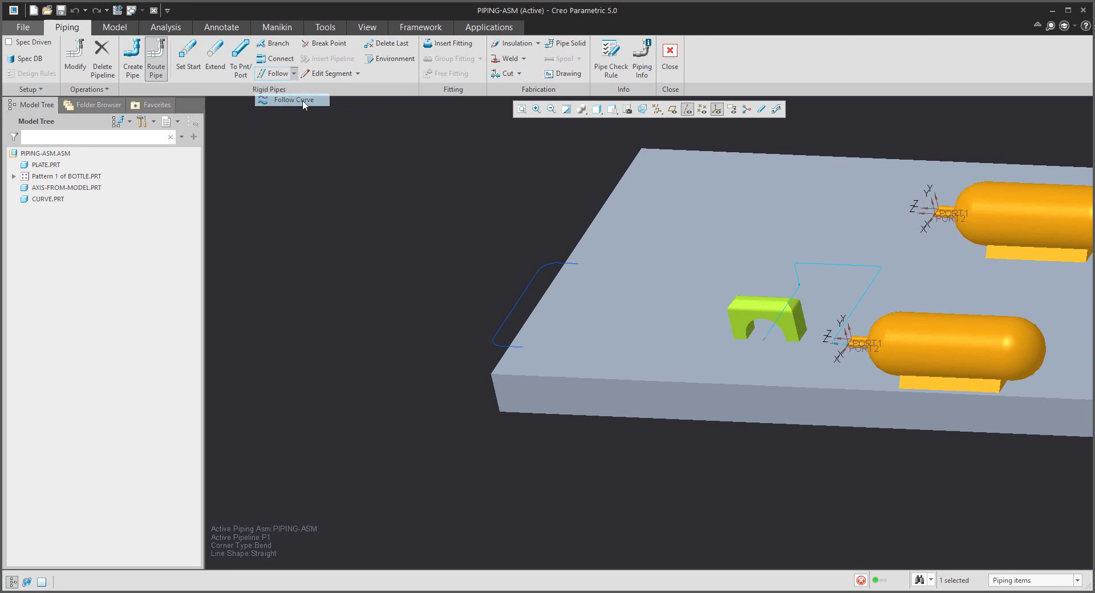
{"action": "left_click", "coordinate": [515, 349]}
{"action": "left_click", "coordinate": [566, 267], "text": "shift"}
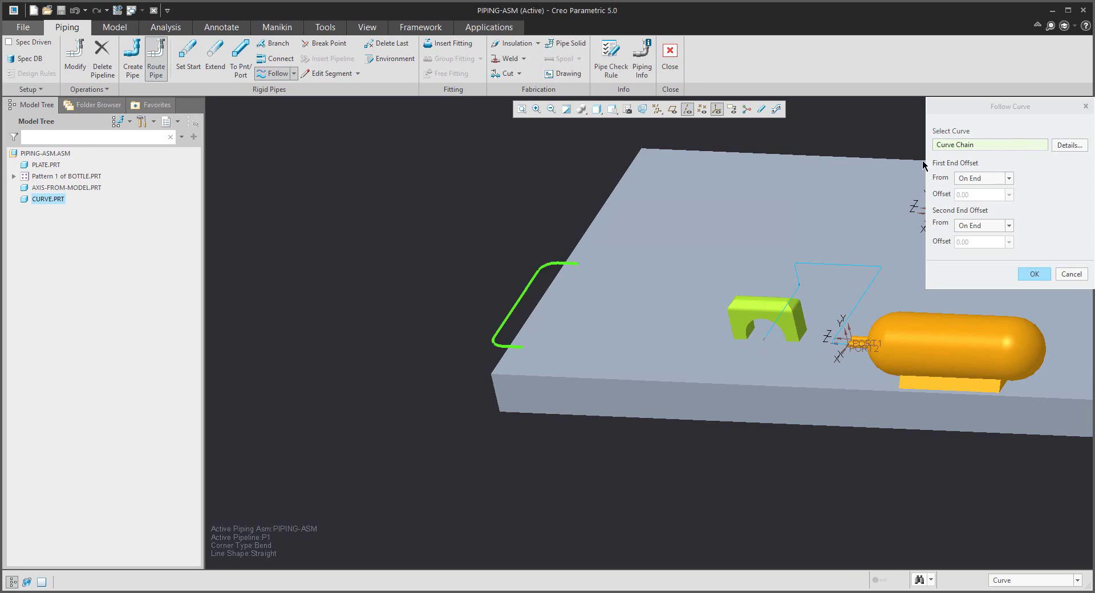
{"action": "left_click", "coordinate": [1032, 276]}
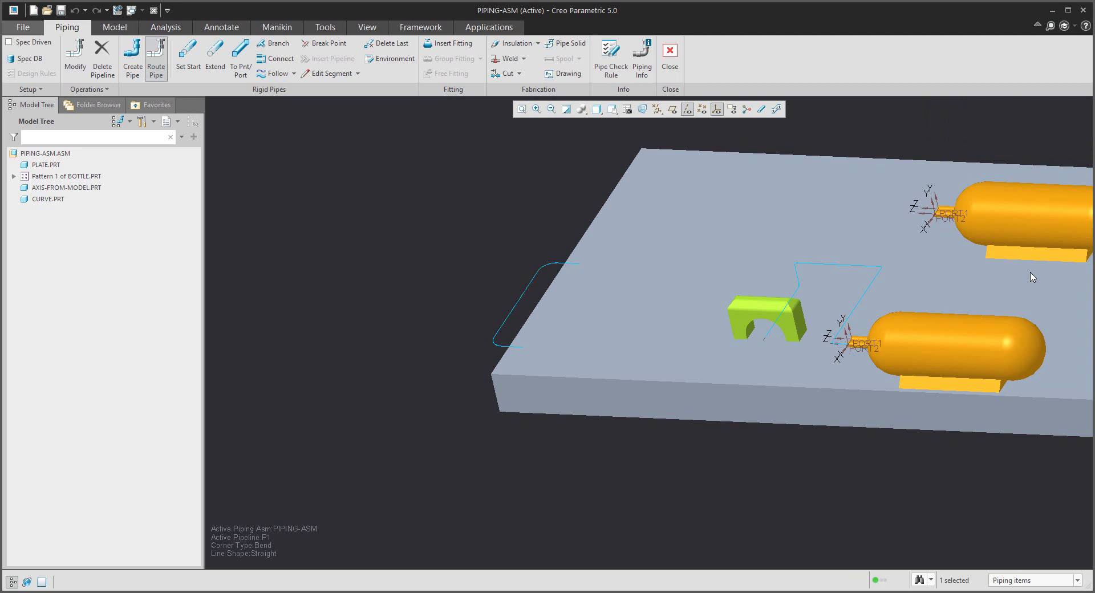
{"action": "left_click", "coordinate": [761, 110]}
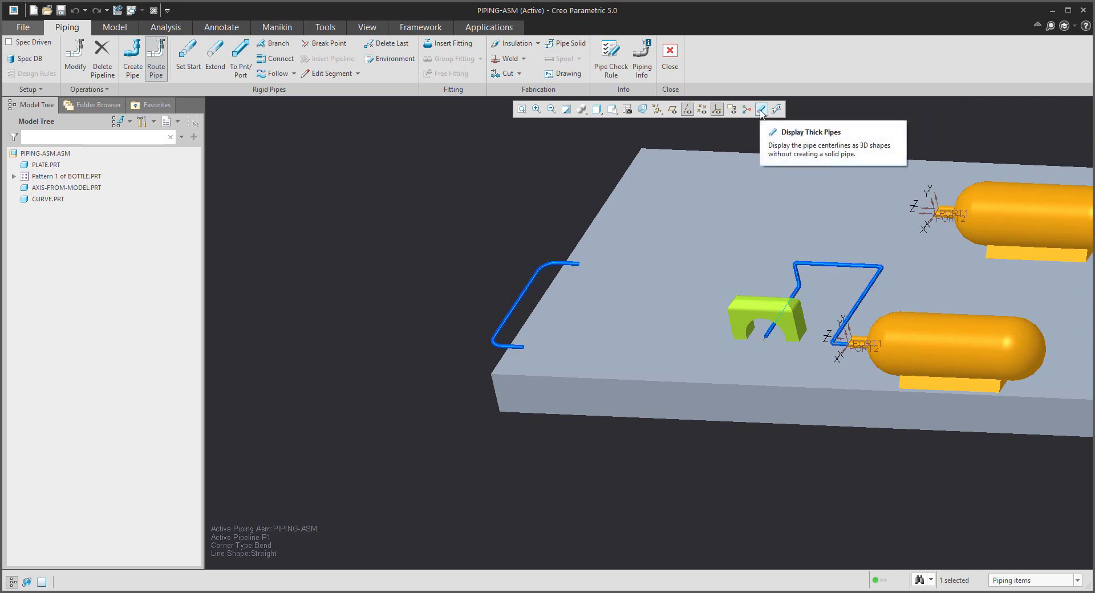
{"action": "left_click", "coordinate": [762, 110]}
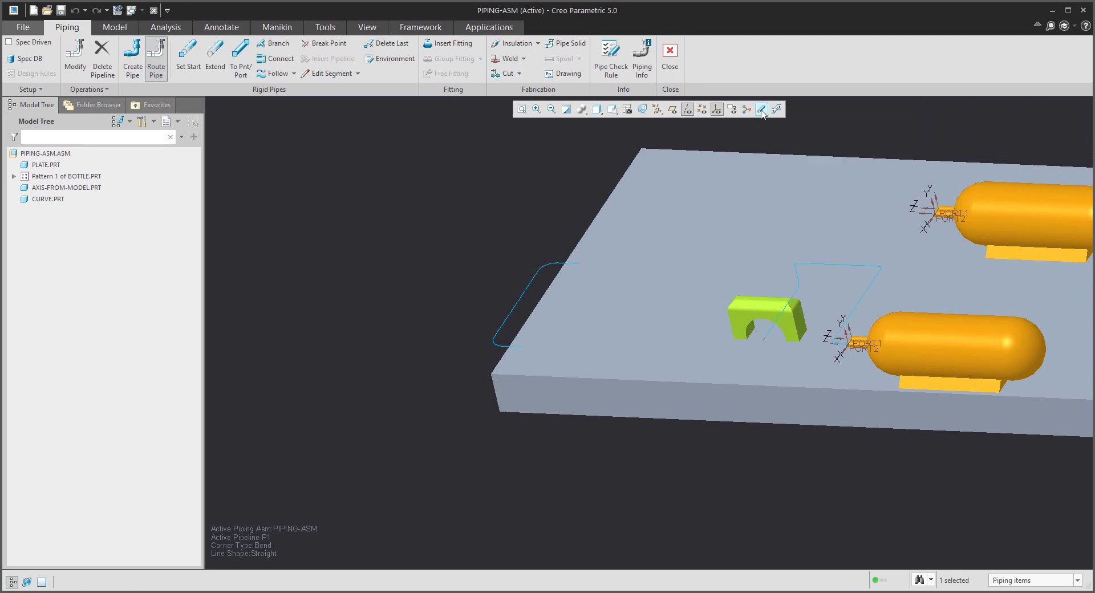
Connect the free end of the block-axis segment to the end of the curve-following pipe.
{"action": "left_click", "coordinate": [272, 59]}
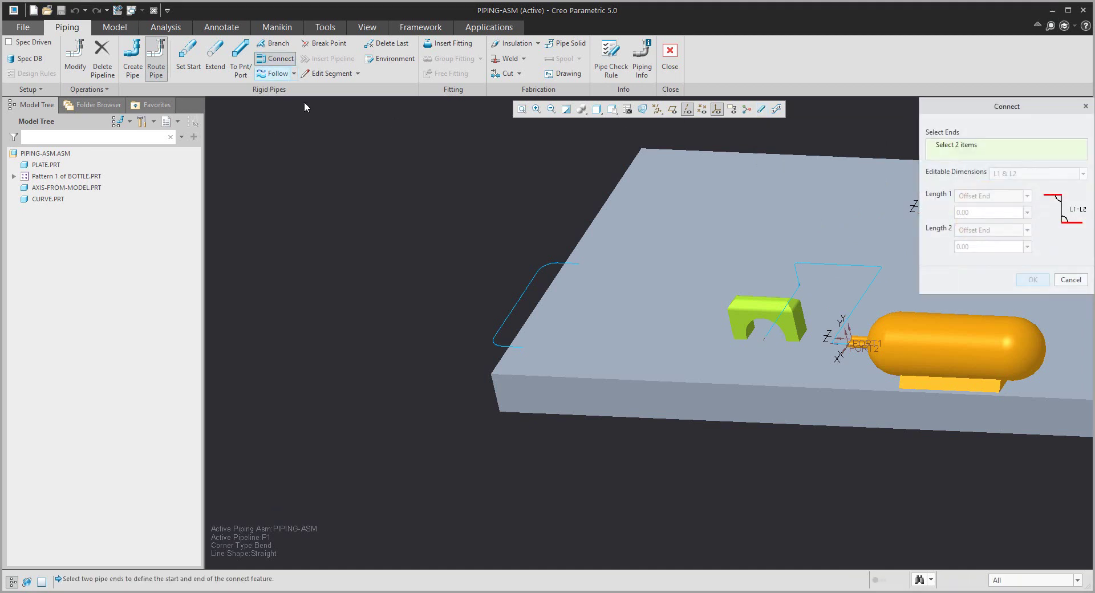
{"action": "left_click", "coordinate": [766, 340]}
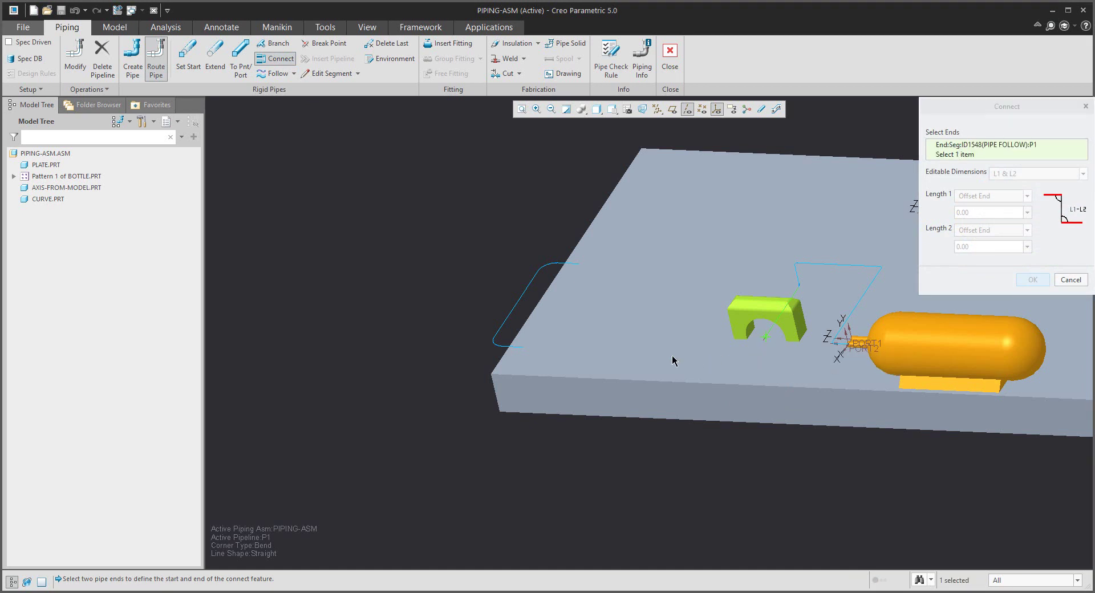
{"action": "left_click", "coordinate": [523, 346]}
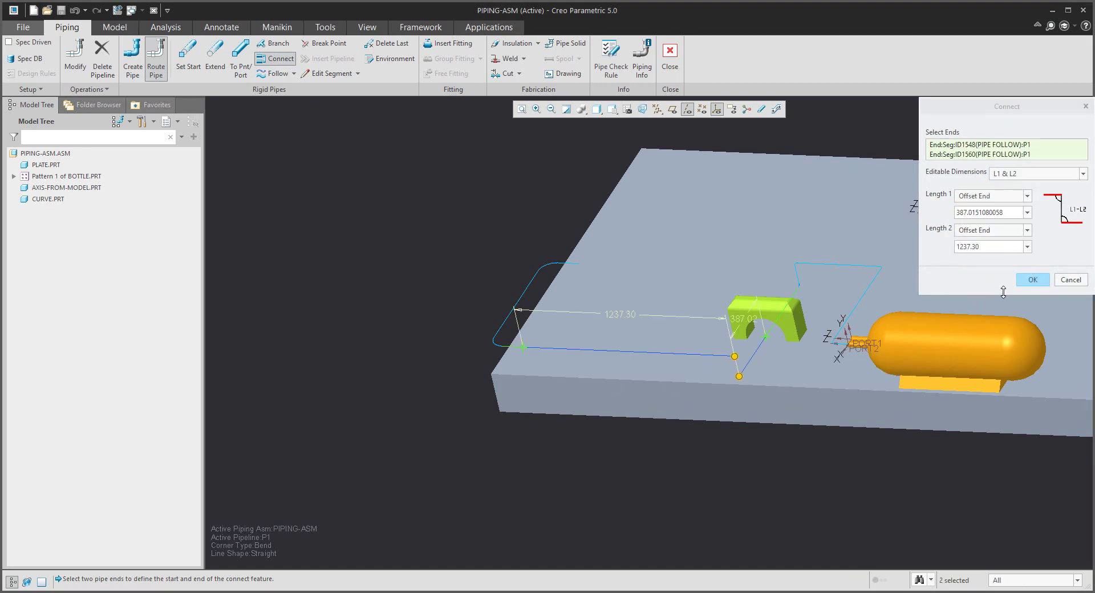
{"action": "left_click", "coordinate": [1032, 281]}
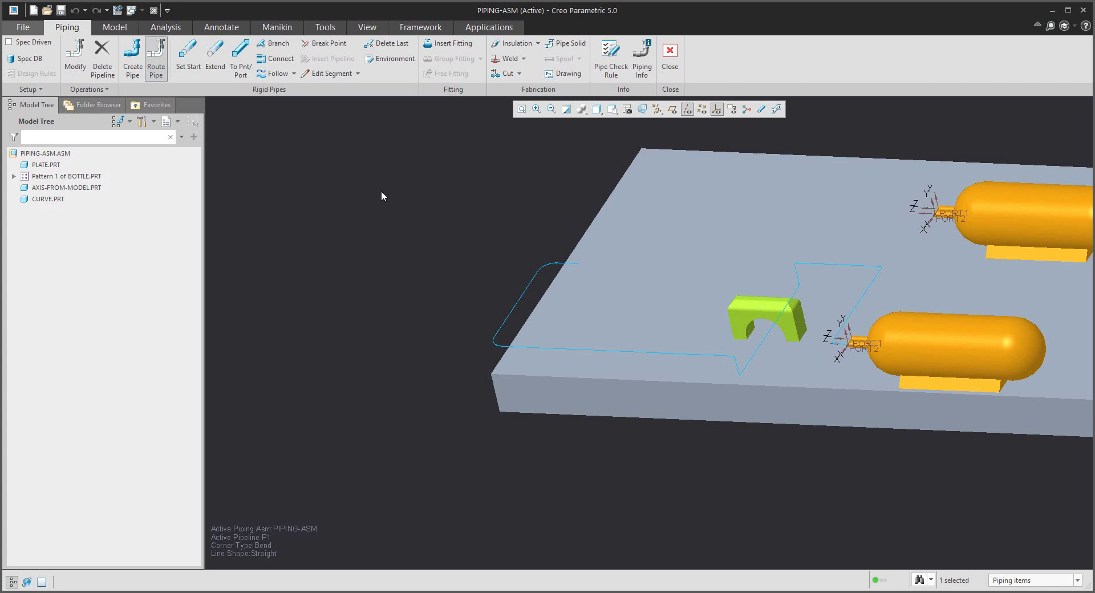
Start a Follow Sketch pipe segment with a new sketch on the datum plane.
{"action": "left_click", "coordinate": [293, 74]}
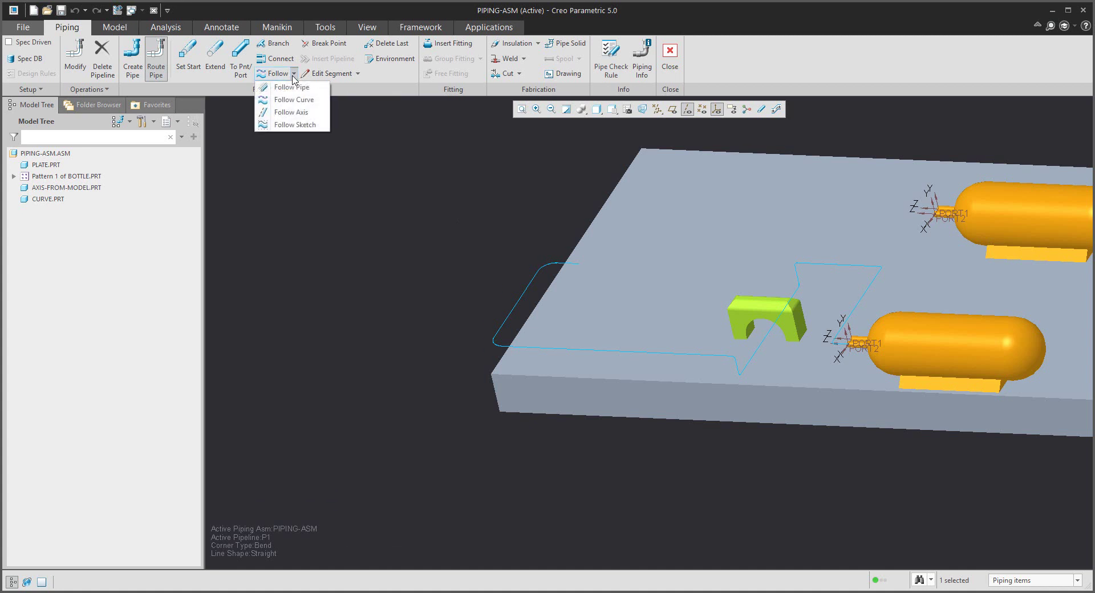
{"action": "left_click", "coordinate": [296, 125]}
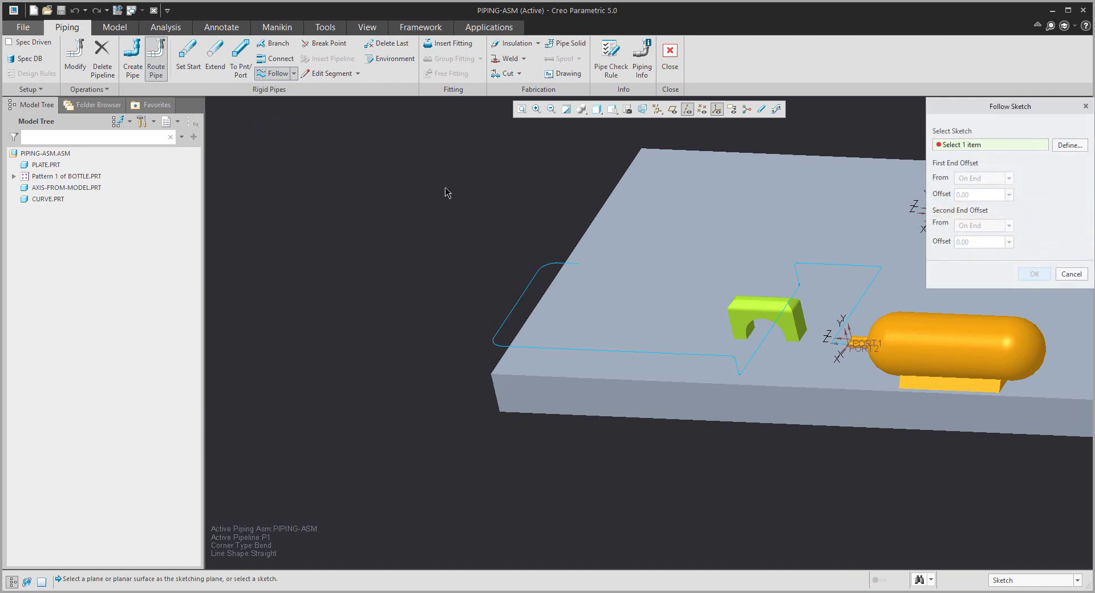
{"action": "left_click", "coordinate": [674, 110]}
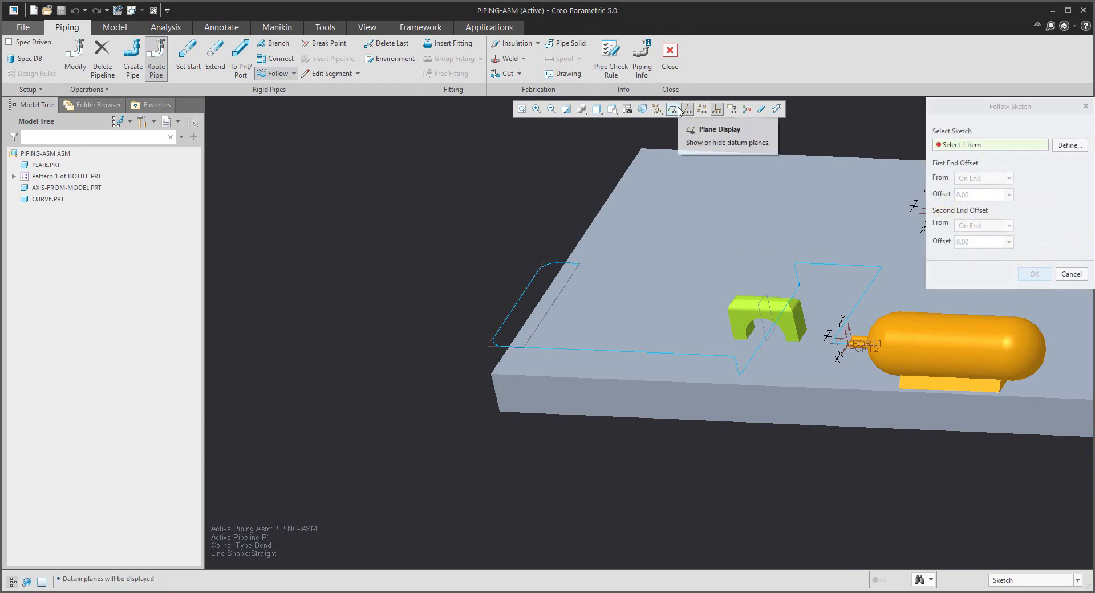
{"action": "left_click", "coordinate": [953, 146]}
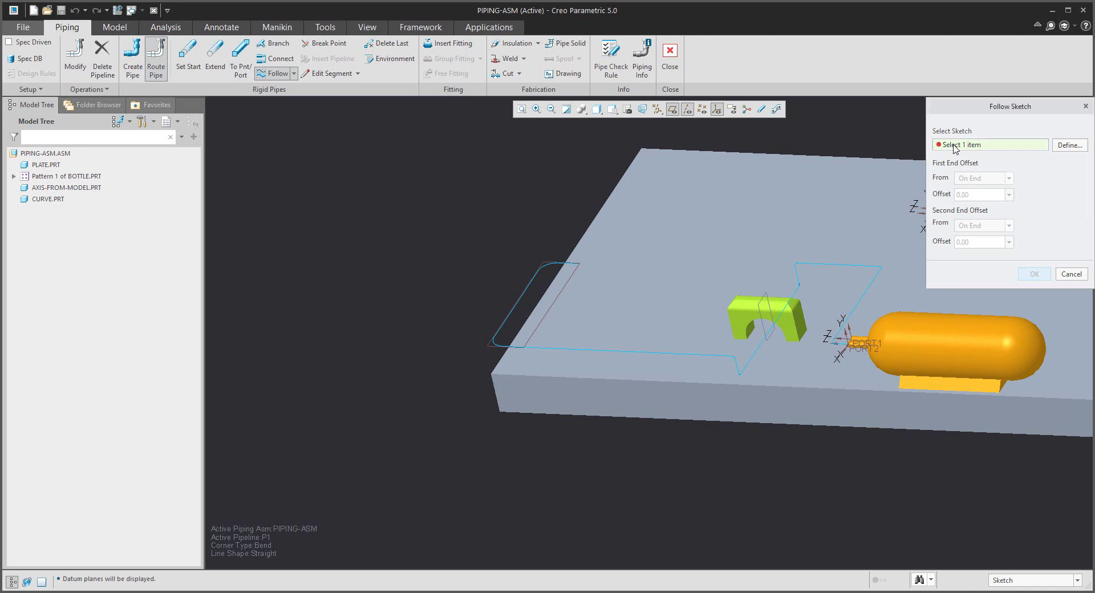
{"action": "left_click", "coordinate": [1069, 146]}
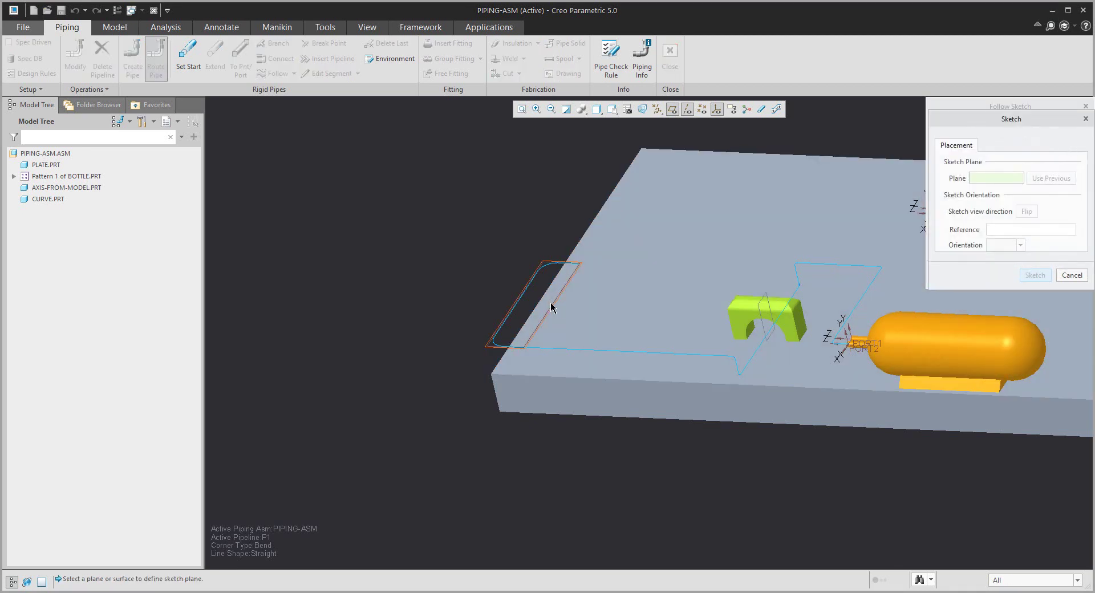
{"action": "left_click", "coordinate": [552, 308]}
{"action": "left_click", "coordinate": [1037, 277]}
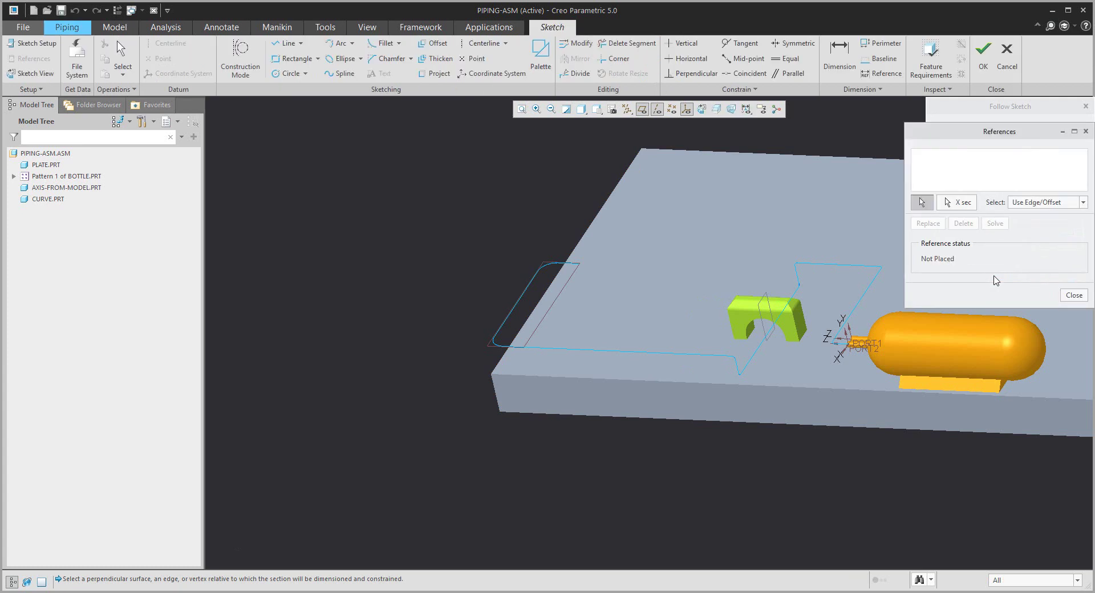
Use two PLATE surfaces and the curve's end point as sketch references.
{"action": "left_click", "coordinate": [503, 392]}
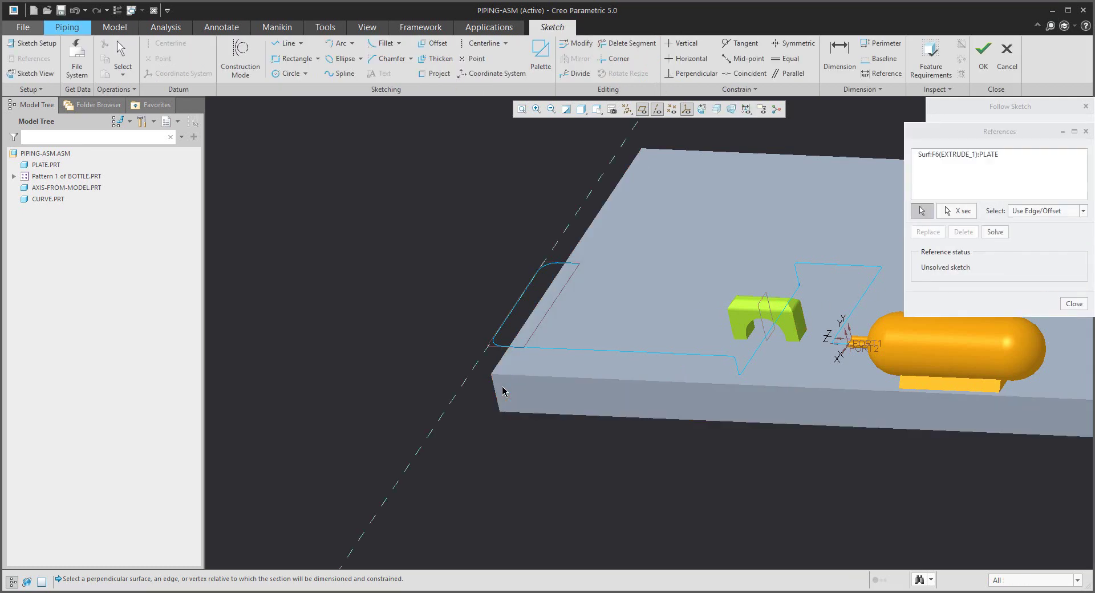
{"action": "left_click", "coordinate": [616, 408]}
{"action": "left_click", "coordinate": [578, 263]}
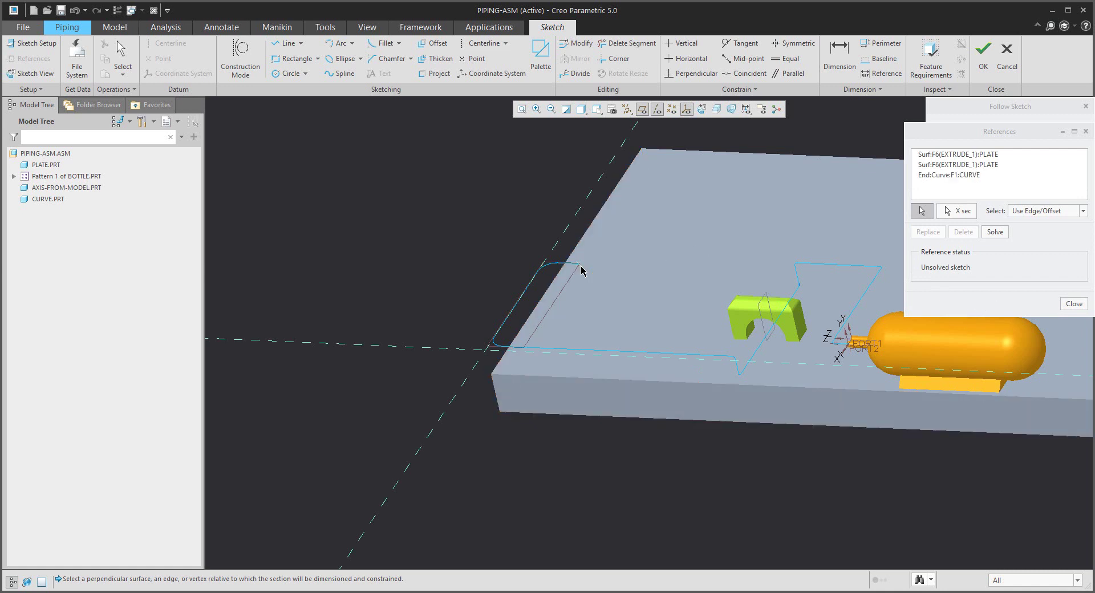
{"action": "left_click", "coordinate": [1074, 304]}
{"action": "scroll", "coordinate": [671, 271], "scroll_direction": "down", "scroll_amount": 5}
{"action": "scroll", "coordinate": [674, 281], "scroll_direction": "up", "scroll_amount": 3}
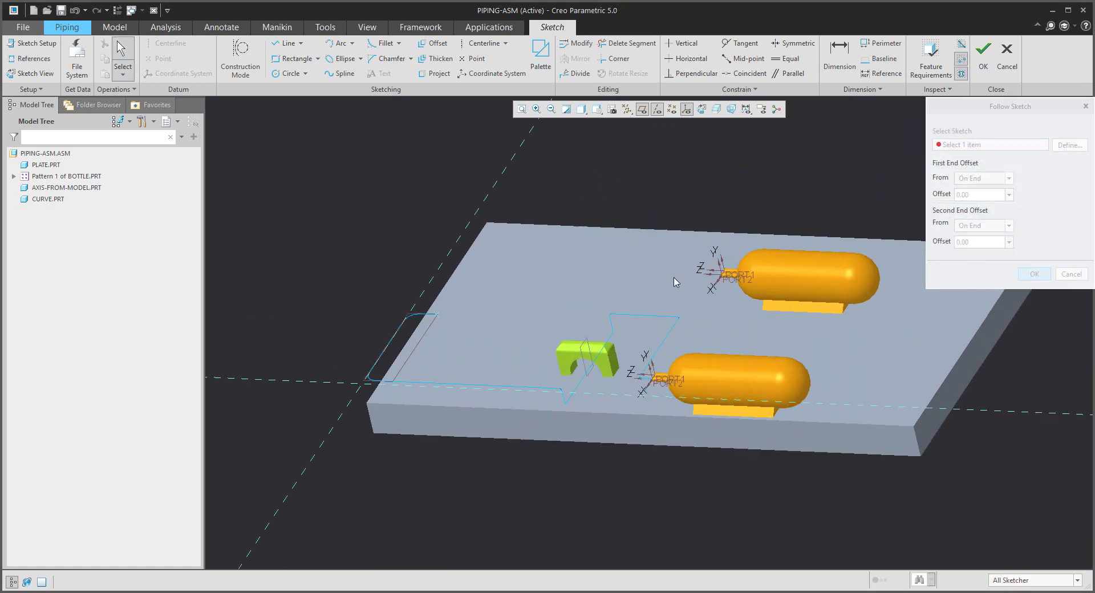
Sketch a horizontal line then a vertical line upward from the existing curve end.
{"action": "left_click", "coordinate": [713, 110]}
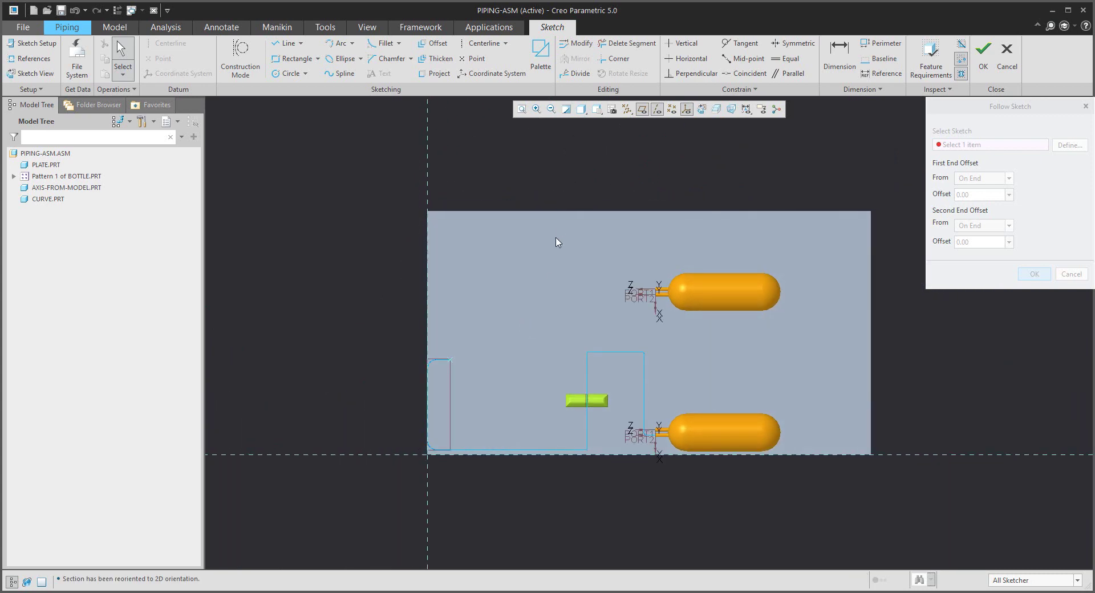
{"action": "scroll", "coordinate": [516, 326], "scroll_direction": "up", "scroll_amount": 2}
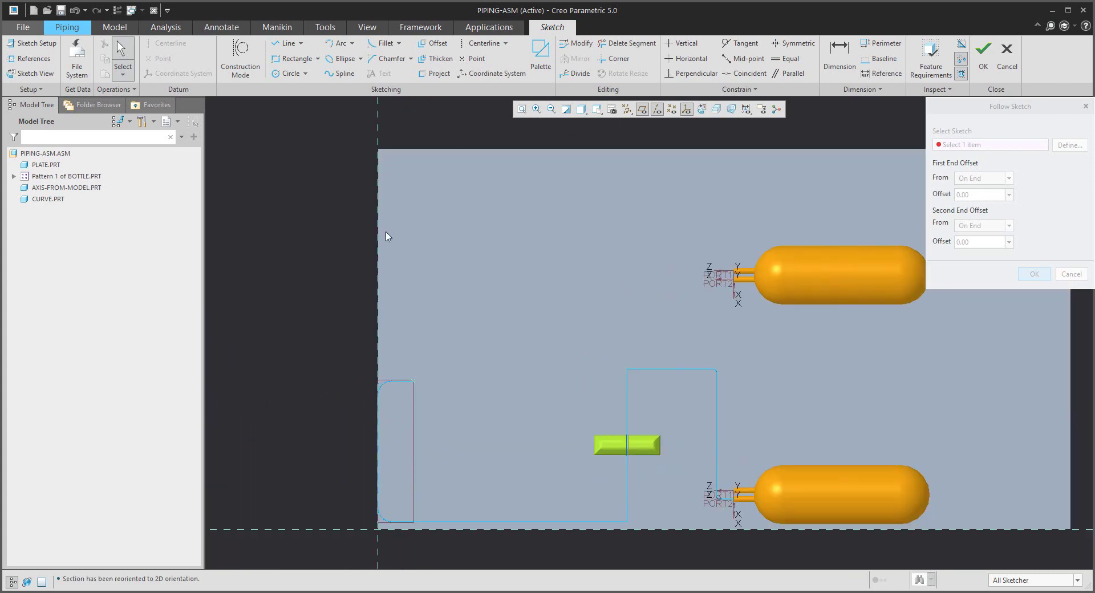
{"action": "left_click", "coordinate": [285, 44]}
{"action": "left_click", "coordinate": [414, 381]}
{"action": "left_click", "coordinate": [486, 382]}
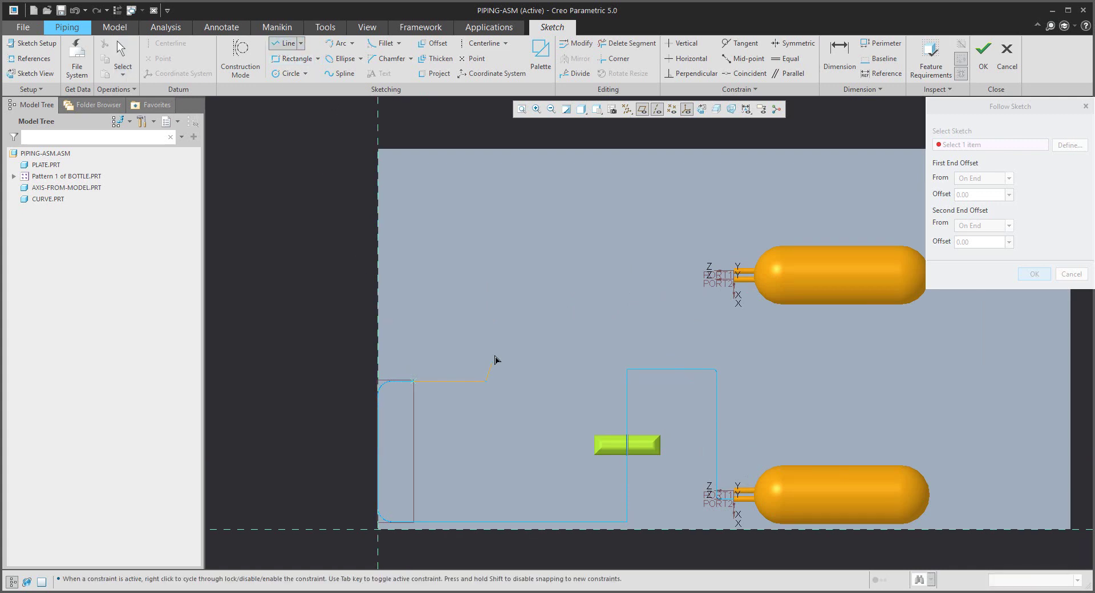
{"action": "left_click", "coordinate": [485, 319]}
{"action": "middle_click", "coordinate": [568, 297]}
Add PORT2 as a sketch reference and draw a line from PORT2 joining the first line chain.
{"action": "left_click", "coordinate": [34, 59]}
{"action": "scroll", "coordinate": [717, 288], "scroll_direction": "up", "scroll_amount": 4}
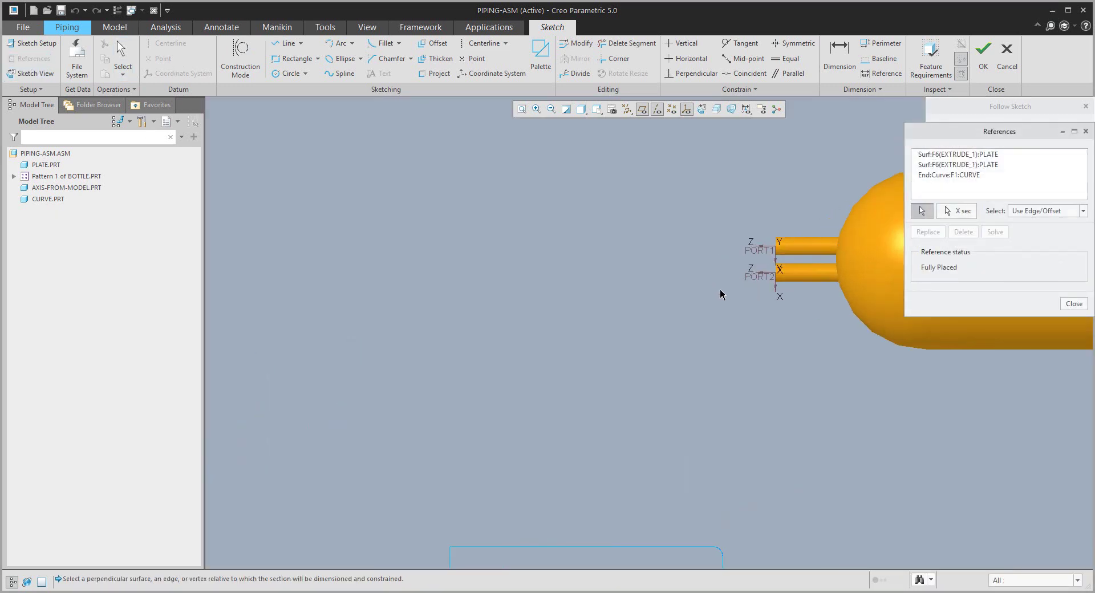
{"action": "left_click", "coordinate": [763, 280]}
{"action": "scroll", "coordinate": [648, 274], "scroll_direction": "down", "scroll_amount": 4}
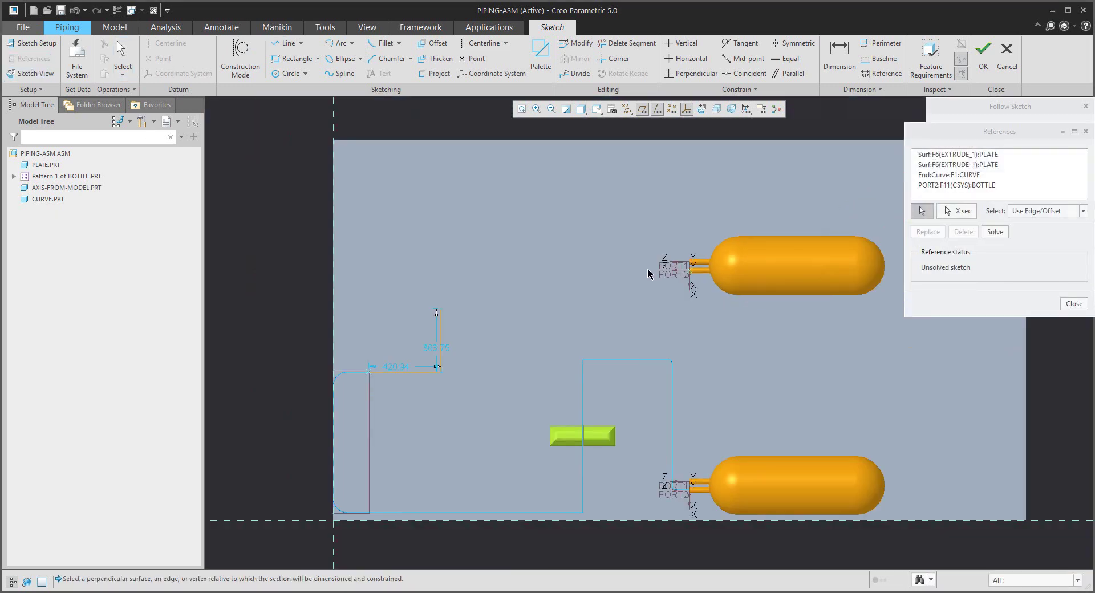
{"action": "left_click", "coordinate": [286, 44]}
{"action": "scroll", "coordinate": [664, 275], "scroll_direction": "up", "scroll_amount": 4}
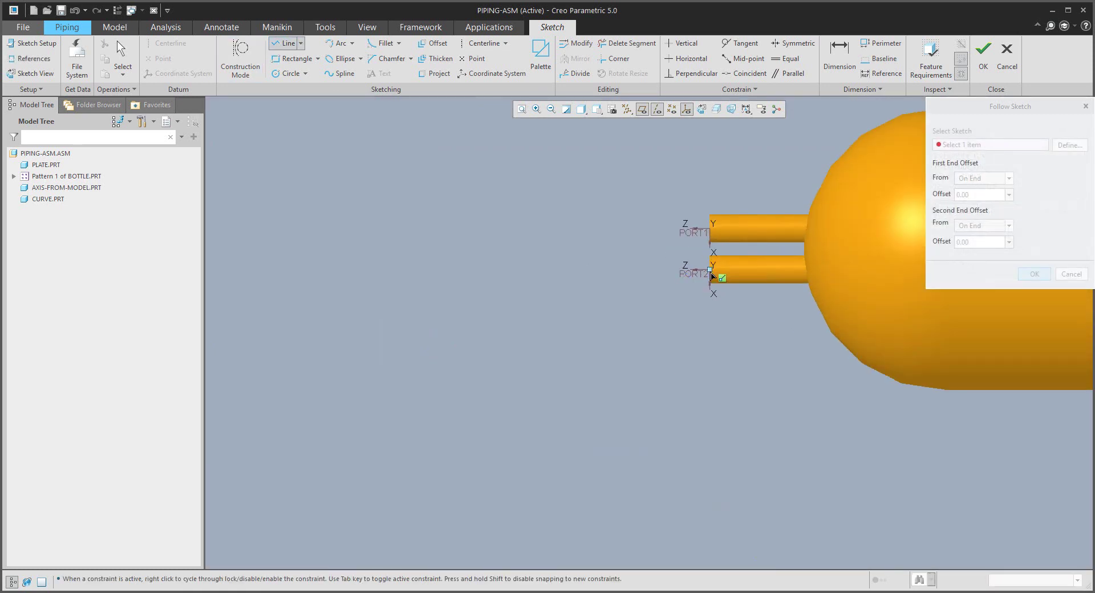
{"action": "left_click", "coordinate": [743, 284]}
{"action": "scroll", "coordinate": [744, 284], "scroll_direction": "down", "scroll_amount": 4}
{"action": "left_click", "coordinate": [611, 291]}
{"action": "middle_click", "coordinate": [520, 297]}
{"action": "middle_click", "coordinate": [520, 296]}
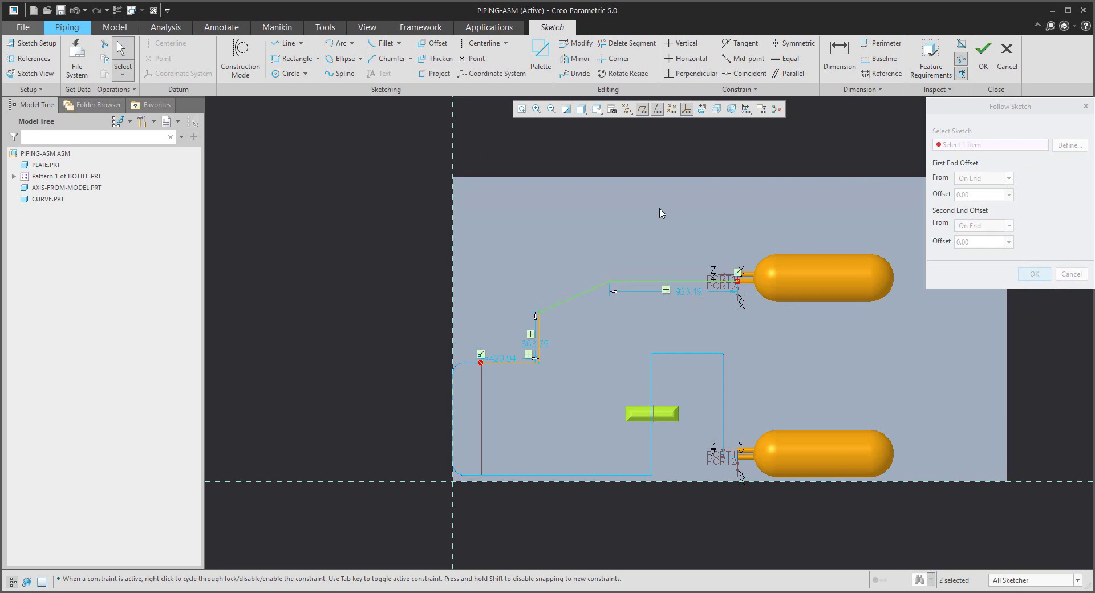
Divide the top sketch line and delete its right-hand part.
{"action": "left_click", "coordinate": [575, 73]}
{"action": "left_click", "coordinate": [654, 283]}
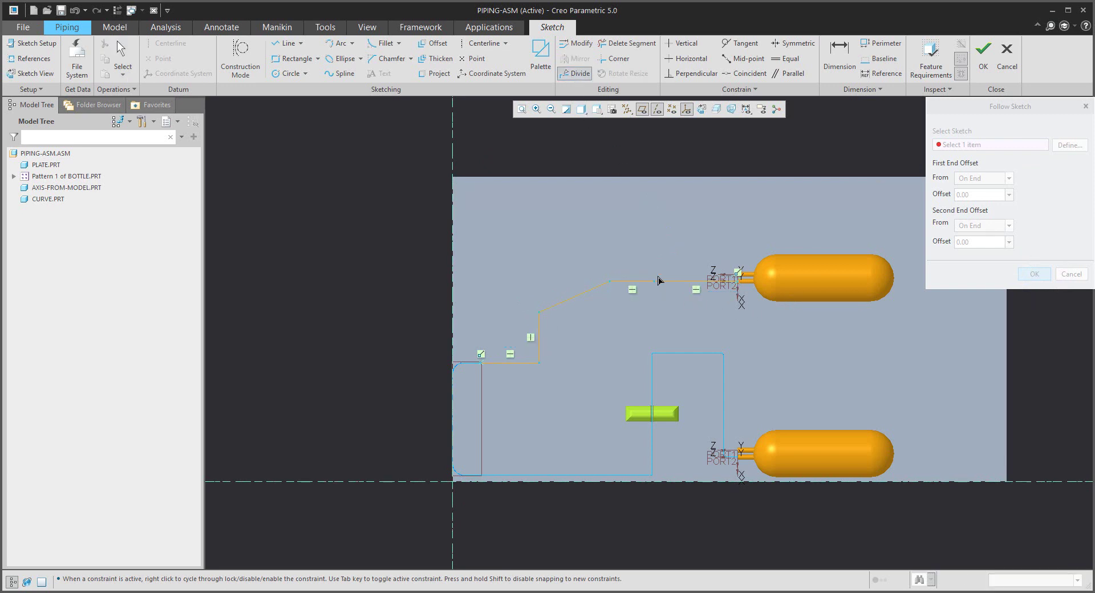
{"action": "middle_click", "coordinate": [655, 251]}
{"action": "left_click", "coordinate": [628, 43]}
{"action": "left_click_drag", "start_coordinate": [697, 248], "coordinate": [687, 318]}
{"action": "middle_click", "coordinate": [691, 311]}
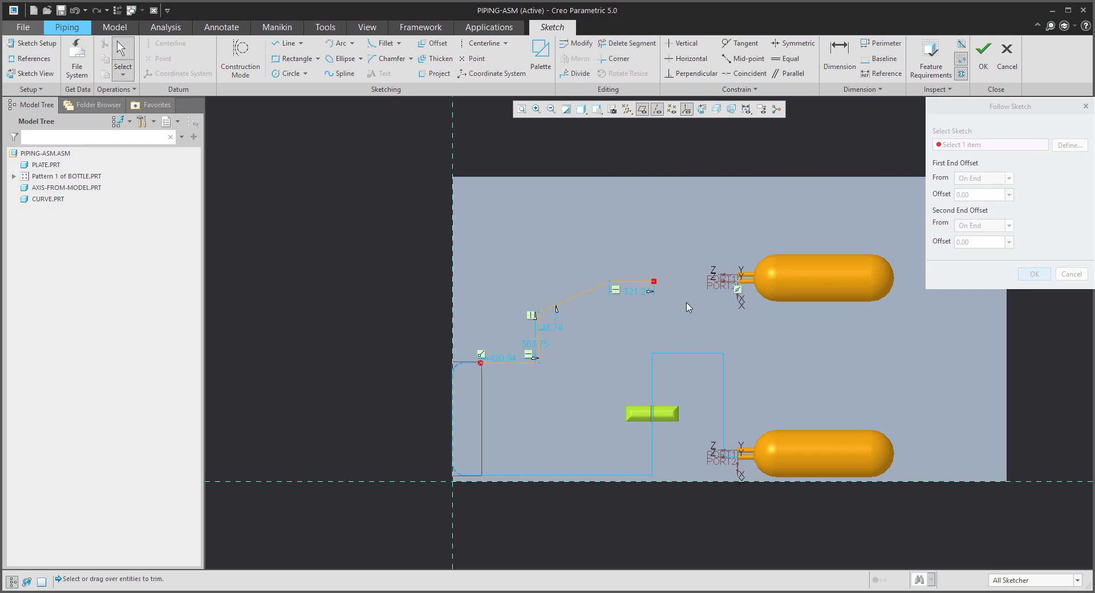
Set the route sketch dimensions to 400, 390, 115° and 300, then accept the sketch.
{"action": "double_click", "coordinate": [507, 359]}
{"action": "type", "text": "400"}
{"action": "key", "text": "Return"}
{"action": "double_click", "coordinate": [535, 345]}
{"action": "type", "text": "390"}
{"action": "key", "text": "Return"}
{"action": "double_click", "coordinate": [546, 330]}
{"action": "type", "text": "115"}
{"action": "key", "text": "Return"}
{"action": "double_click", "coordinate": [630, 297]}
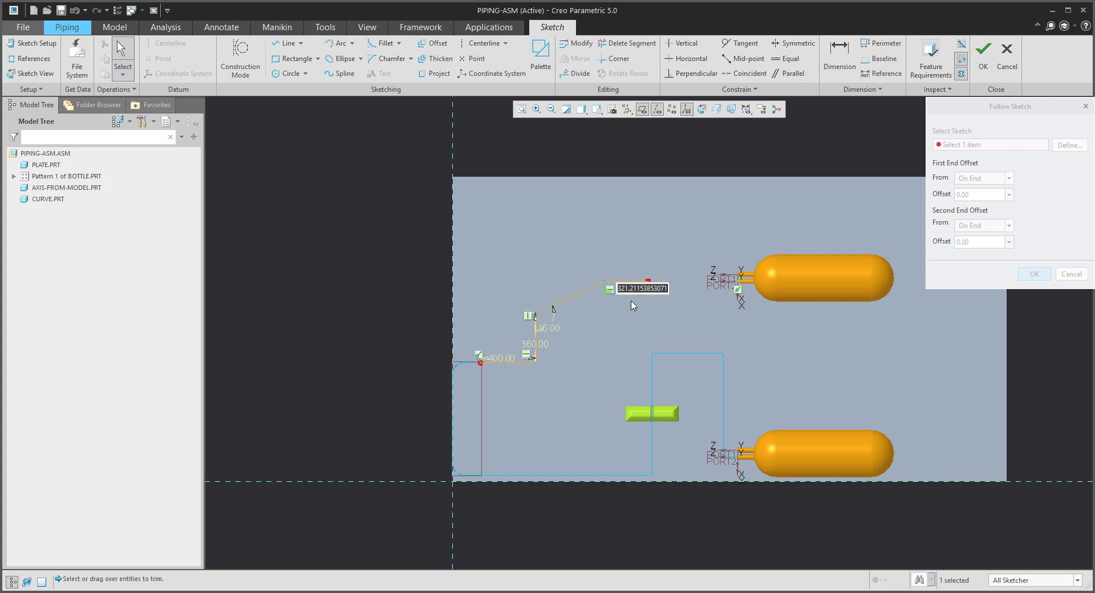
{"action": "type", "text": "300"}
{"action": "key", "text": "Return"}
{"action": "left_click", "coordinate": [984, 57]}
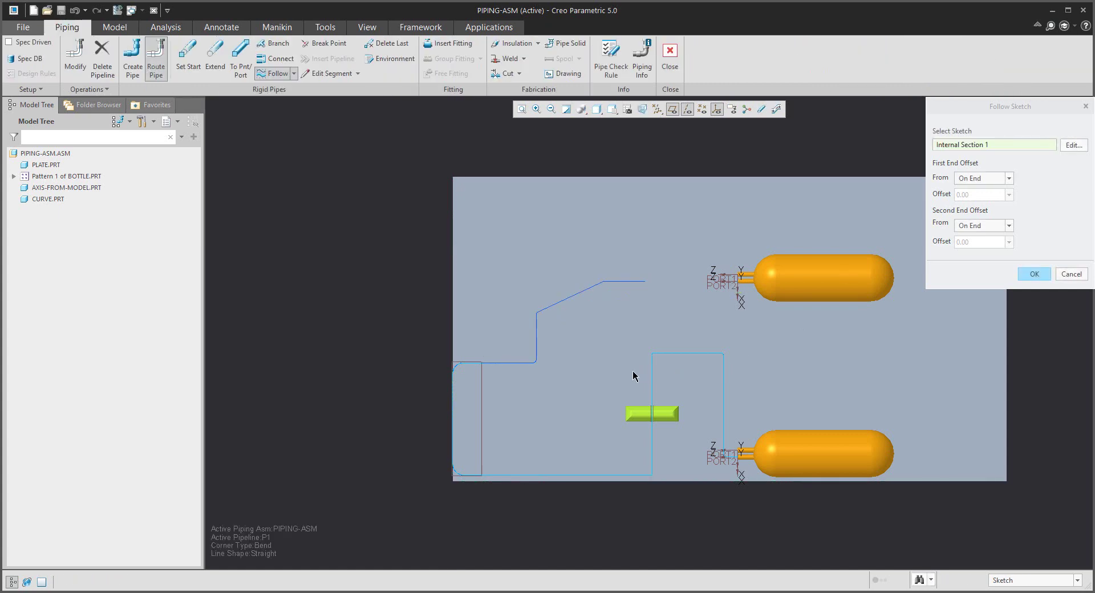
Create P1's pipe segment following the finished route sketch.
{"action": "mouse_move", "coordinate": [623, 357]}
{"action": "middle_mouse_down"}
{"action": "mouse_move", "coordinate": [608, 313]}
{"action": "mouse_move", "coordinate": [719, 245]}
{"action": "mouse_move", "coordinate": [826, 274]}
{"action": "mouse_move", "coordinate": [777, 262]}
{"action": "mouse_move", "coordinate": [736, 288]}
{"action": "mouse_move", "coordinate": [770, 285]}
{"action": "mouse_move", "coordinate": [707, 326]}
{"action": "middle_mouse_up"}
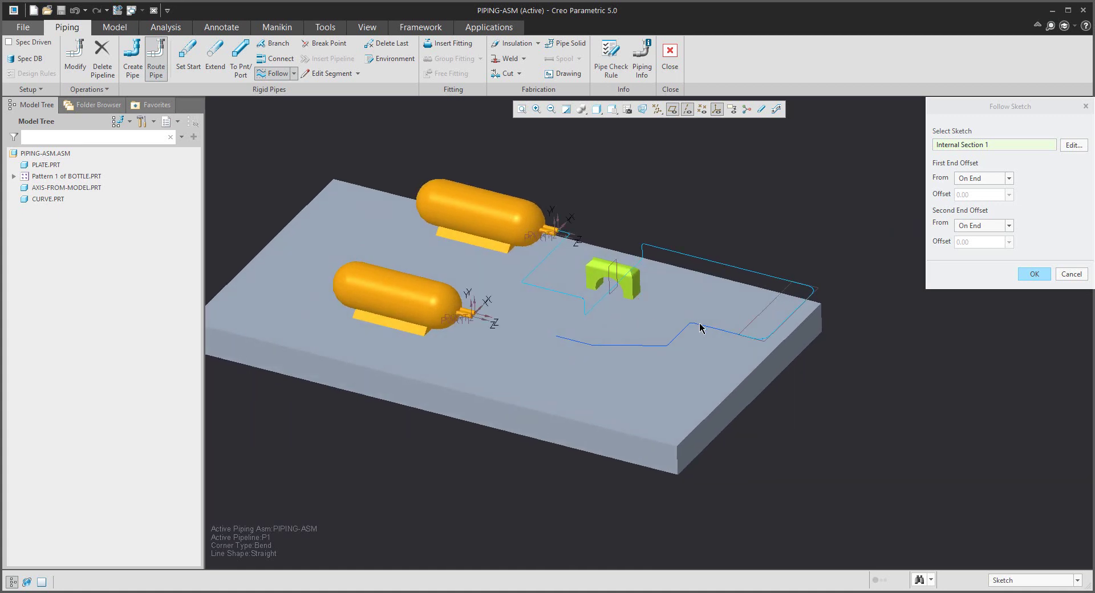
{"action": "scroll", "coordinate": [526, 281], "scroll_direction": "down", "scroll_amount": 3}
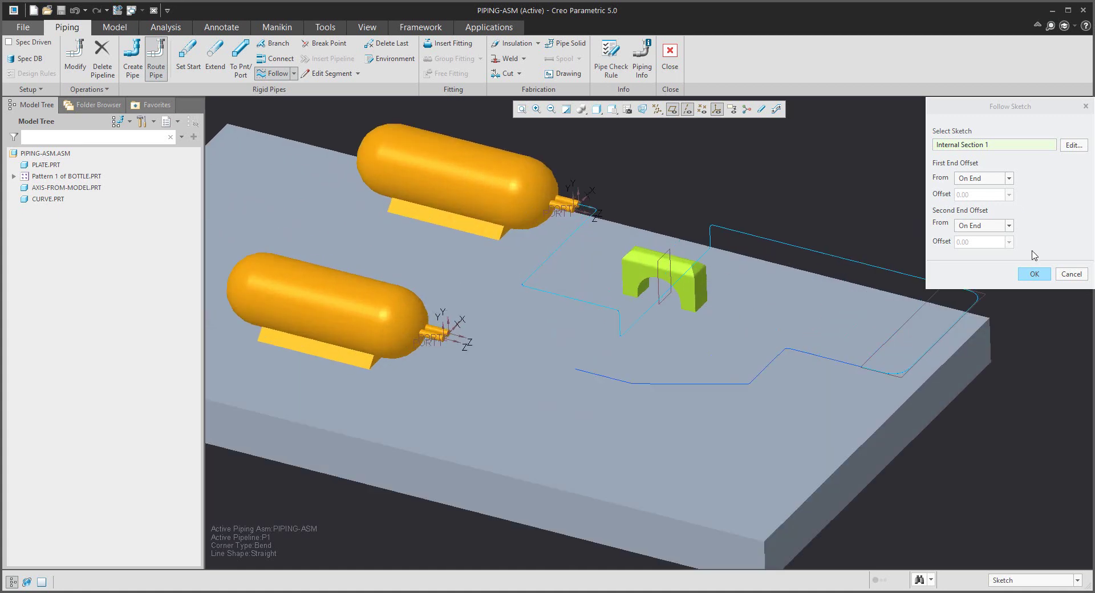
{"action": "left_click", "coordinate": [1034, 275]}
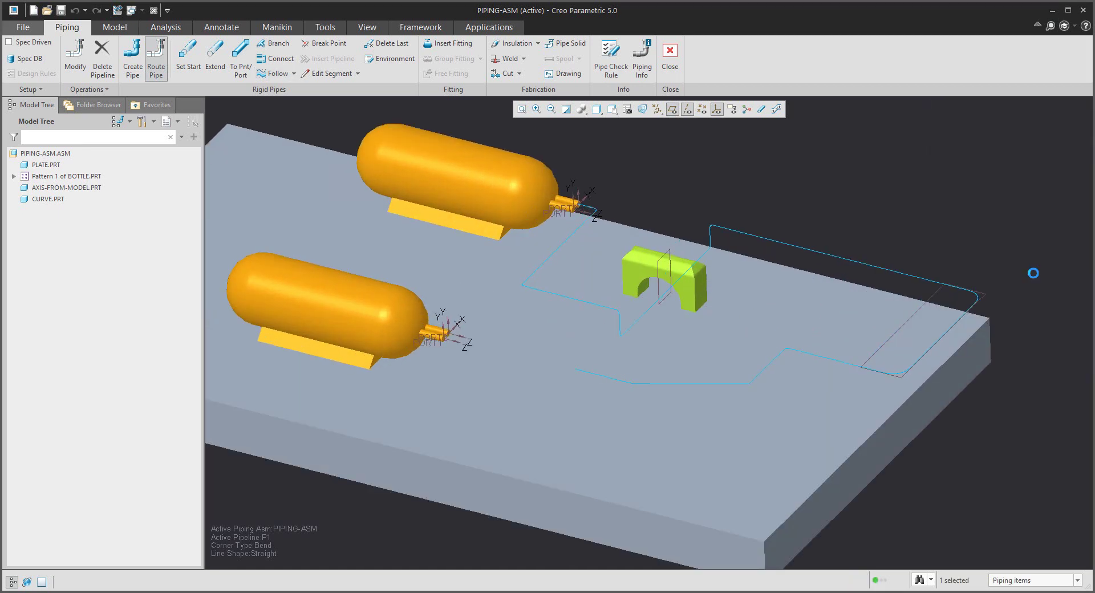
Hide port coordinate systems, datum axes and planes, and preview then restore thick pipe display.
{"action": "left_click", "coordinate": [717, 109]}
{"action": "left_click", "coordinate": [688, 109]}
{"action": "left_click", "coordinate": [672, 109]}
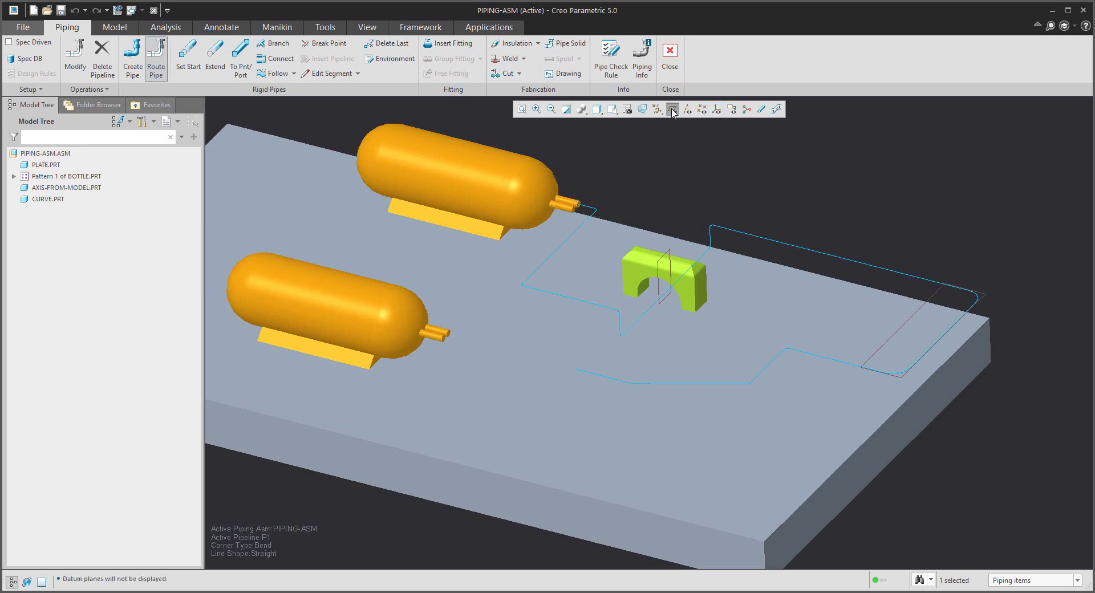
{"action": "left_click", "coordinate": [762, 109]}
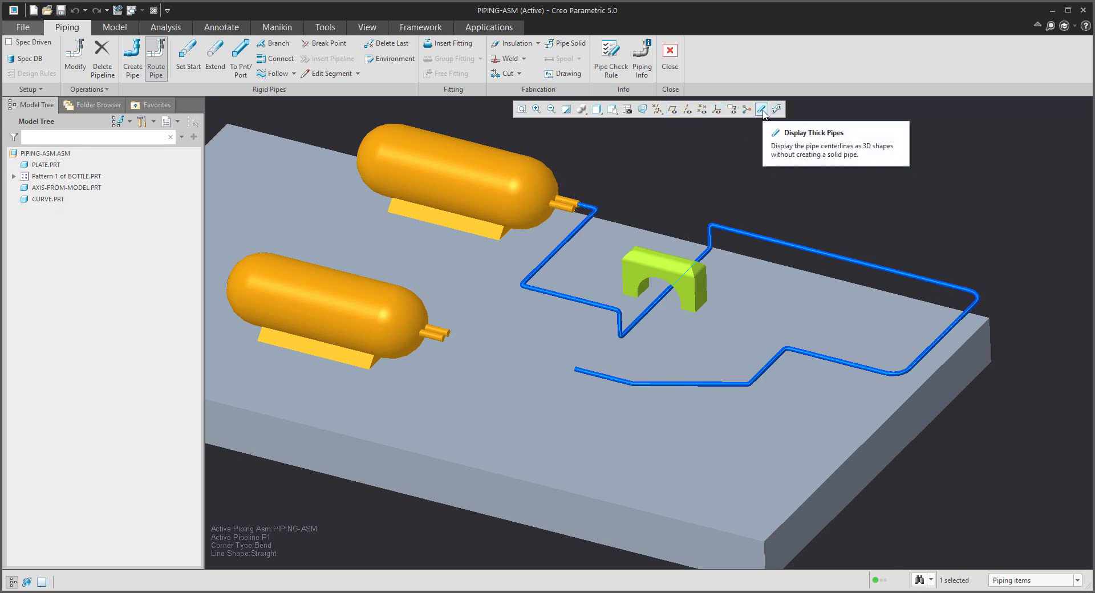
{"action": "left_click", "coordinate": [762, 109]}
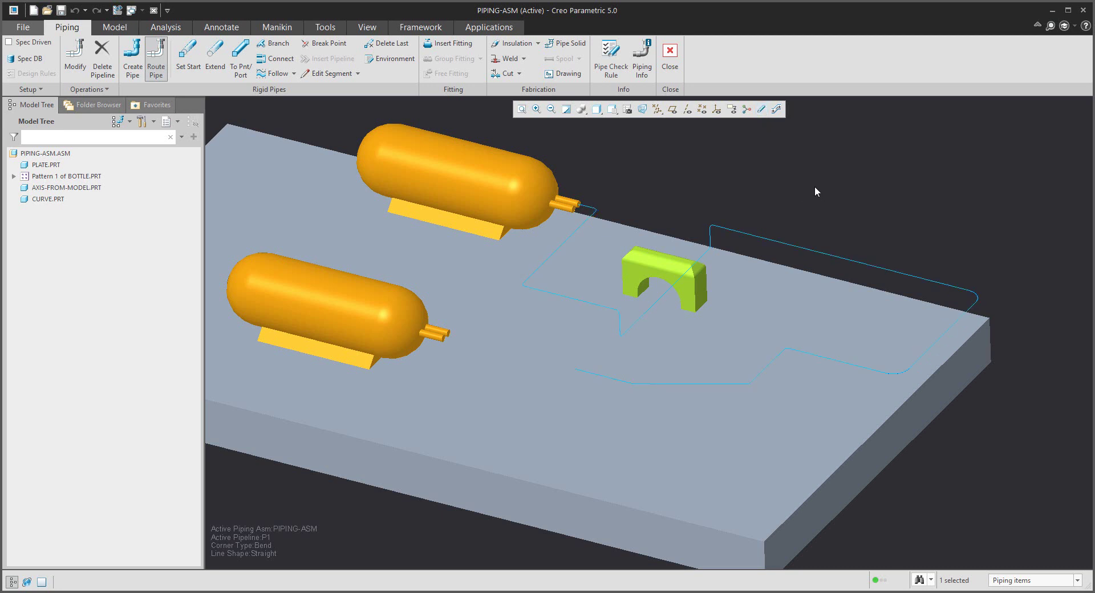
Connect the lower tank's PORT2 to the nearby P1 pipe end, with port coordinate systems shown again.
{"action": "left_click", "coordinate": [276, 58]}
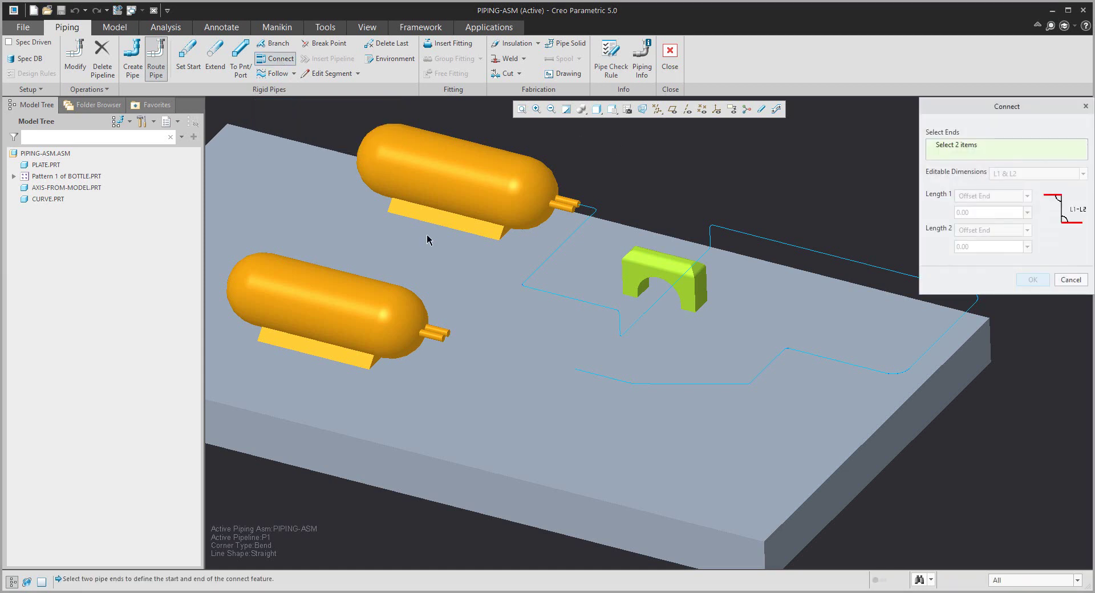
{"action": "left_click", "coordinate": [717, 109]}
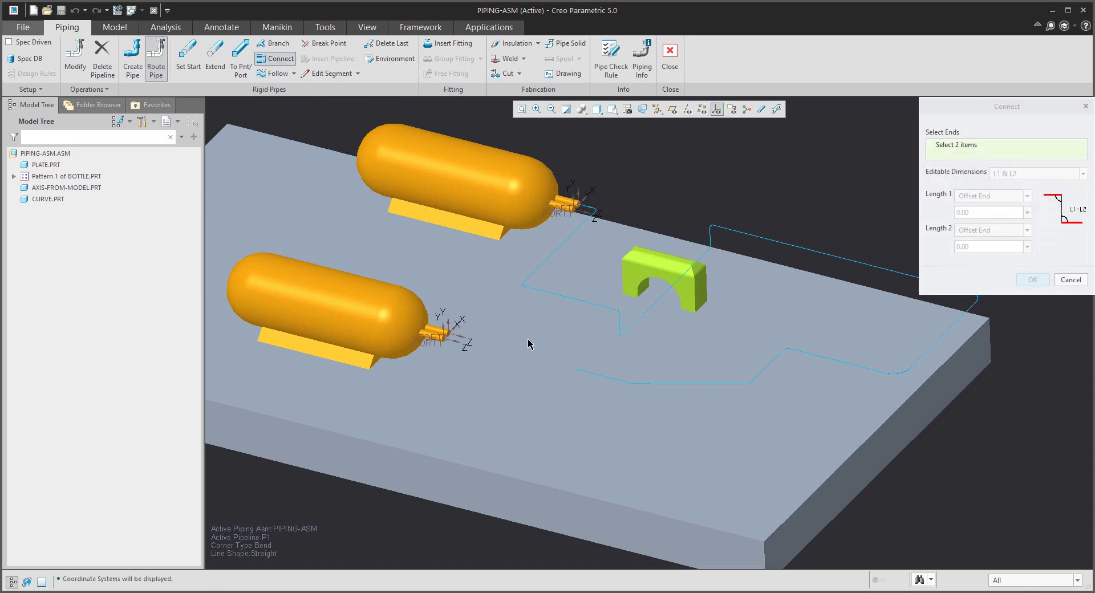
{"action": "scroll", "coordinate": [460, 337], "scroll_direction": "down", "scroll_amount": 5}
{"action": "left_click", "coordinate": [421, 341]}
{"action": "left_click", "coordinate": [822, 446]}
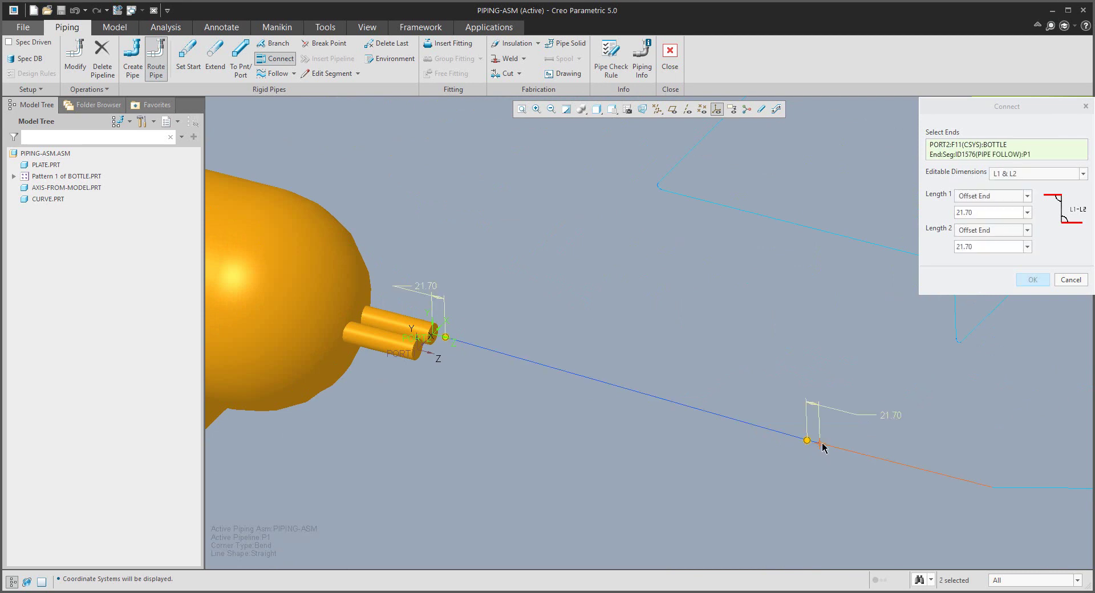
{"action": "scroll", "coordinate": [690, 308], "scroll_direction": "up", "scroll_amount": 1}
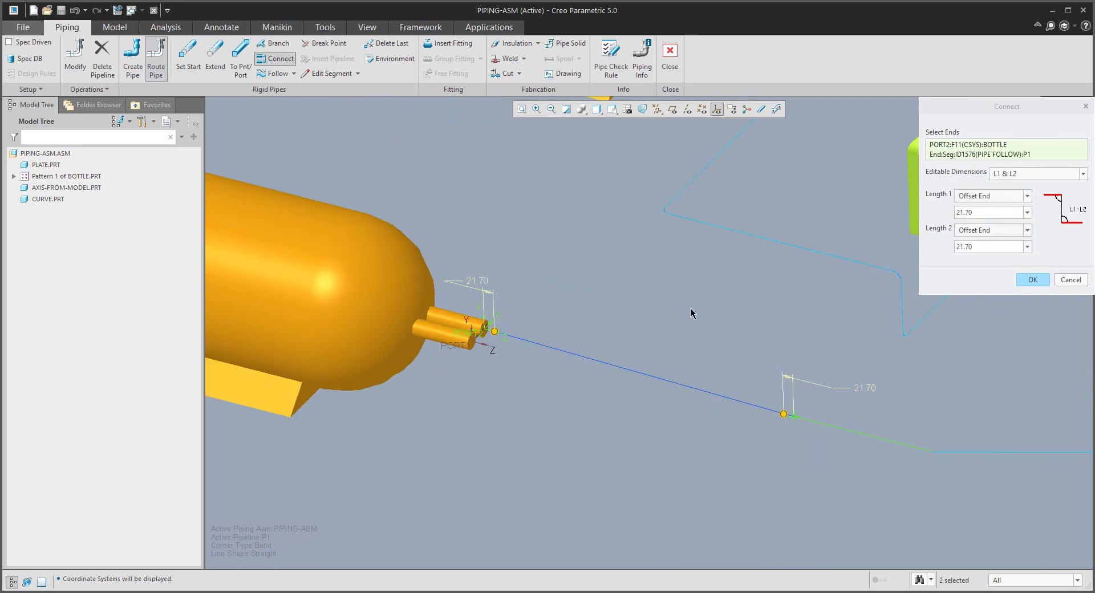
{"action": "left_click", "coordinate": [1033, 280]}
{"action": "key", "text": "ctrl+d"}
{"action": "mouse_move", "coordinate": [677, 320]}
{"action": "middle_mouse_down"}
{"action": "mouse_move", "coordinate": [678, 282]}
{"action": "mouse_move", "coordinate": [673, 309]}
{"action": "middle_mouse_up"}
{"action": "scroll", "coordinate": [673, 306], "scroll_direction": "down", "scroll_amount": 3}
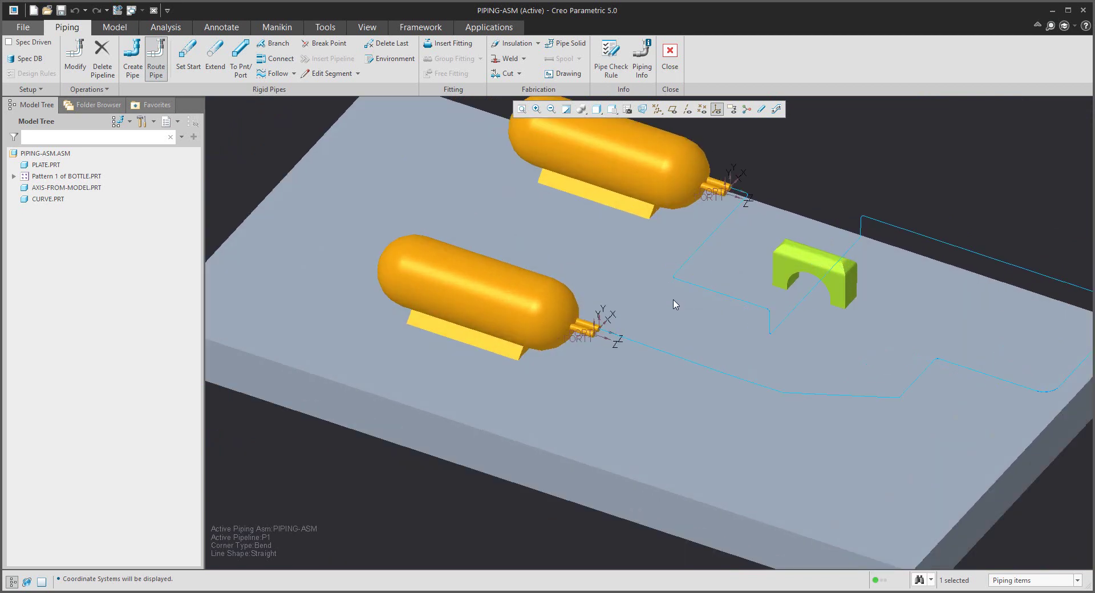
{"action": "scroll", "coordinate": [634, 299], "scroll_direction": "up", "scroll_amount": 2}
{"action": "scroll", "coordinate": [650, 298], "scroll_direction": "down", "scroll_amount": 1}
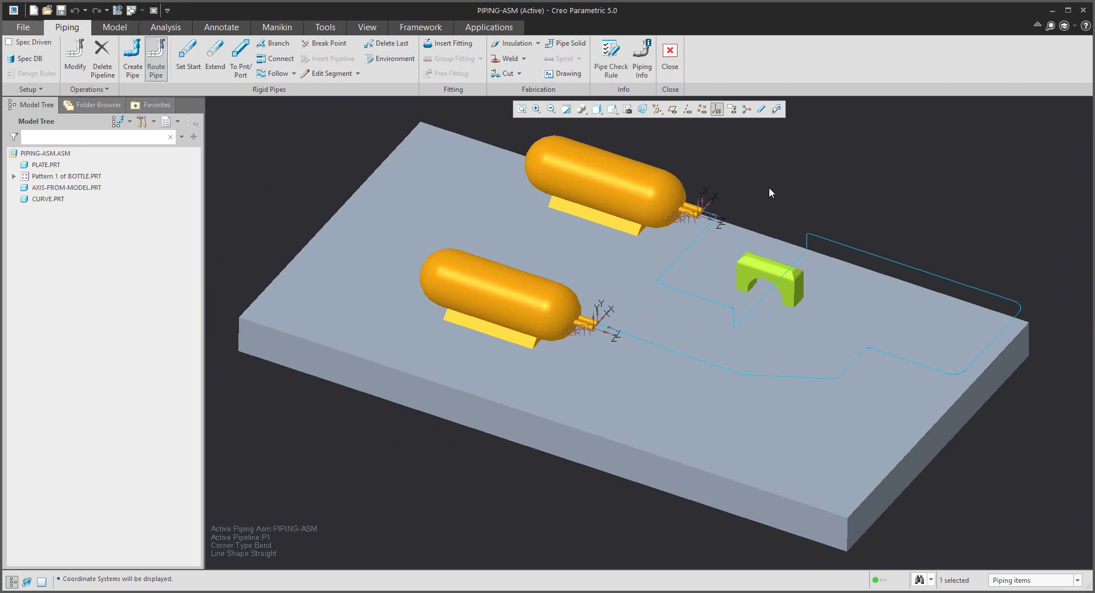
{"action": "middle_click_drag", "start_coordinate": [769, 187], "coordinate": [704, 227], "text": "shift"}
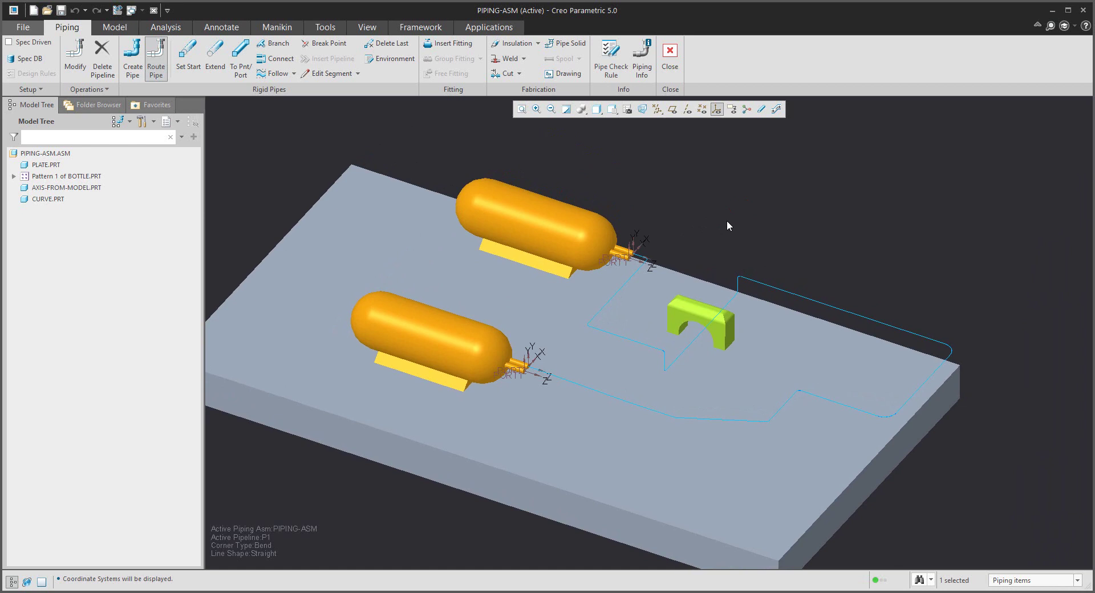
{"action": "middle_click_drag", "start_coordinate": [727, 221], "coordinate": [438, 173]}
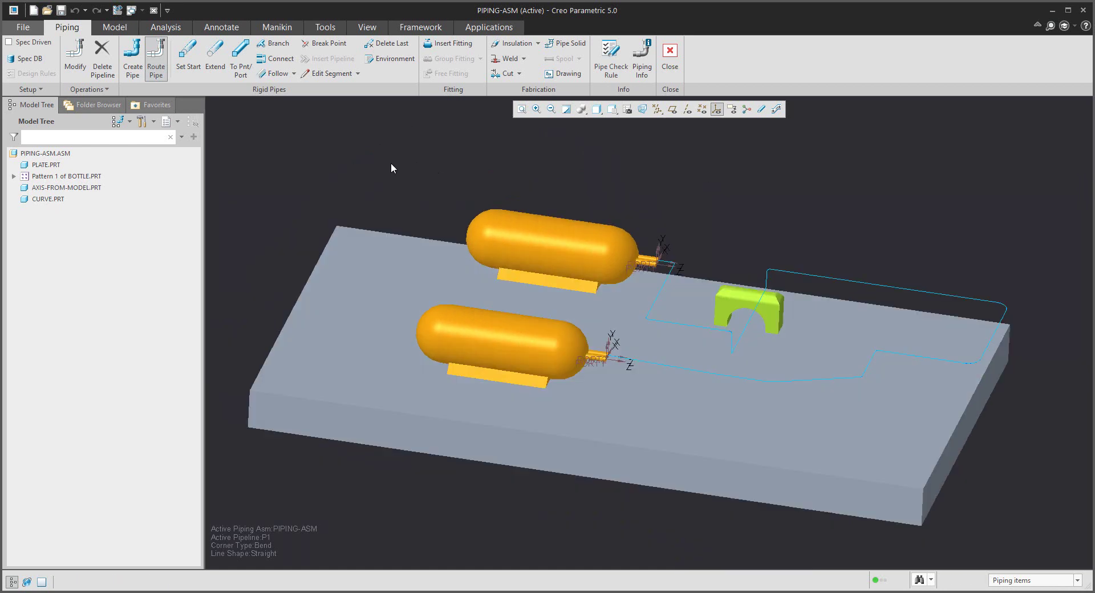
Create pipeline p2 using PIPE_FI15 line stock with bend corners of radius 17.50.
{"action": "left_click", "coordinate": [132, 58]}
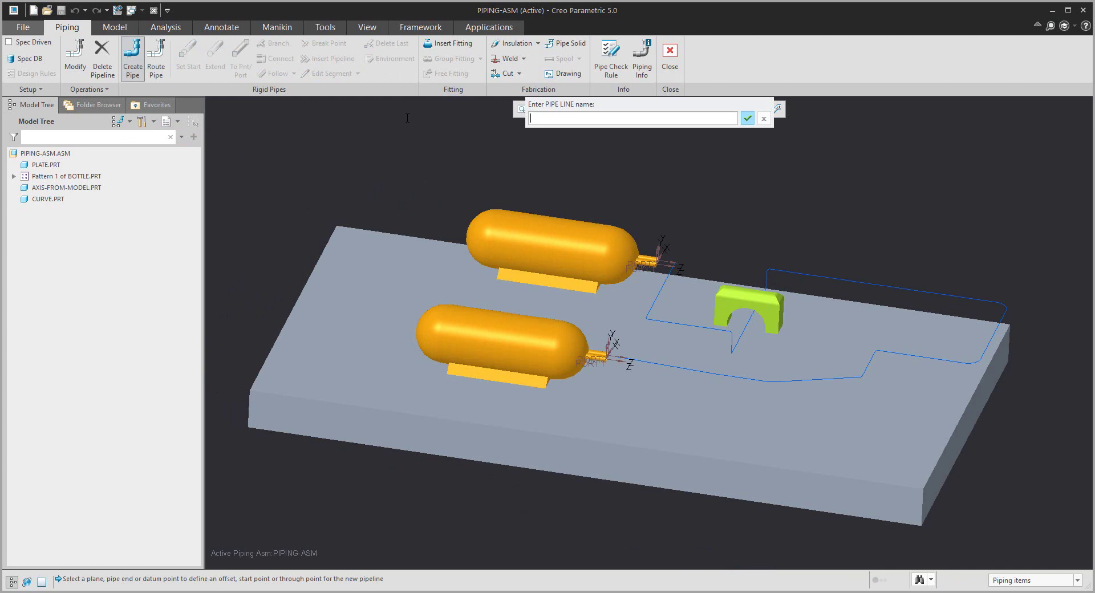
{"action": "key", "text": "Return"}
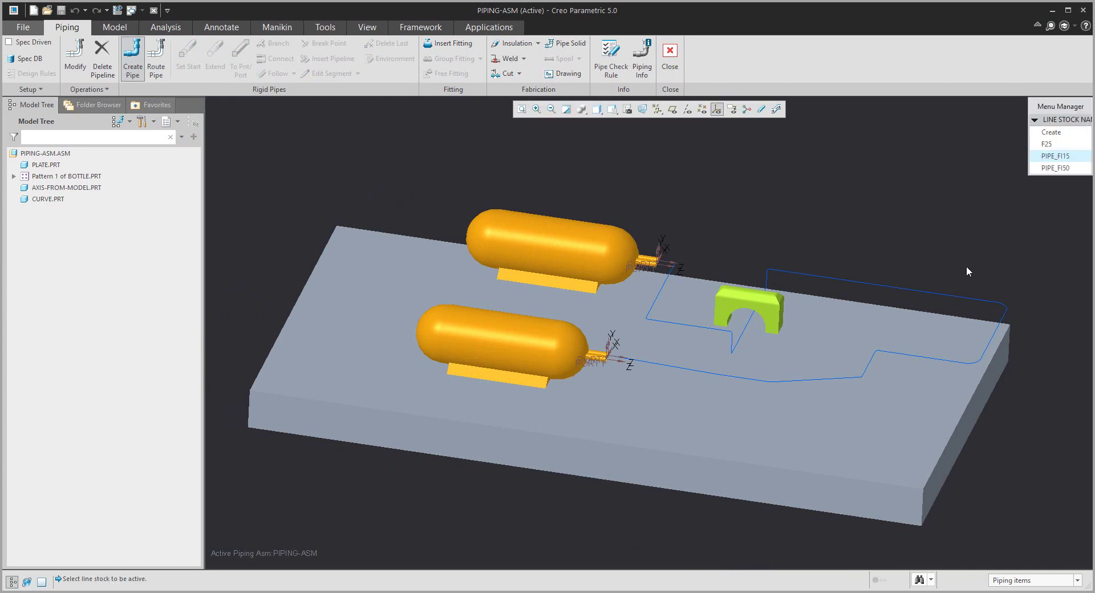
{"action": "left_click", "coordinate": [1053, 156]}
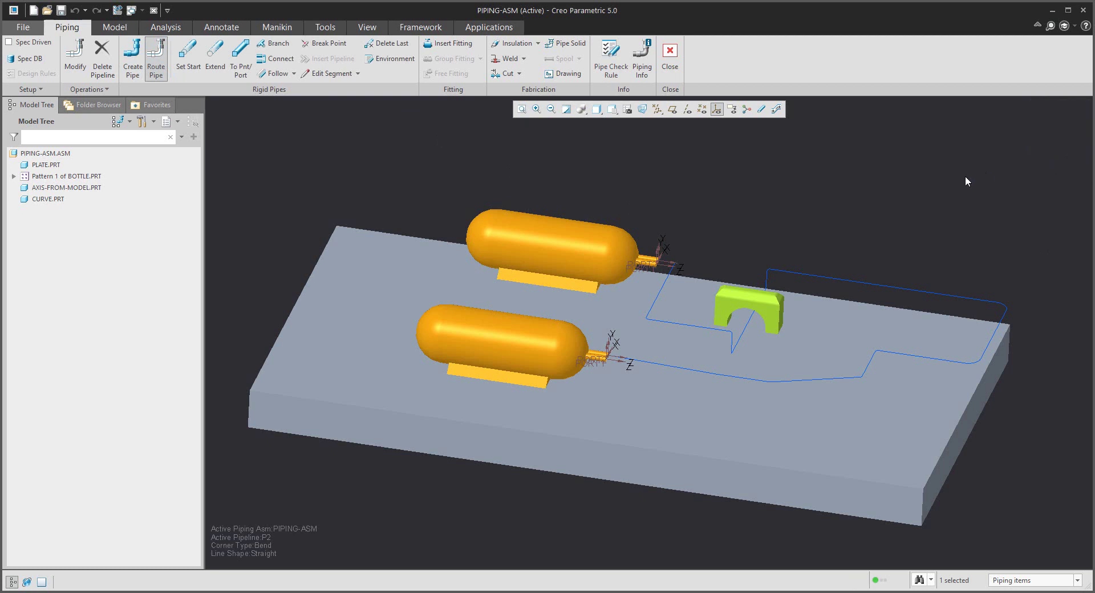
{"action": "left_click", "coordinate": [394, 59]}
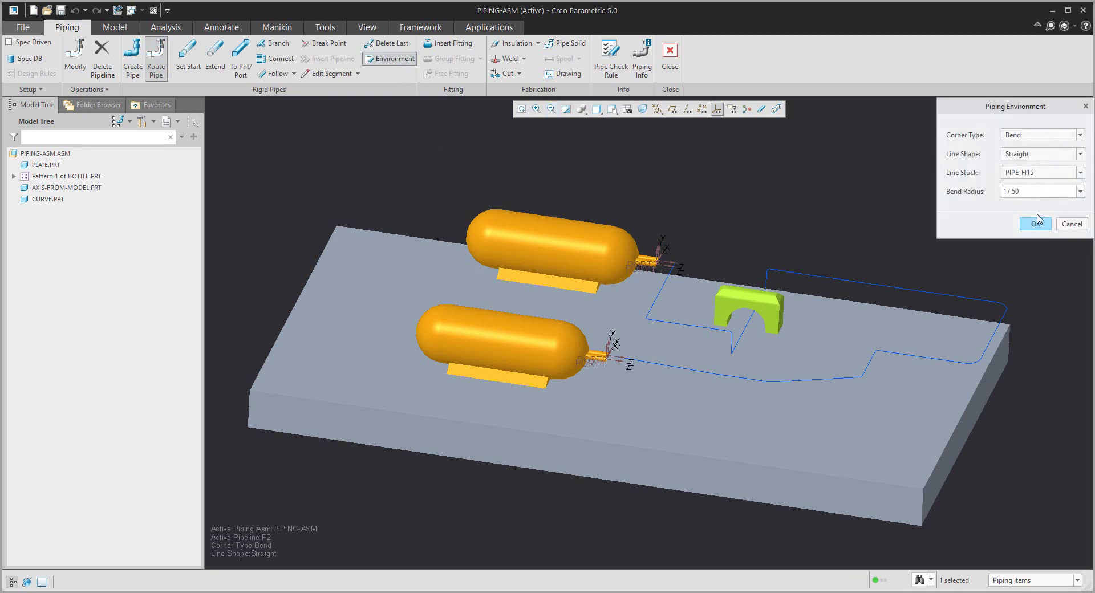
{"action": "left_click", "coordinate": [1035, 223]}
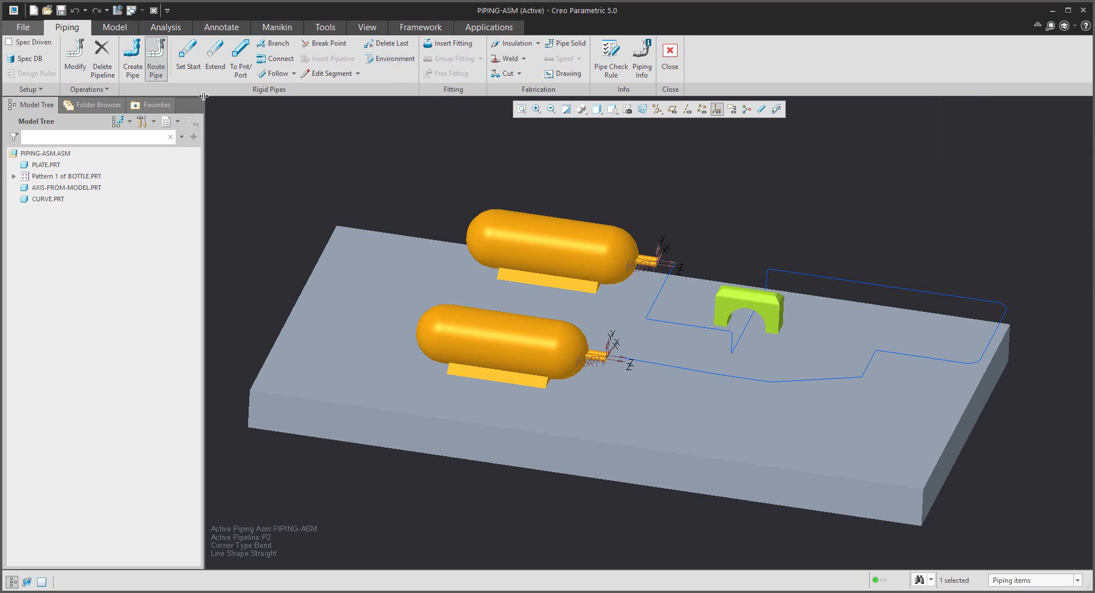
{"action": "left_click", "coordinate": [188, 57]}
{"action": "scroll", "coordinate": [645, 268], "scroll_direction": "up", "scroll_amount": 5}
Start P2 at the upper tank's PORT1 and extend it 75 along the port's Z axis.
{"action": "left_click", "coordinate": [665, 268]}
{"action": "left_click", "coordinate": [1035, 191]}
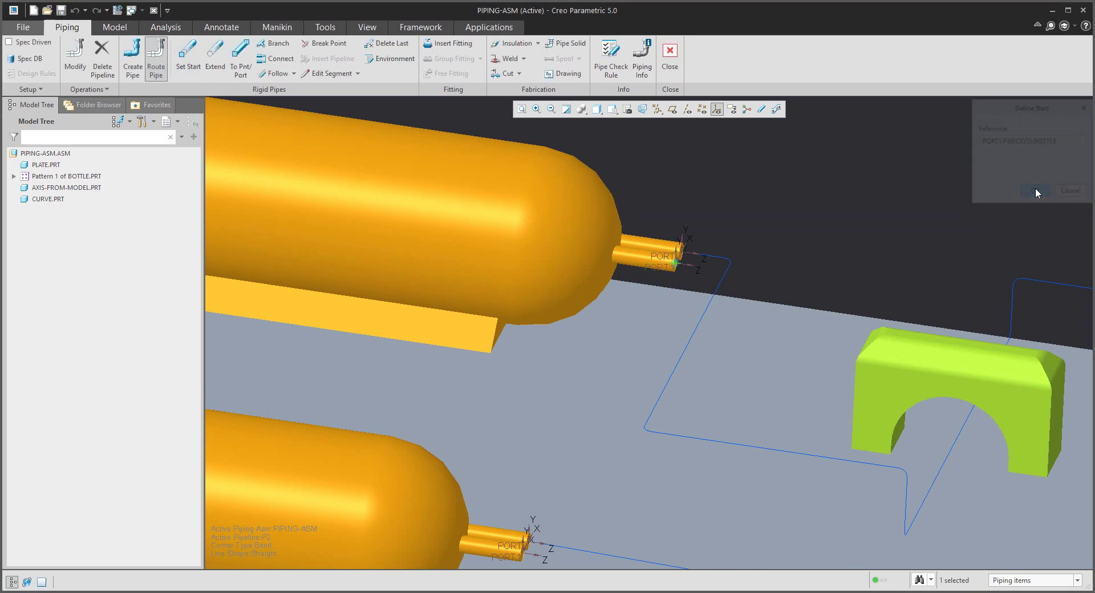
{"action": "left_click", "coordinate": [216, 57]}
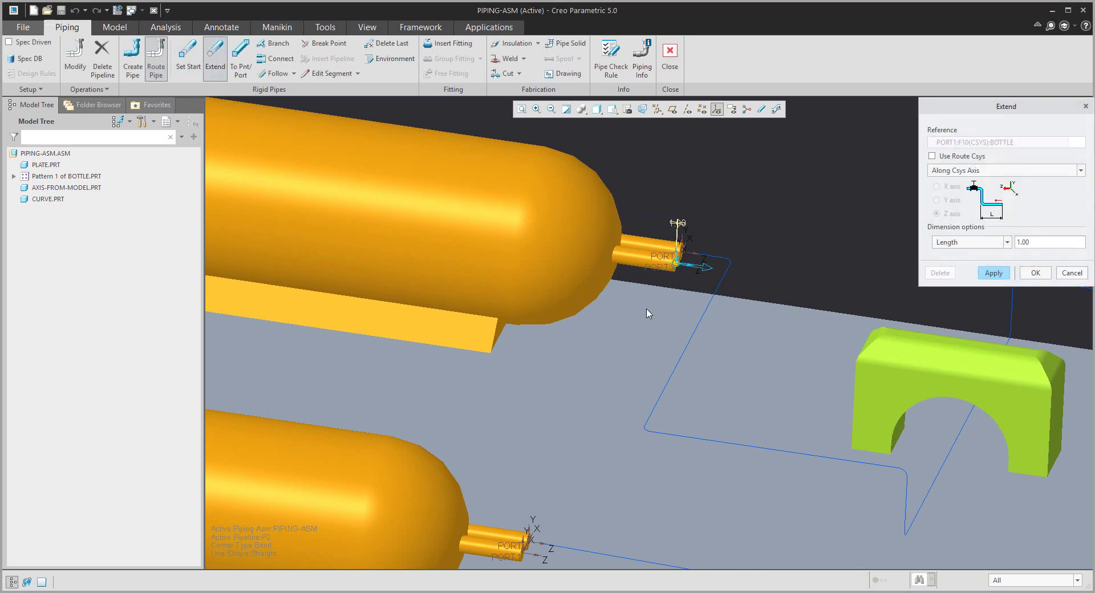
{"action": "left_click", "coordinate": [722, 272]}
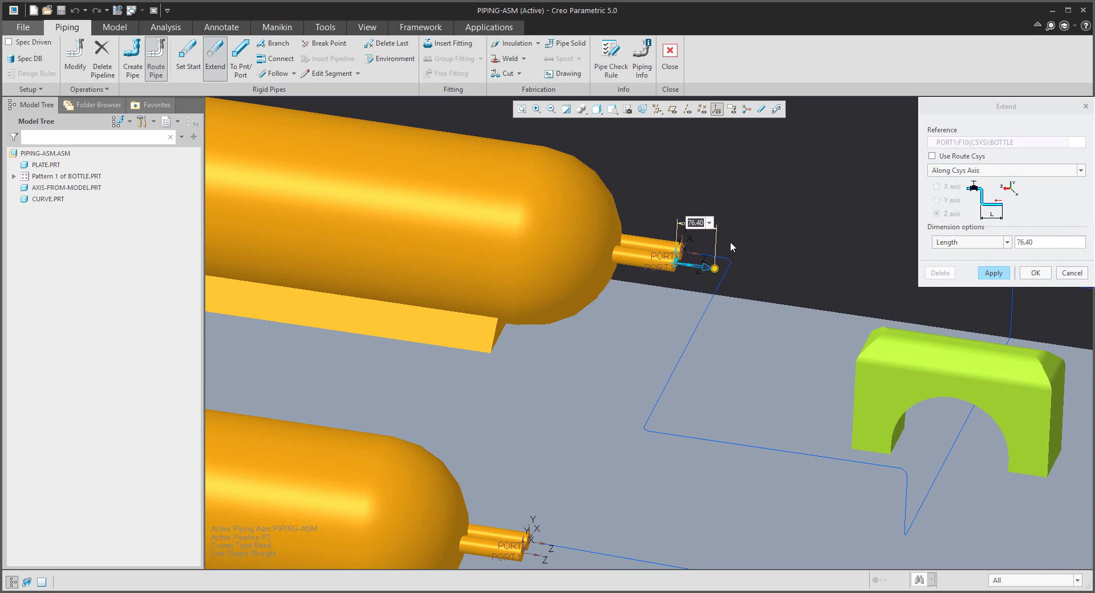
{"action": "type", "text": "75"}
{"action": "key", "text": "Return"}
{"action": "left_click", "coordinate": [1035, 273]}
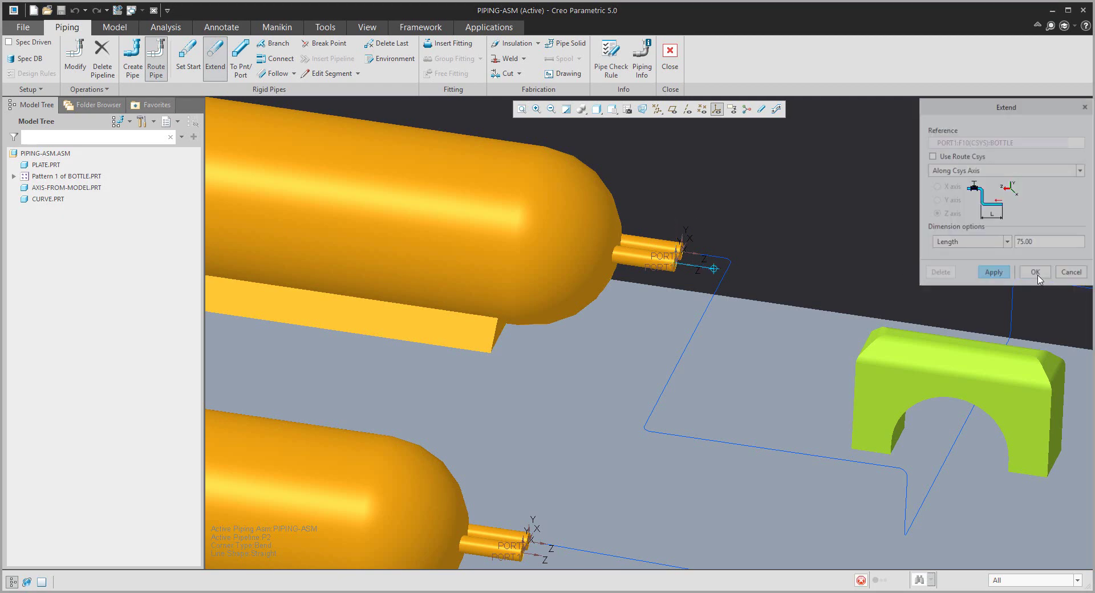
{"action": "scroll", "coordinate": [781, 238], "scroll_direction": "up", "scroll_amount": 2}
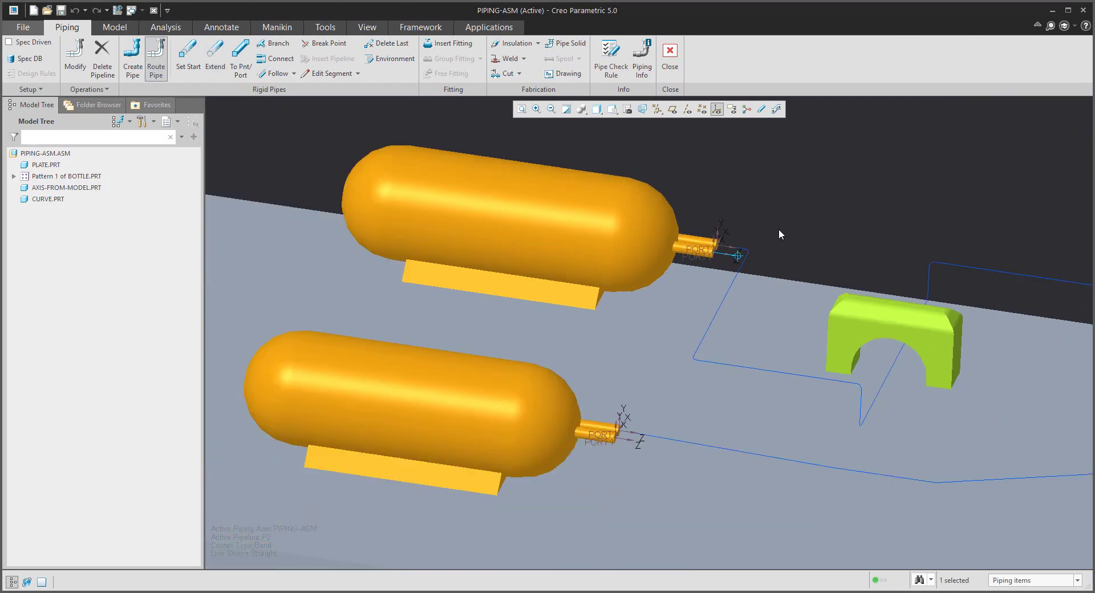
{"action": "scroll", "coordinate": [779, 230], "scroll_direction": "up", "scroll_amount": 3}
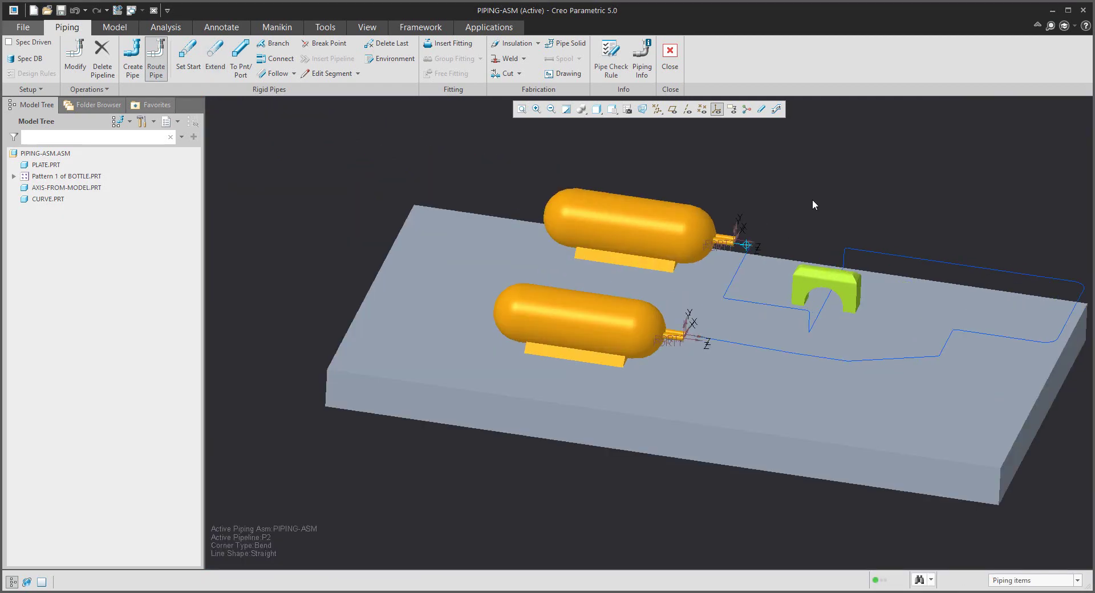
{"action": "middle_click_drag", "start_coordinate": [813, 200], "coordinate": [604, 152], "text": "shift"}
Create pipe P2 following P1 from its start to end segment, referenced at P2's end.
{"action": "left_click", "coordinate": [294, 73]}
{"action": "left_click", "coordinate": [292, 87]}
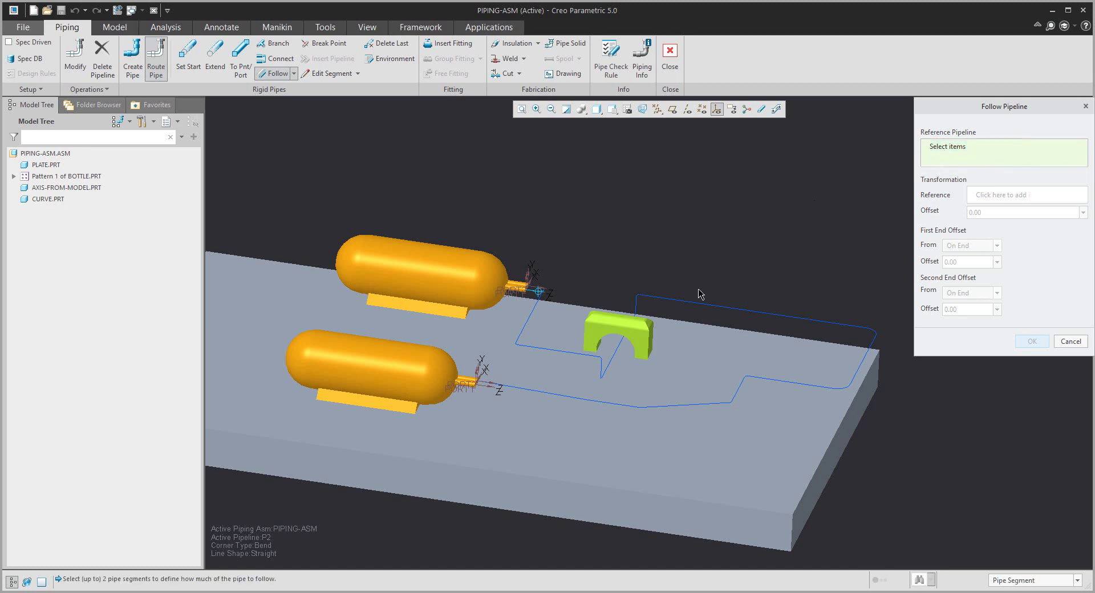
{"action": "left_click", "coordinate": [529, 317]}
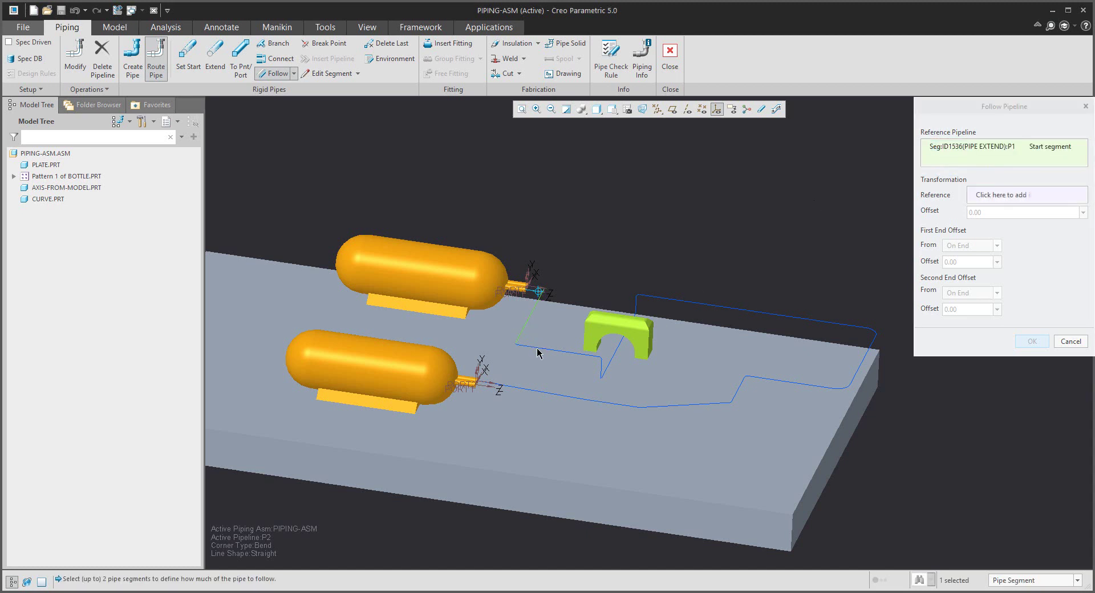
{"action": "left_click", "coordinate": [835, 331]}
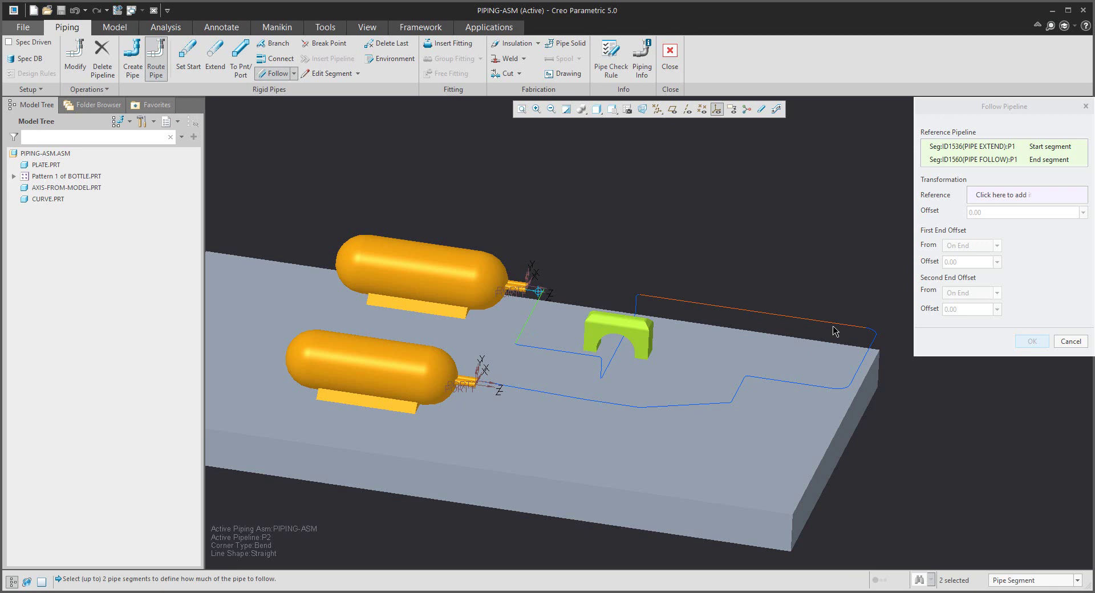
{"action": "left_click", "coordinate": [974, 197]}
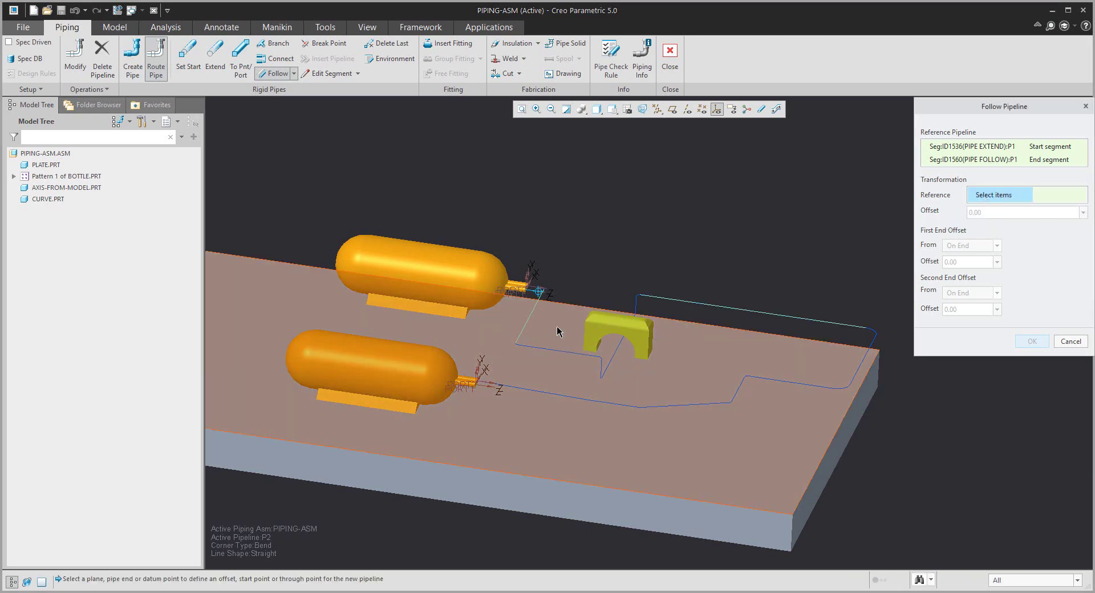
{"action": "left_click", "coordinate": [540, 293]}
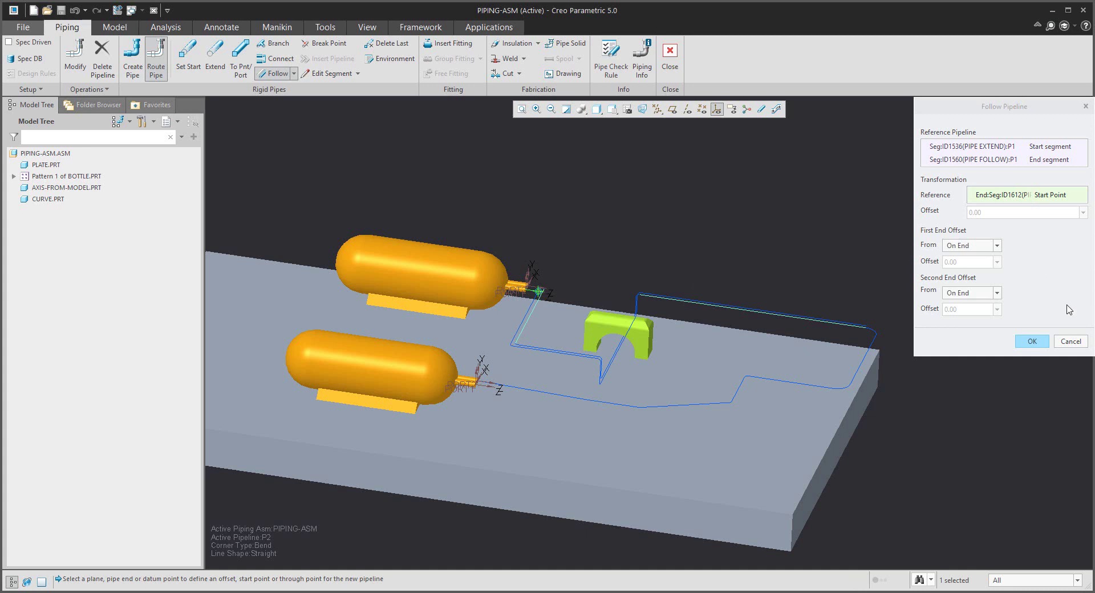
{"action": "left_click", "coordinate": [1032, 341]}
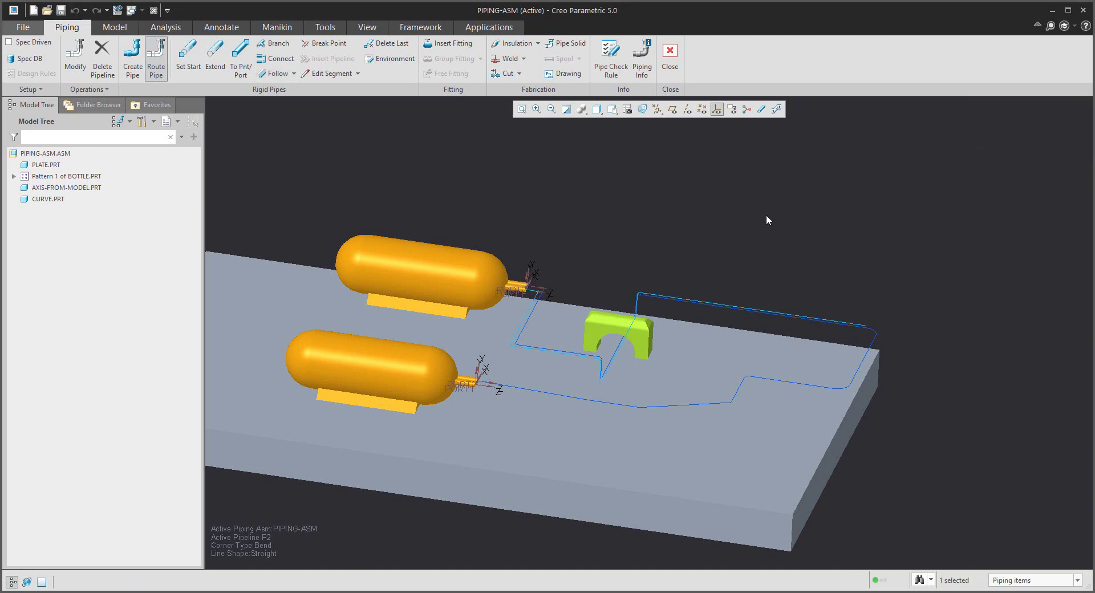
Display thick pipes, orbit the model, and open the Pipeline/Spool/From Active Asm tree view list.
{"action": "left_click", "coordinate": [761, 109]}
{"action": "scroll", "coordinate": [563, 374], "scroll_direction": "up", "scroll_amount": 8}
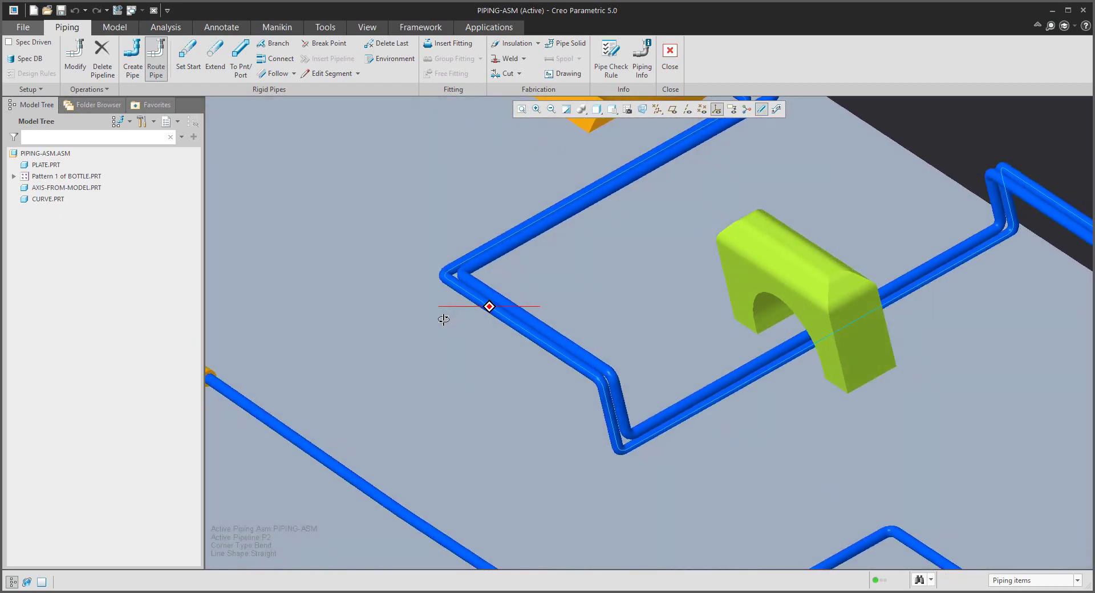
{"action": "scroll", "coordinate": [444, 319], "scroll_direction": "down", "scroll_amount": 2}
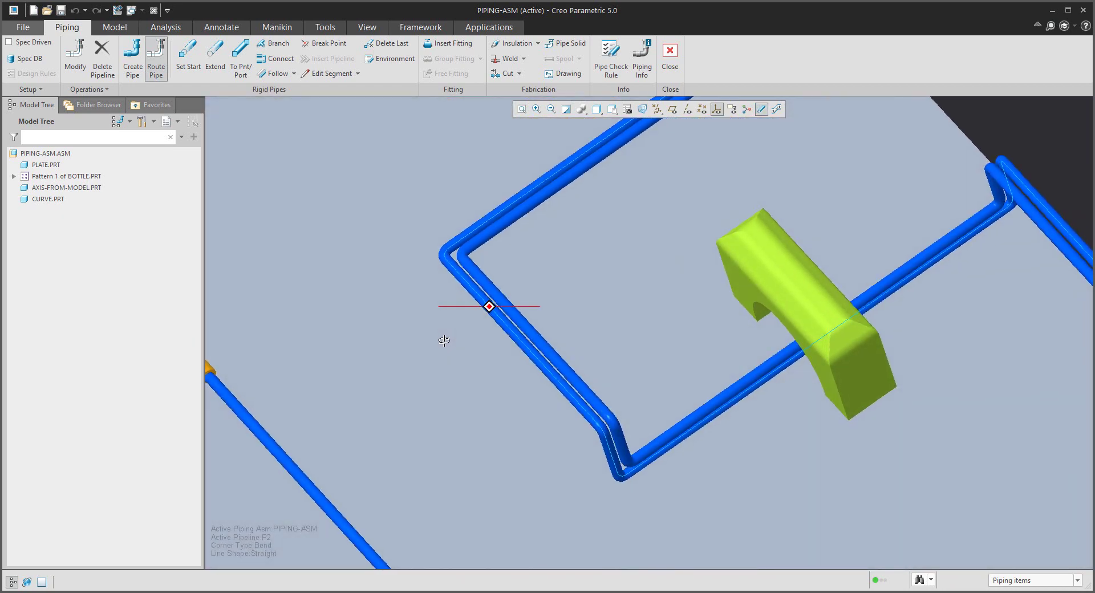
{"action": "scroll", "coordinate": [441, 339], "scroll_direction": "down", "scroll_amount": 4}
{"action": "mouse_move", "coordinate": [619, 239]}
{"action": "middle_mouse_down"}
{"action": "mouse_move", "coordinate": [664, 231]}
{"action": "mouse_move", "coordinate": [638, 237]}
{"action": "middle_mouse_up"}
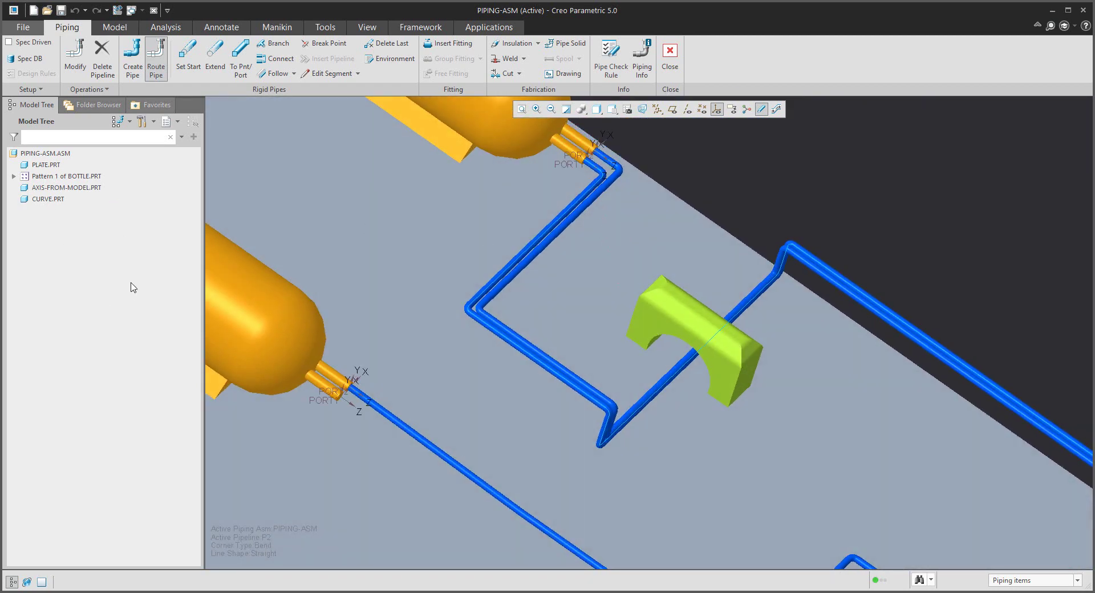
{"action": "left_click", "coordinate": [130, 122]}
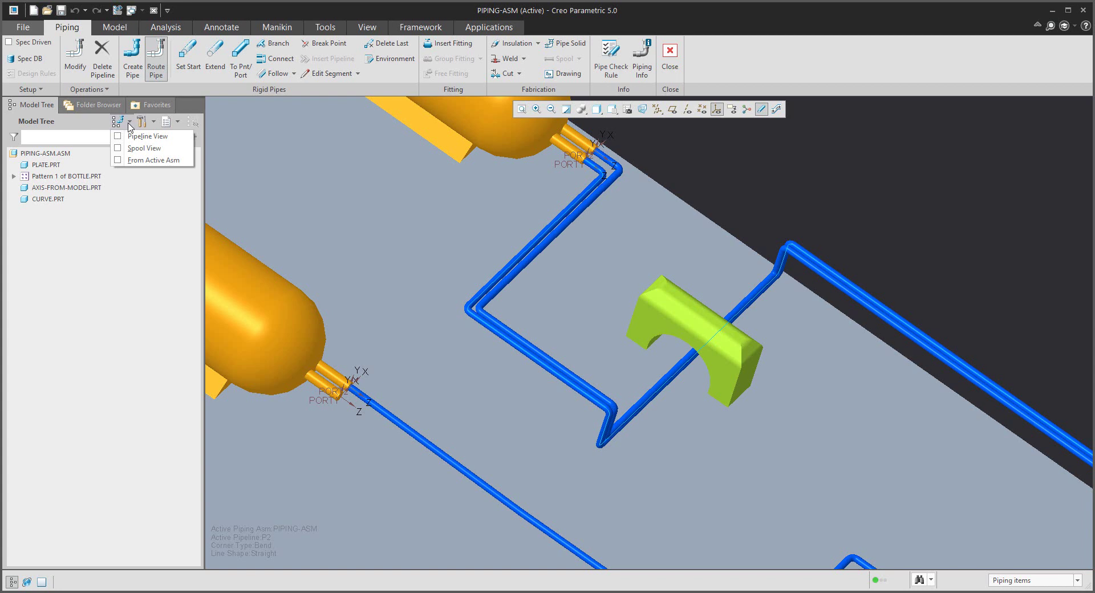
Switch to Pipeline View and highlight pipelines P1 and P2 in the tree.
{"action": "left_click", "coordinate": [123, 137]}
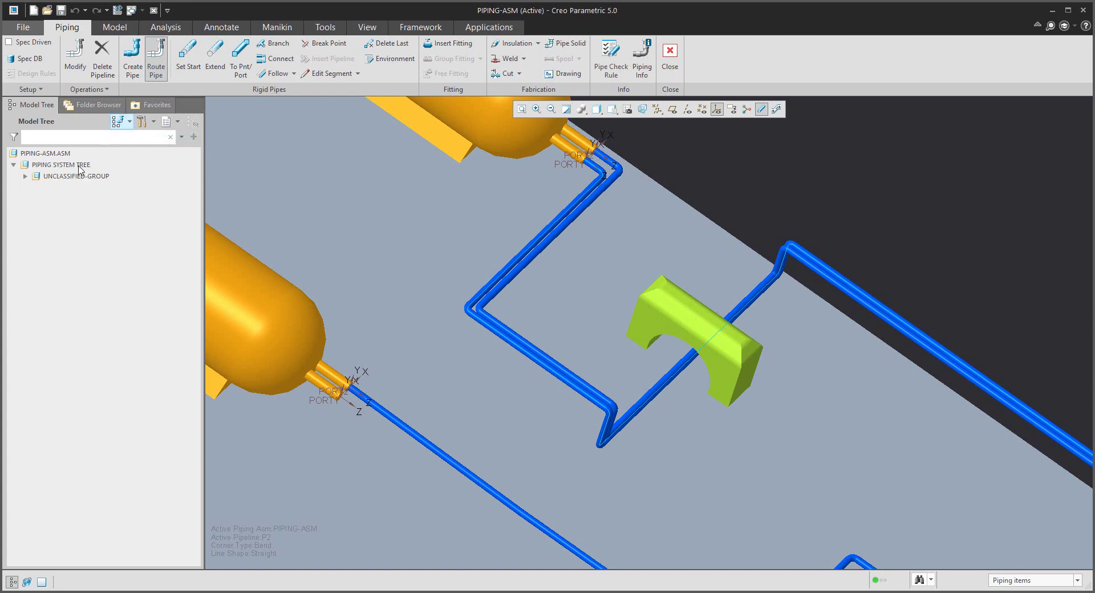
{"action": "left_click", "coordinate": [25, 176]}
{"action": "left_click", "coordinate": [57, 188]}
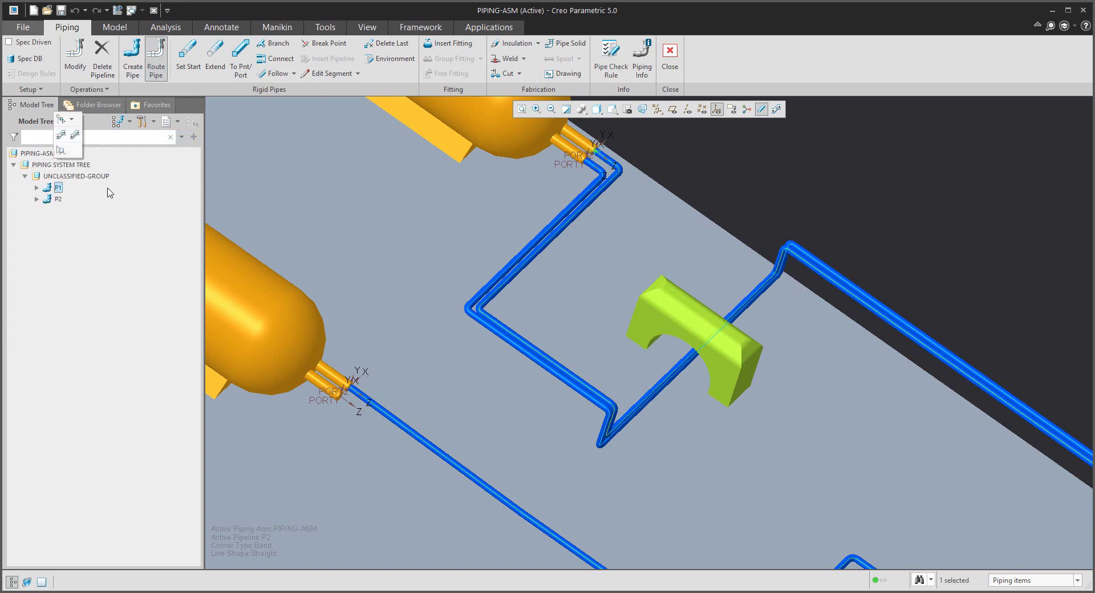
{"action": "scroll", "coordinate": [350, 240], "scroll_direction": "down", "scroll_amount": 3}
{"action": "left_click", "coordinate": [57, 200]}
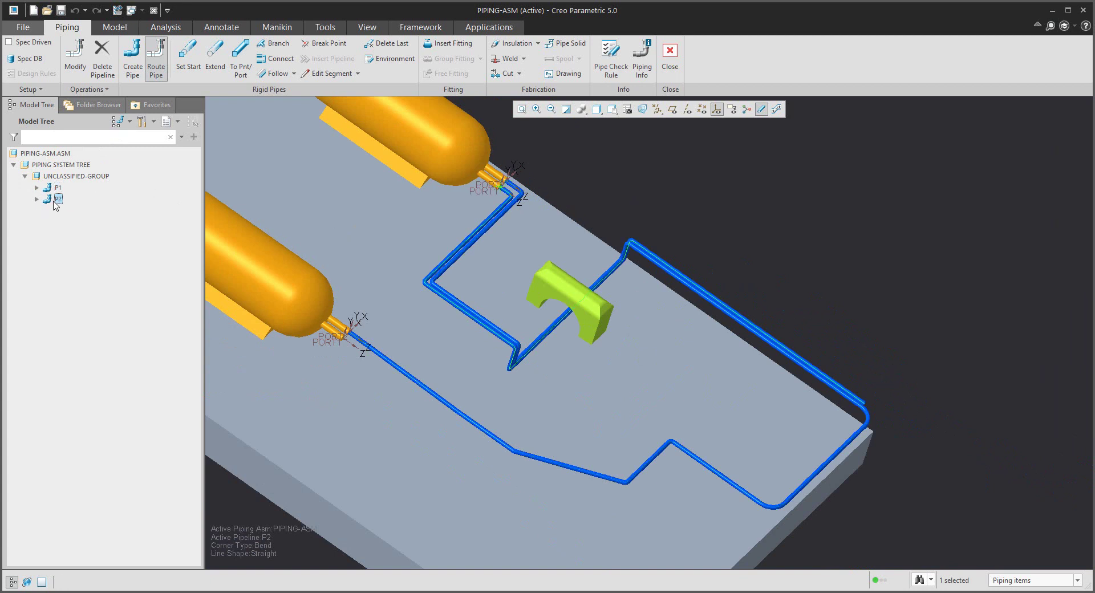
Return to the Model Tree and enable Features in the tree filters.
{"action": "left_click", "coordinate": [120, 121]}
{"action": "left_click", "coordinate": [124, 136]}
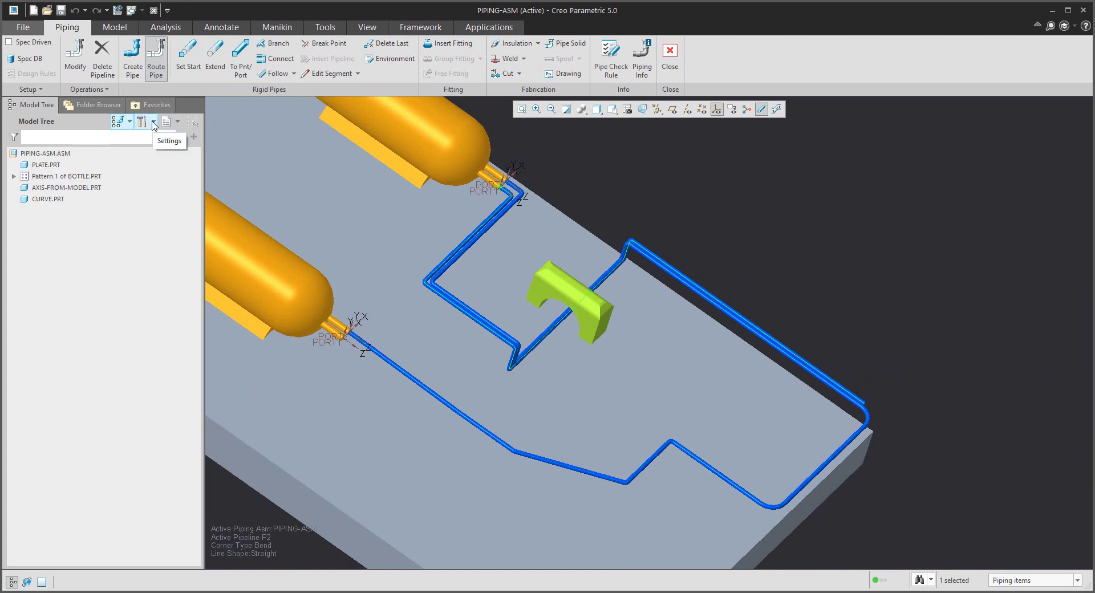
{"action": "left_click", "coordinate": [153, 122]}
{"action": "left_click", "coordinate": [155, 138]}
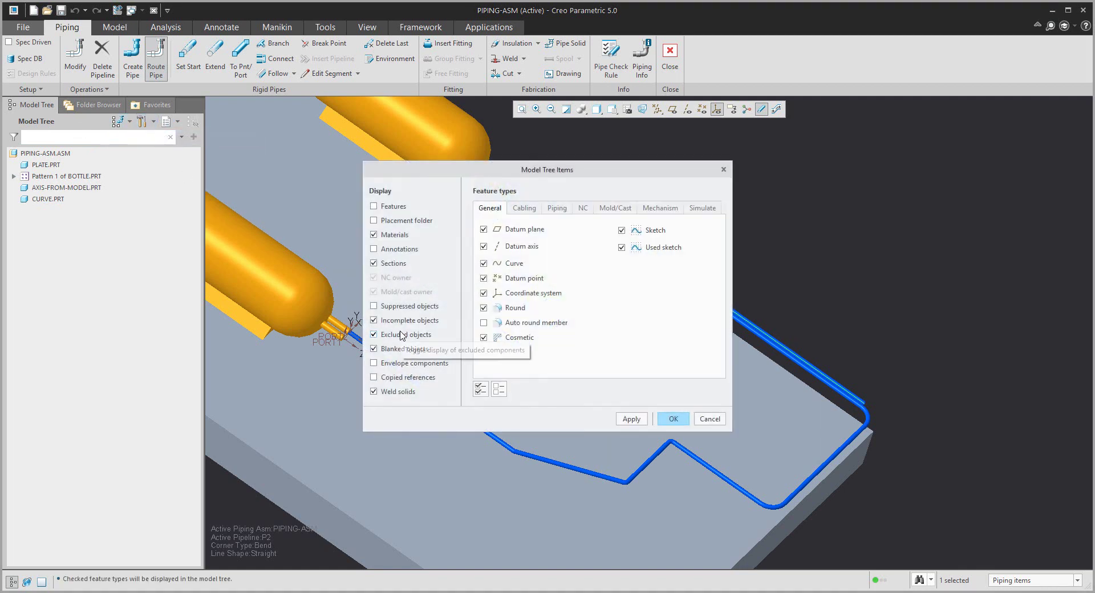
{"action": "left_click", "coordinate": [375, 207]}
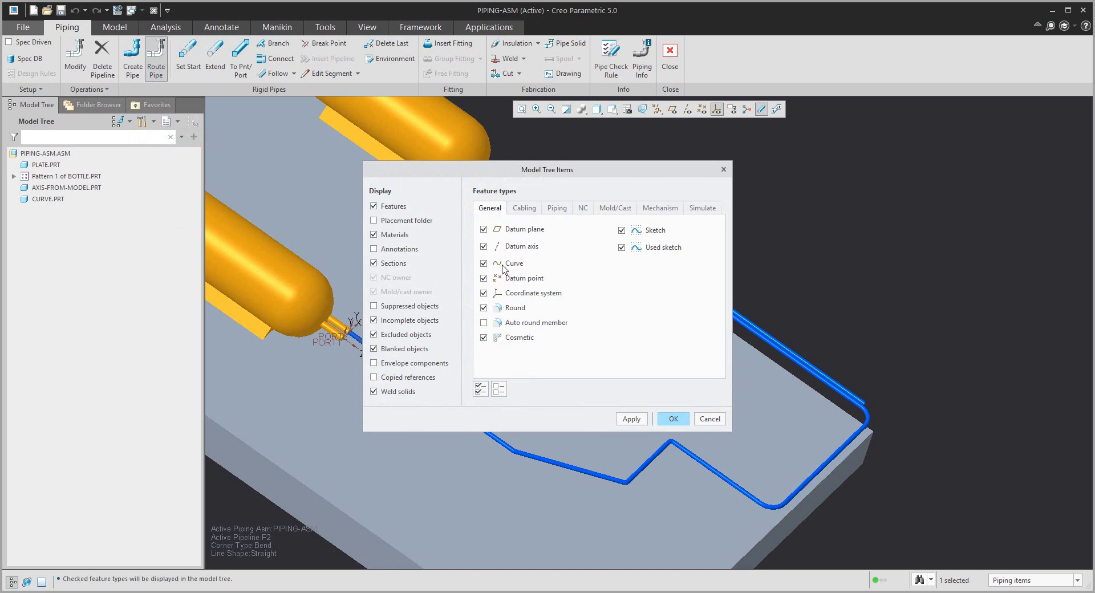
{"action": "left_click", "coordinate": [673, 419]}
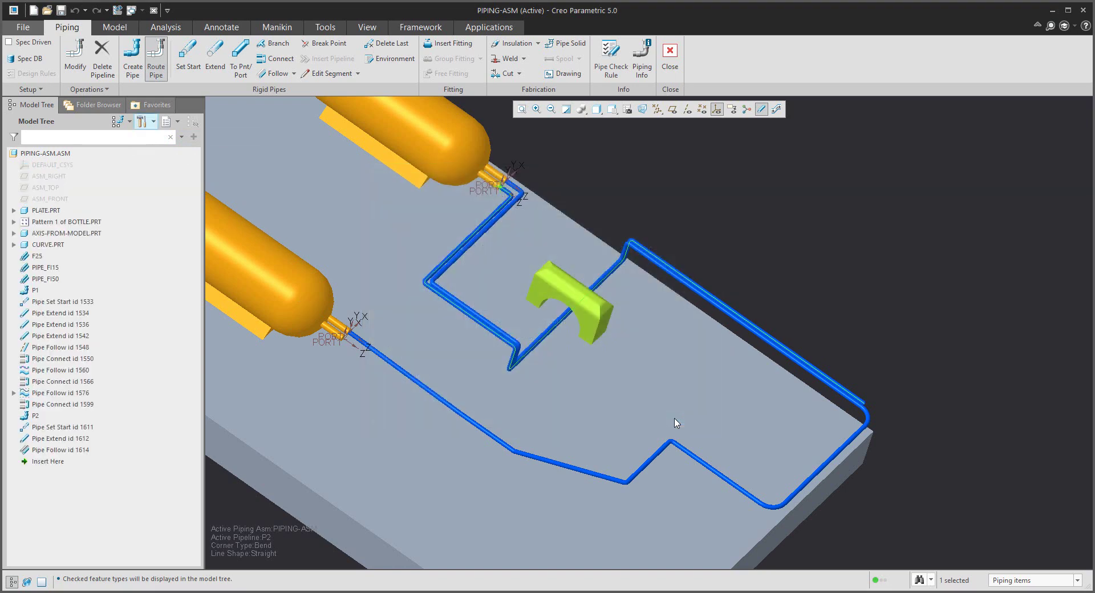
{"action": "left_click", "coordinate": [51, 315]}
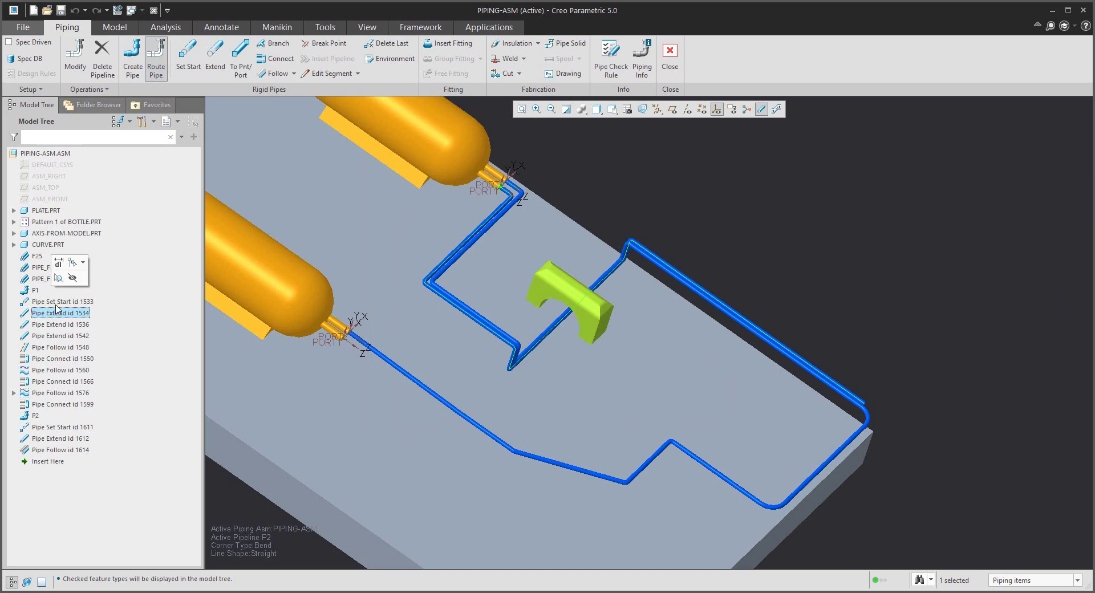
Change P1's Pipe Extend id 1534 length from 100 to 150 and regenerate.
{"action": "left_click", "coordinate": [60, 262]}
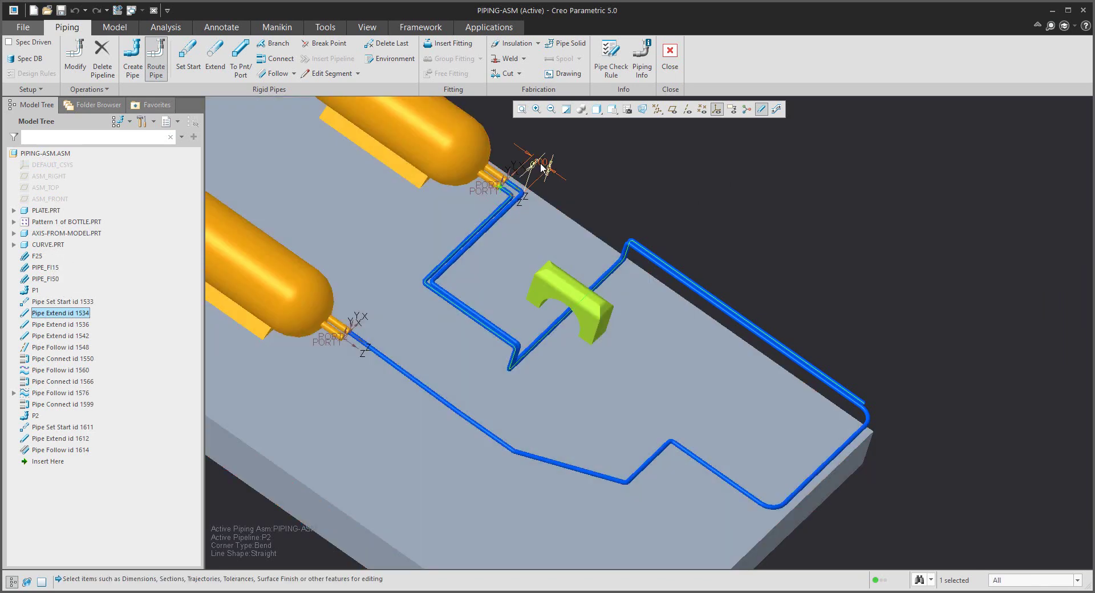
{"action": "double_click", "coordinate": [541, 167]}
{"action": "type", "text": "150"}
{"action": "key", "text": "Return"}
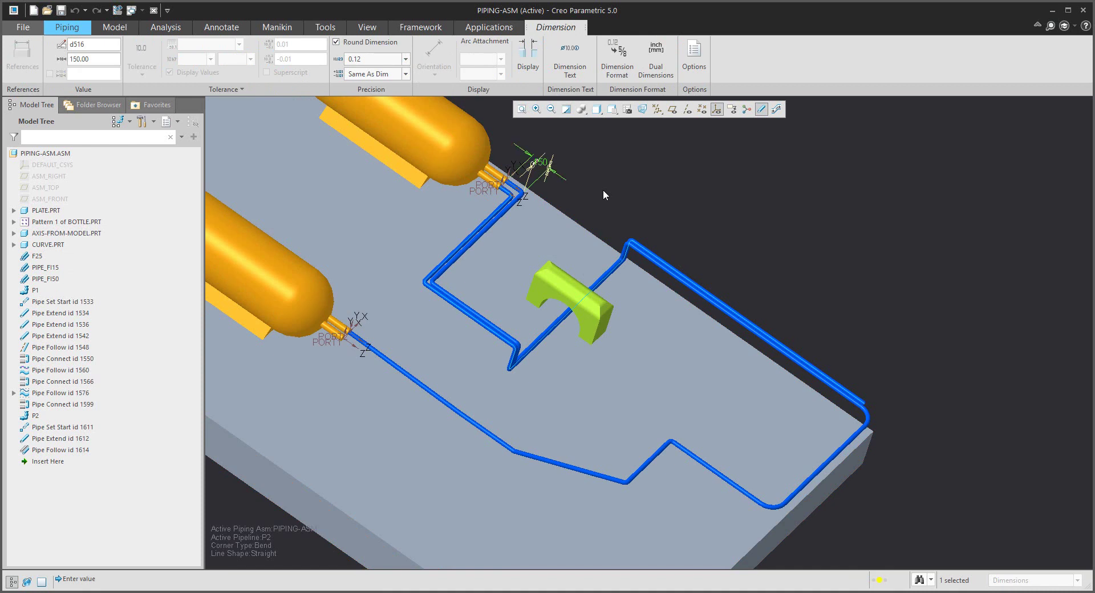
{"action": "left_click", "coordinate": [644, 176]}
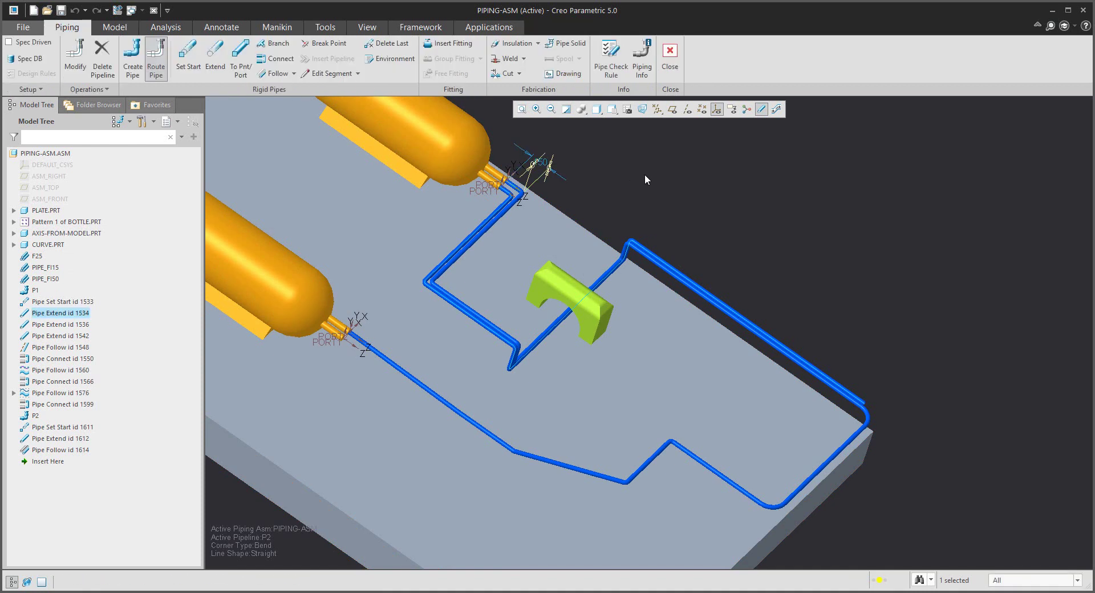
{"action": "mouse_move", "coordinate": [616, 220]}
{"action": "middle_mouse_down"}
{"action": "mouse_move", "coordinate": [594, 203]}
{"action": "mouse_move", "coordinate": [607, 186]}
{"action": "mouse_move", "coordinate": [577, 206]}
{"action": "mouse_move", "coordinate": [613, 213]}
{"action": "middle_mouse_up"}
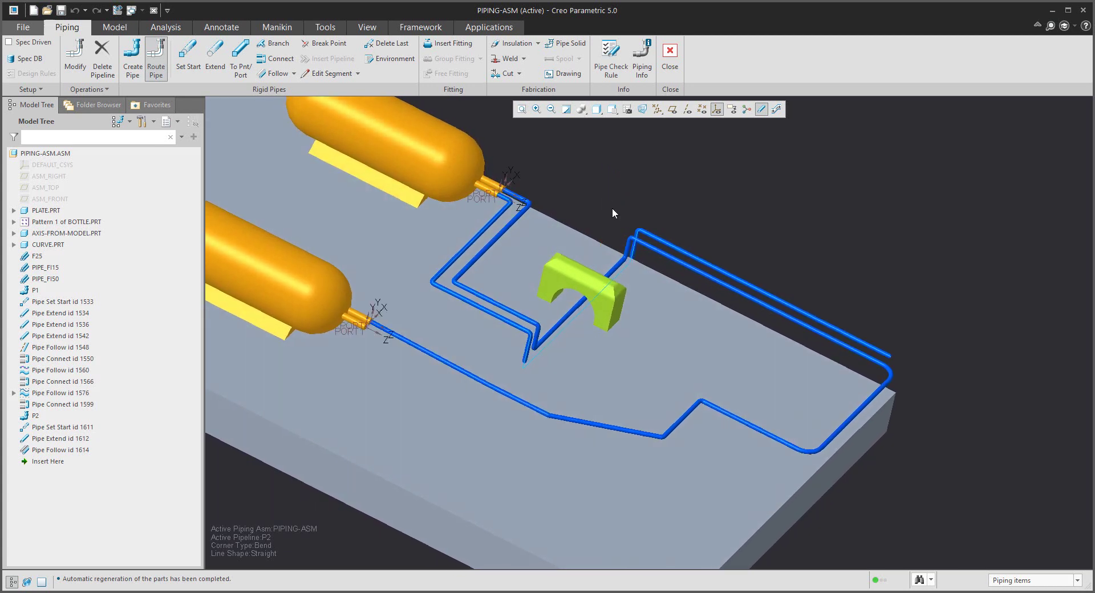
Change P2's Pipe Extend id 1612 length from 75 to 100 and regenerate.
{"action": "left_click", "coordinate": [48, 440]}
{"action": "left_click", "coordinate": [57, 391]}
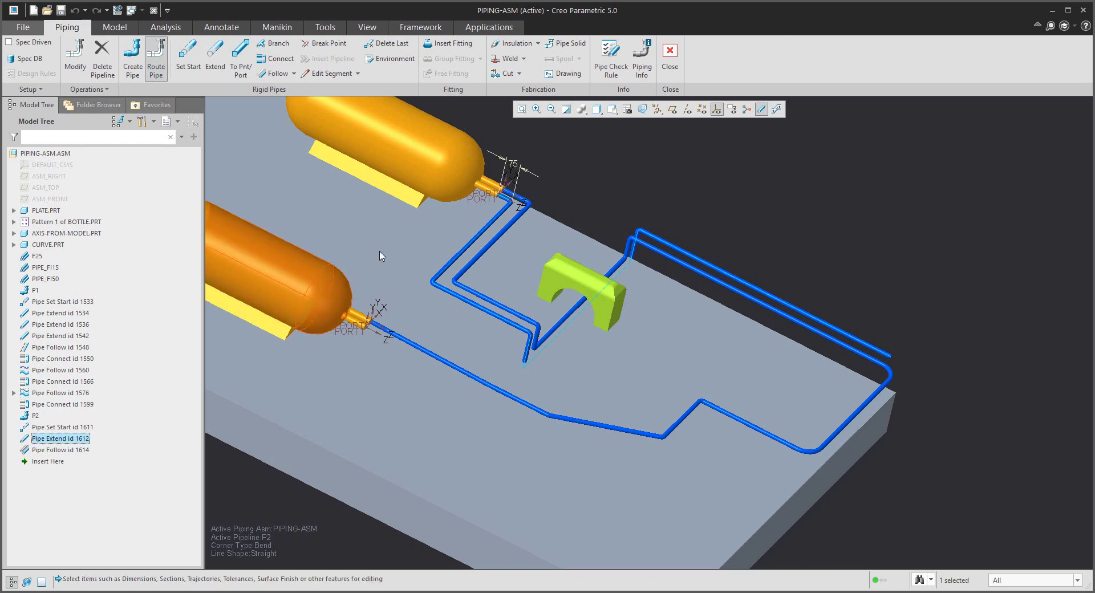
{"action": "double_click", "coordinate": [513, 164]}
{"action": "type", "text": "1"}
{"action": "key", "text": "Return"}
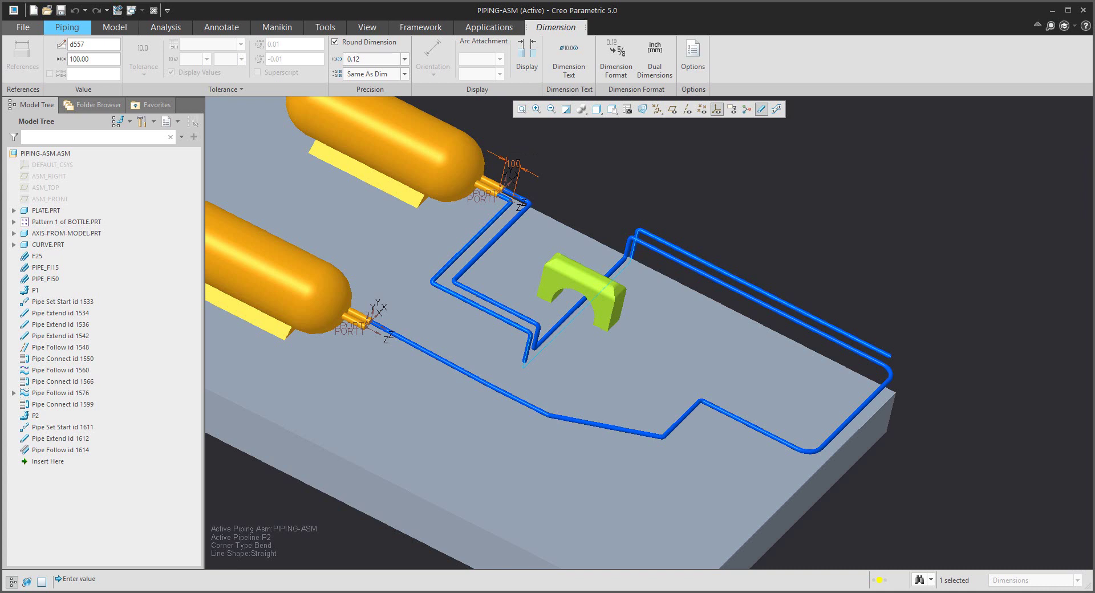
{"action": "left_click", "coordinate": [518, 164]}
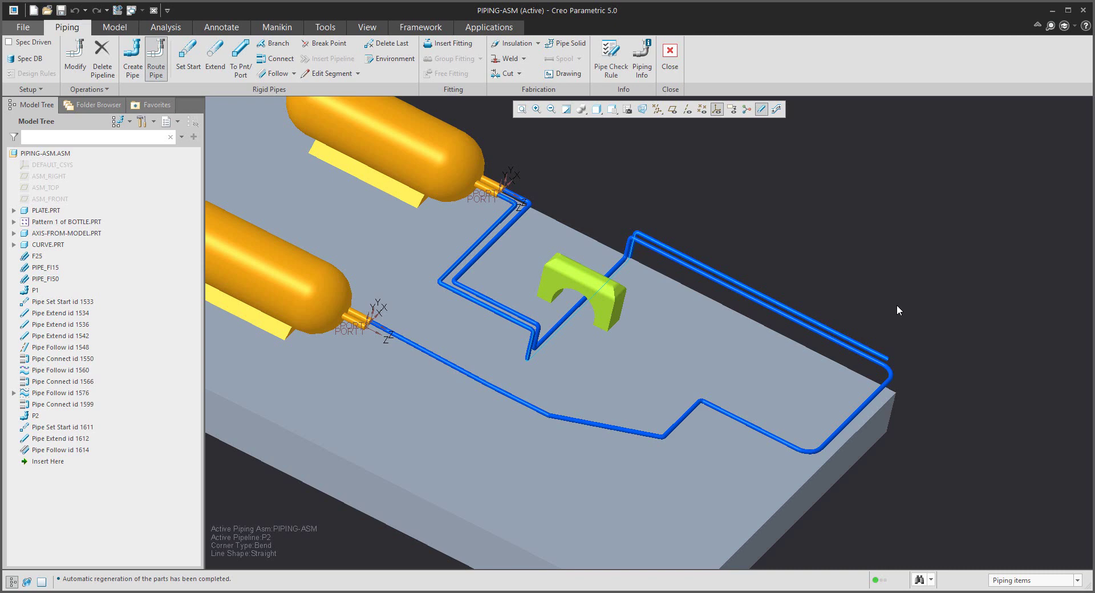
{"action": "scroll", "coordinate": [897, 305], "scroll_direction": "up", "scroll_amount": 3}
{"action": "mouse_move", "coordinate": [896, 305]}
{"action": "middle_mouse_down"}
{"action": "mouse_move", "coordinate": [774, 308]}
{"action": "mouse_move", "coordinate": [736, 263]}
{"action": "mouse_move", "coordinate": [774, 214]}
{"action": "middle_mouse_up"}
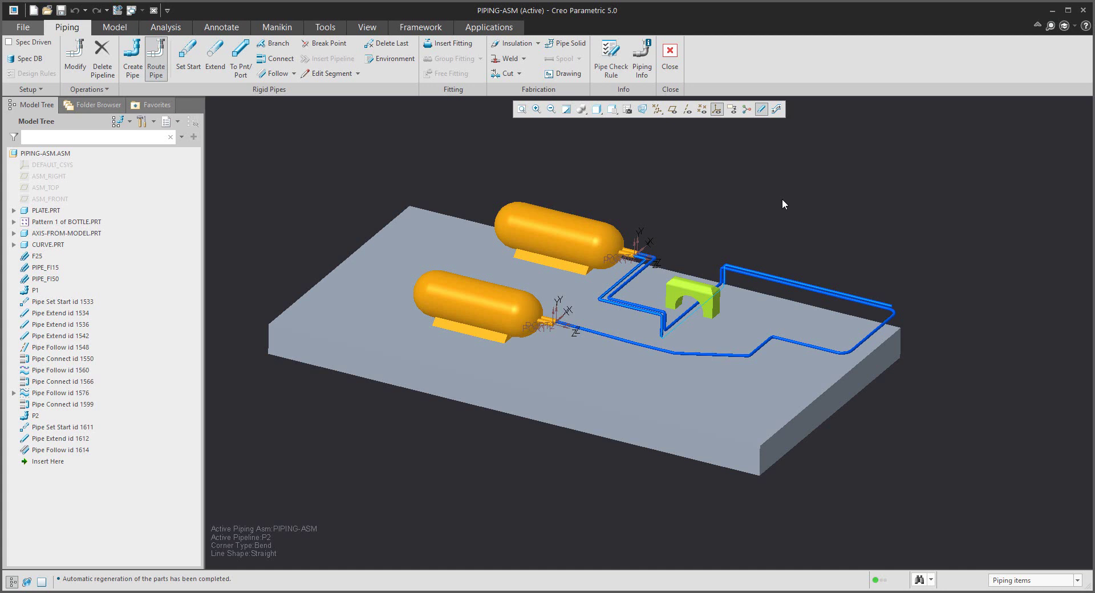
Turn off thick pipes and make solid parts P10001, P10002, P20001 from pipelines P1 and P2.
{"action": "left_click", "coordinate": [761, 112]}
{"action": "scroll", "coordinate": [751, 152], "scroll_direction": "up", "scroll_amount": 1}
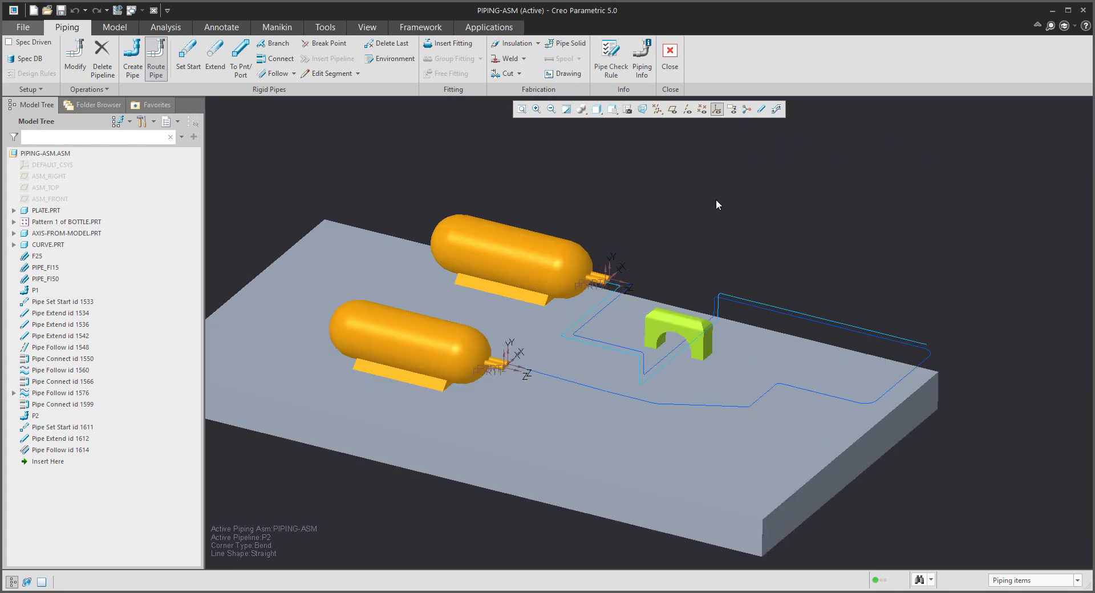
{"action": "left_click", "coordinate": [565, 44]}
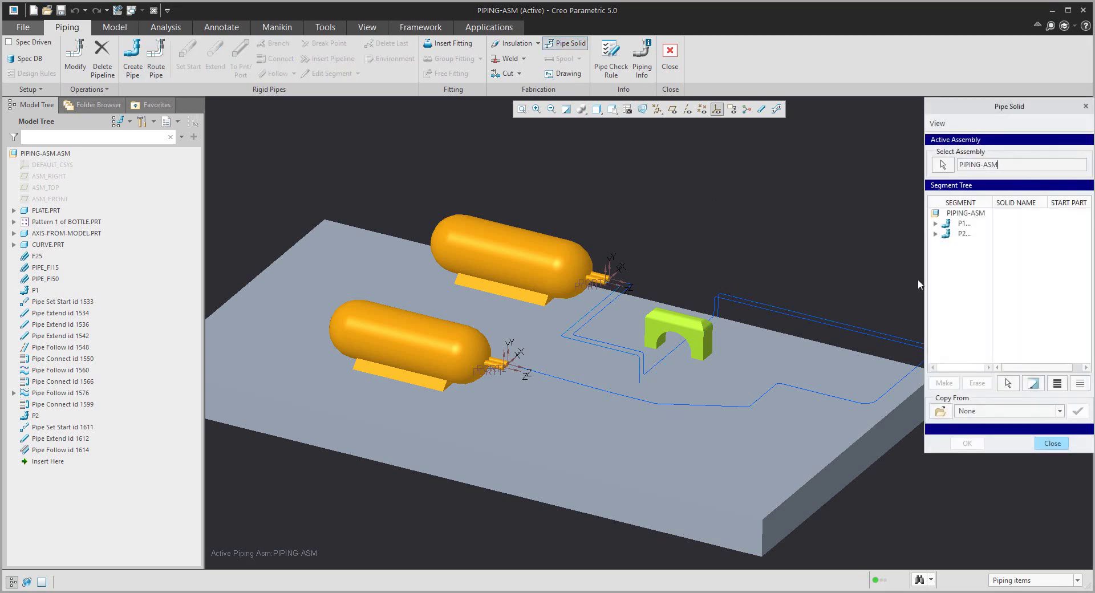
{"action": "left_click_drag", "start_coordinate": [924, 284], "coordinate": [811, 272]}
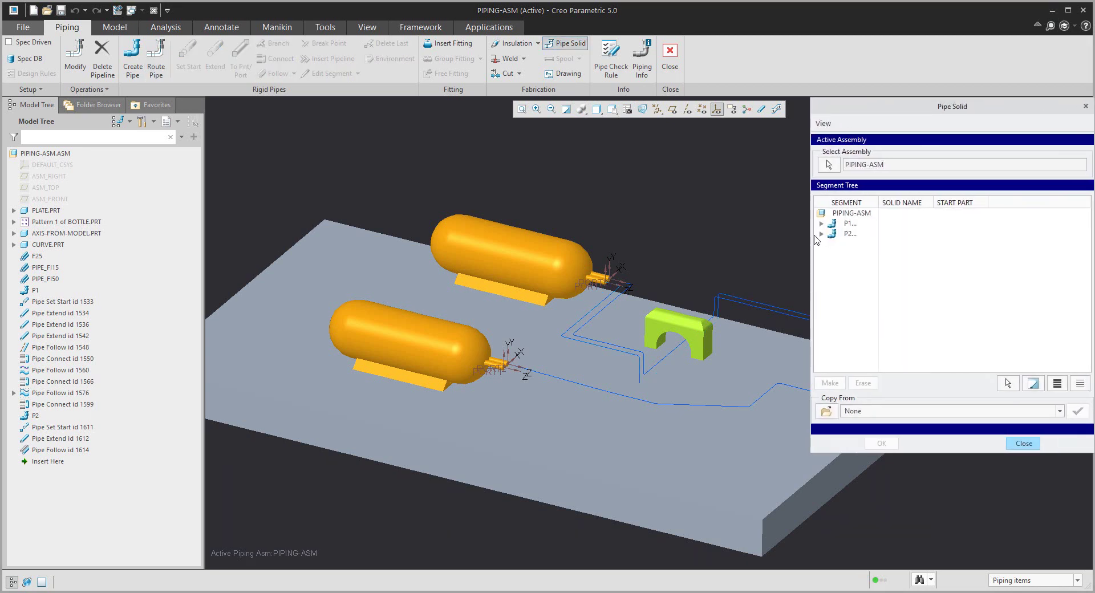
{"action": "left_click", "coordinate": [822, 224]}
{"action": "left_click", "coordinate": [821, 254]}
{"action": "left_click", "coordinate": [848, 223]}
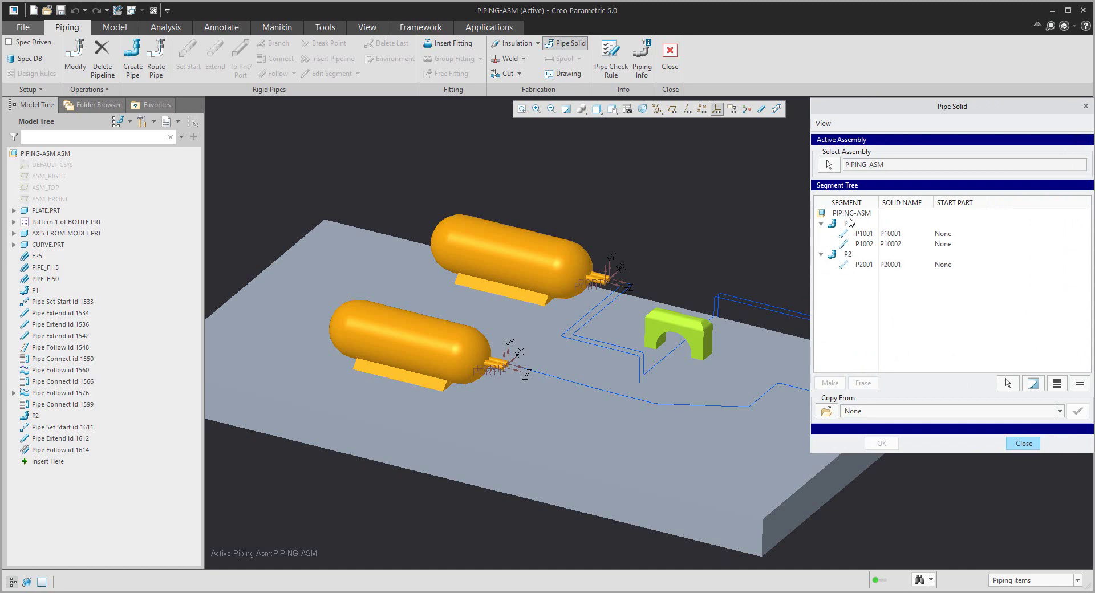
{"action": "left_click", "coordinate": [848, 254], "text": "shift"}
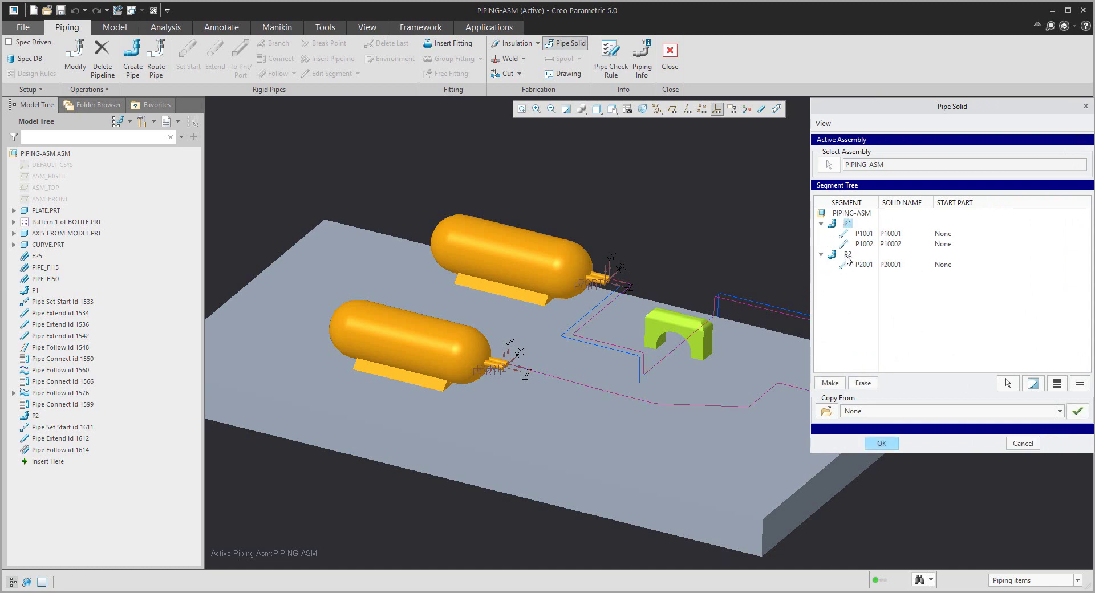
{"action": "left_click", "coordinate": [831, 384]}
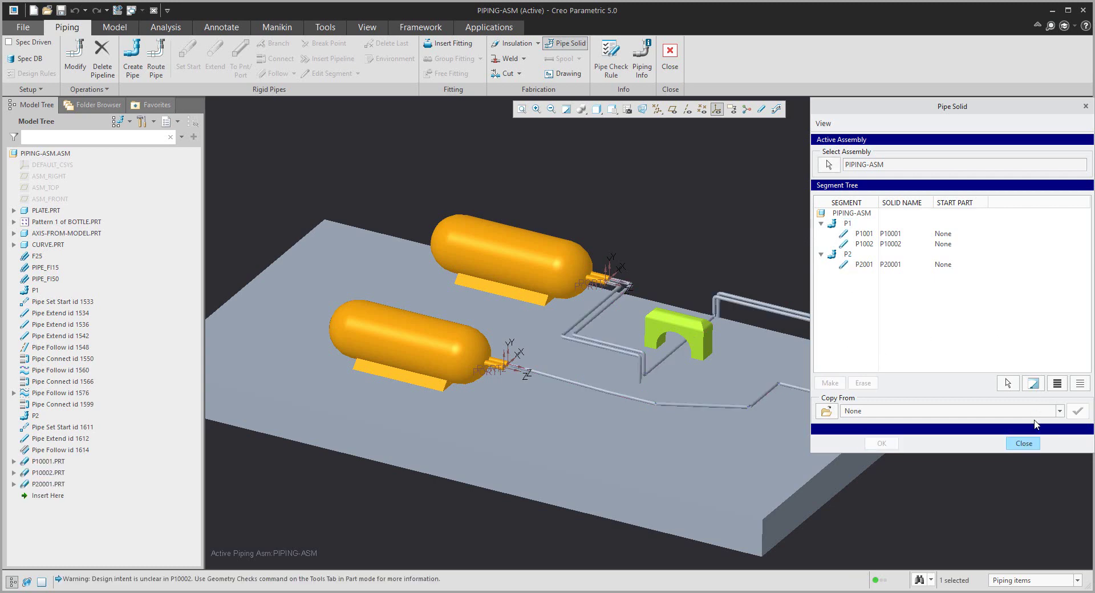
{"action": "left_click", "coordinate": [1023, 444]}
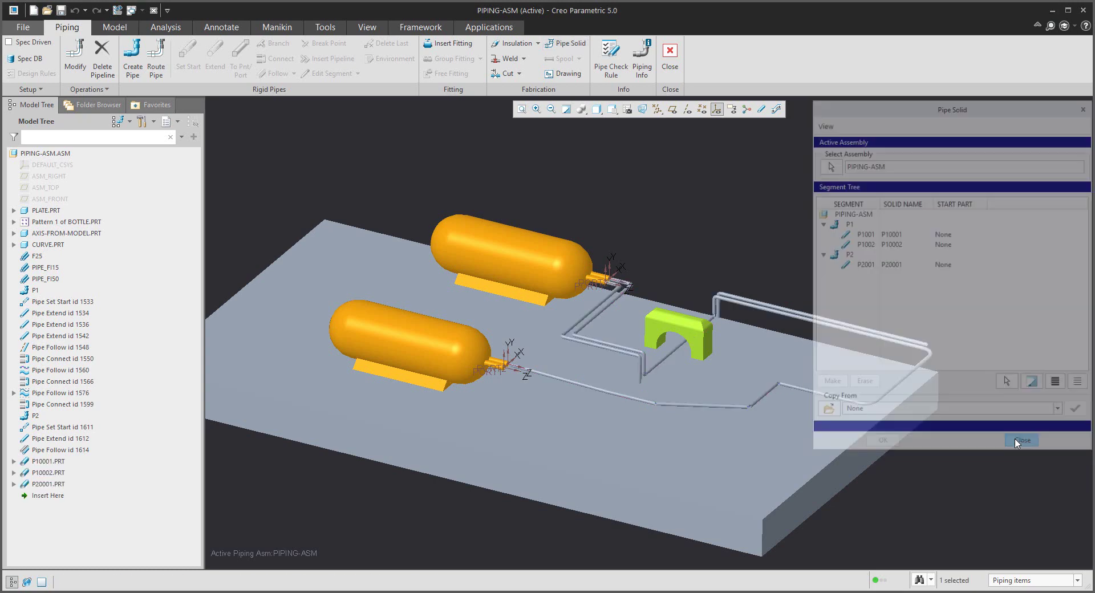